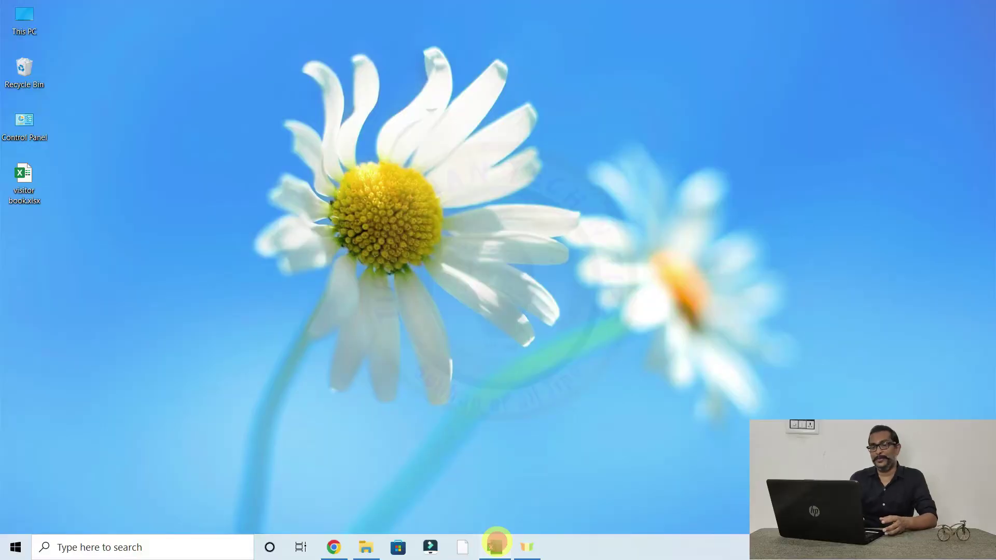
Open visitor book.xlsx, enter the Visitor Name label in C7, and fit column C to it
click(496, 545)
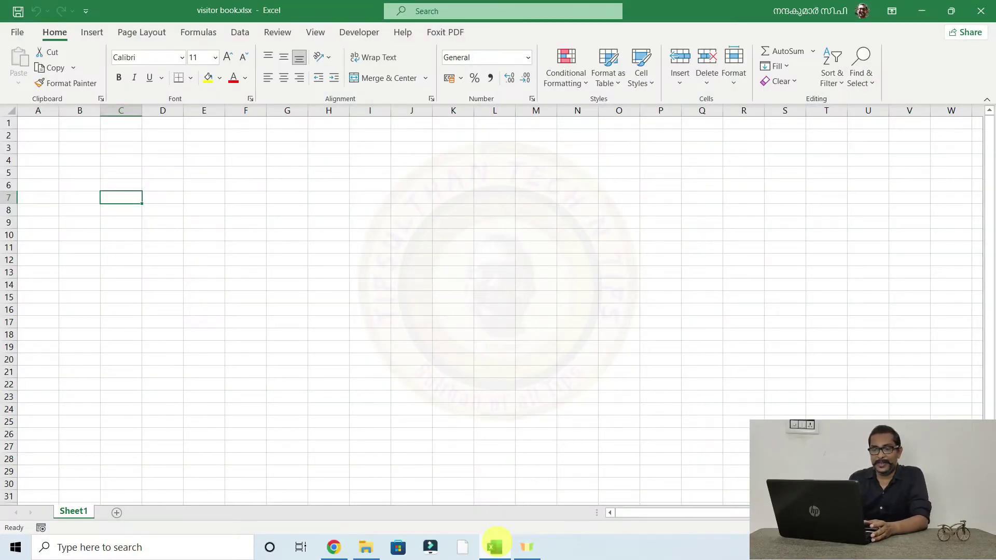
text(vi)
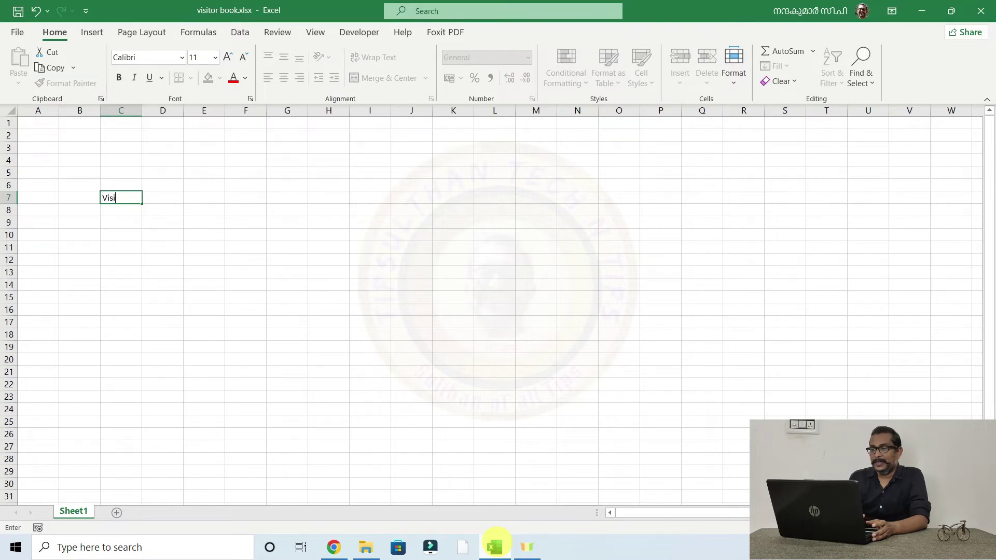
text(r Name)
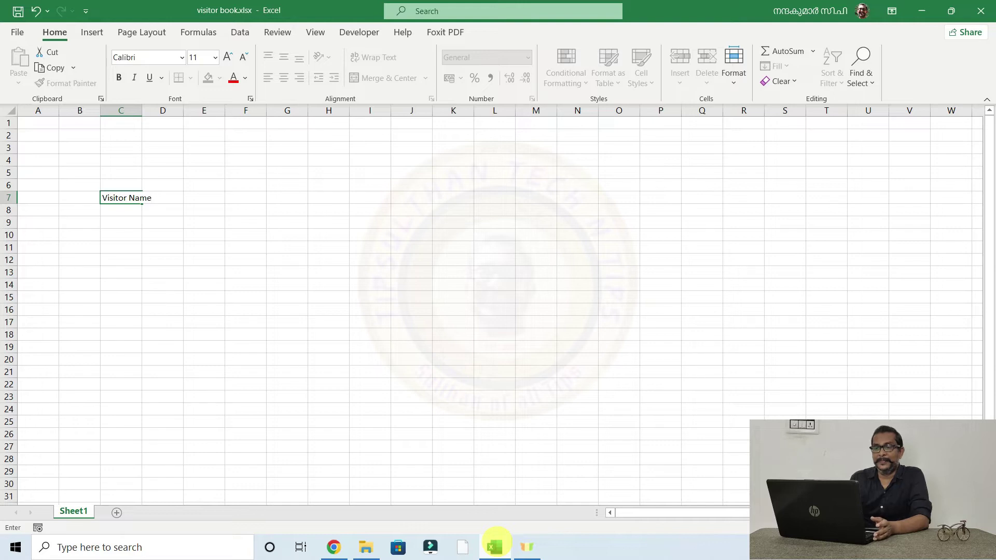
key(Return)
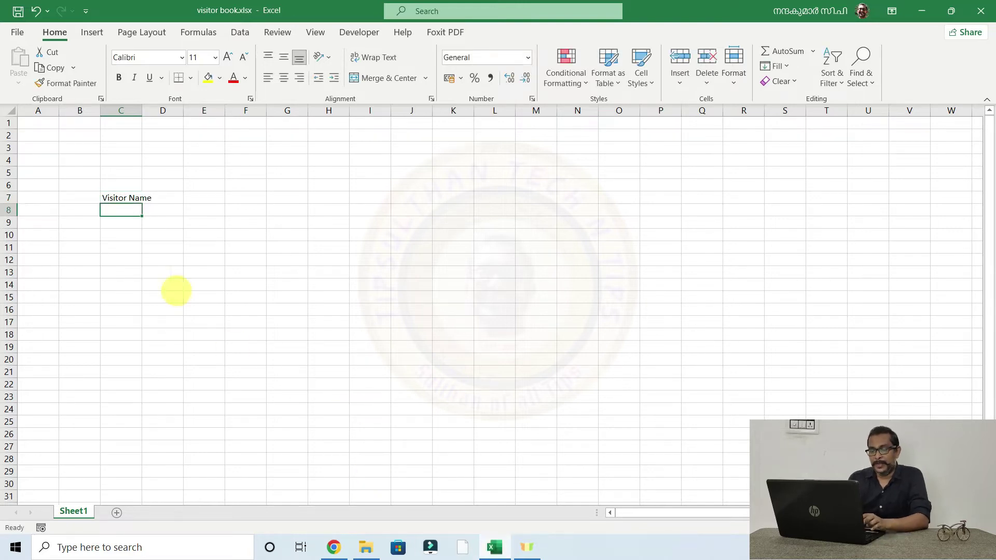
double_click(142, 109)
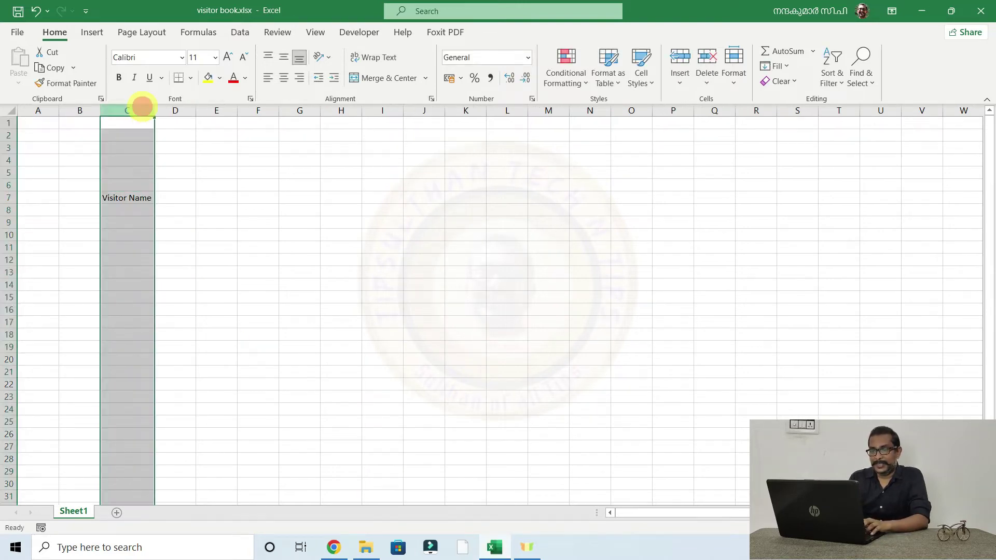
click(125, 200)
click(125, 213)
Enter the labels Mobile, Purpose, Date and Time in C9, C11, C13 and C15
click(127, 223)
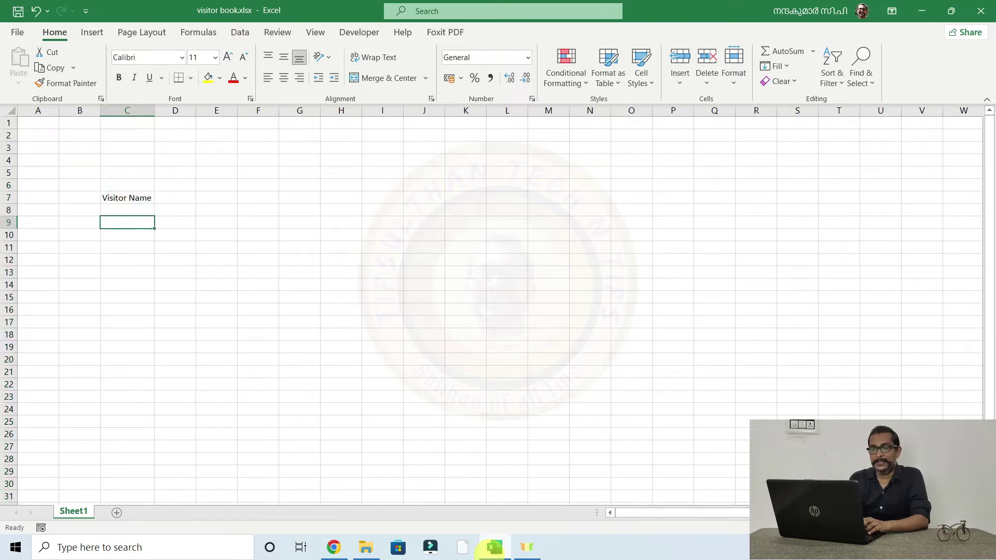
text(Mobile)
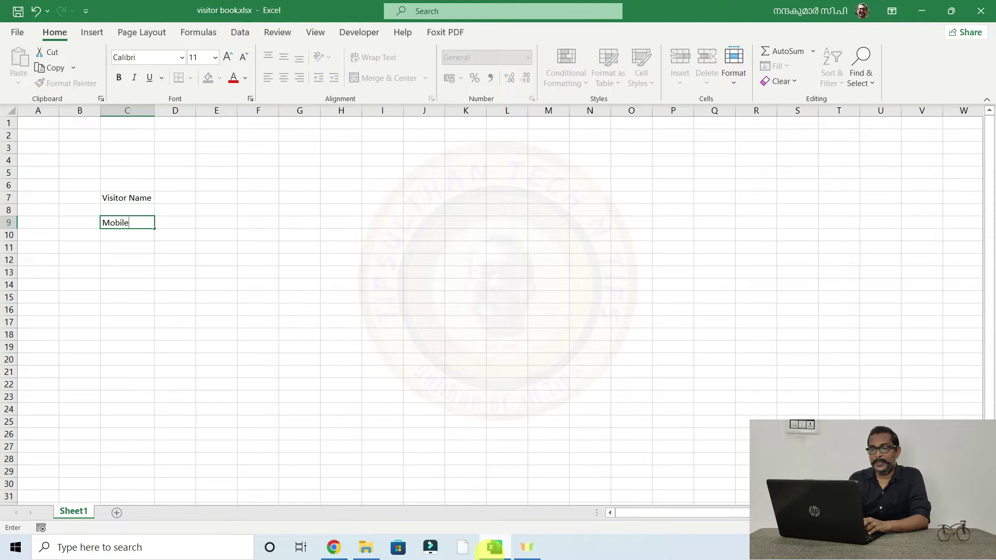
key(Return)
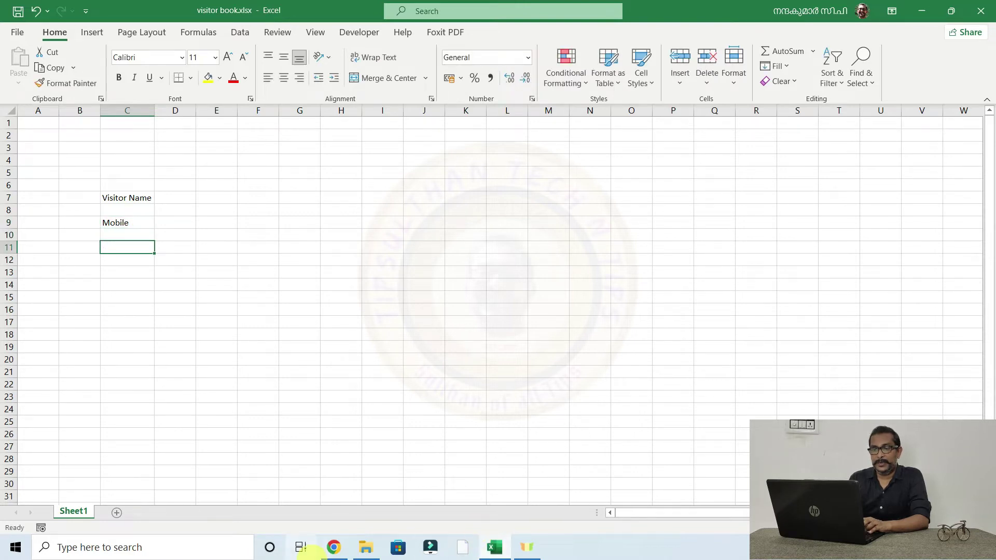
text(Pu)
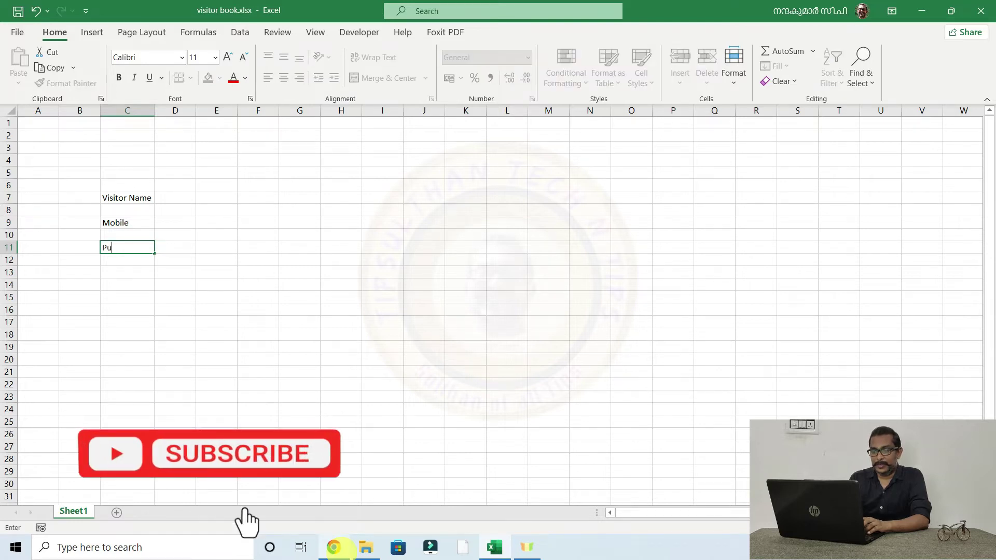
text(rpose)
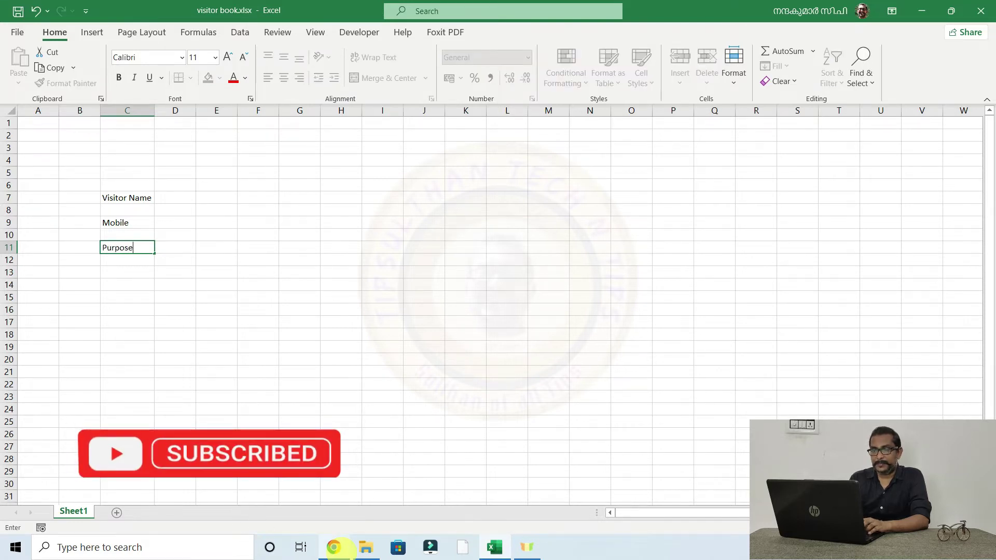
key(Return)
key(Return)
text(Date)
key(Return)
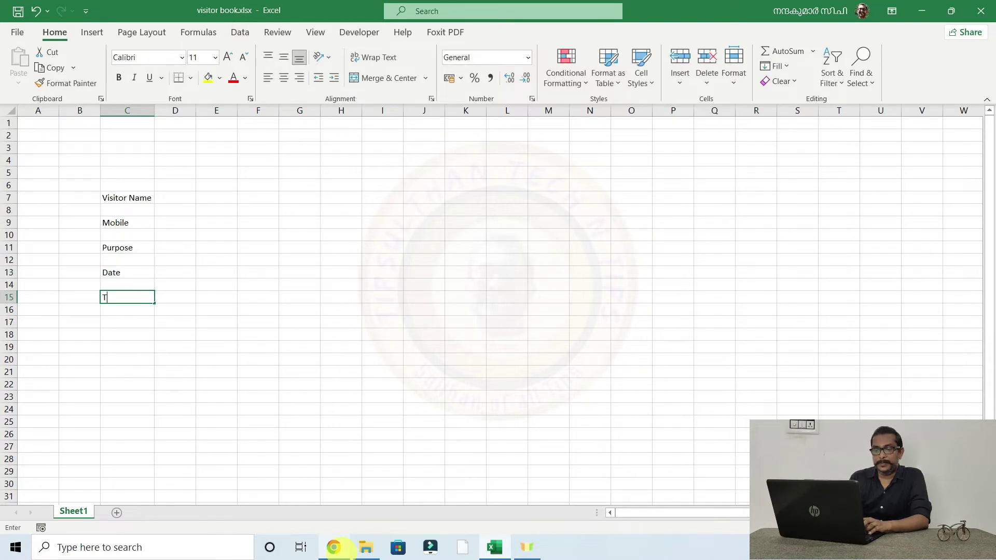
text(ime)
key(Return)
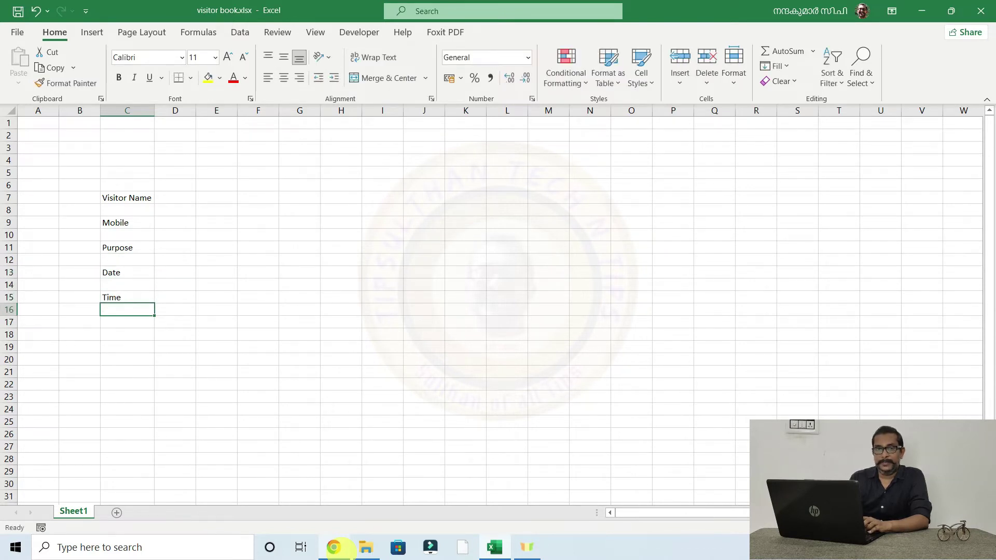
Make the labels in C7:C15 bold, larger Times New Roman and autofit column C
drag(115, 198, 143, 309)
text(Times New)
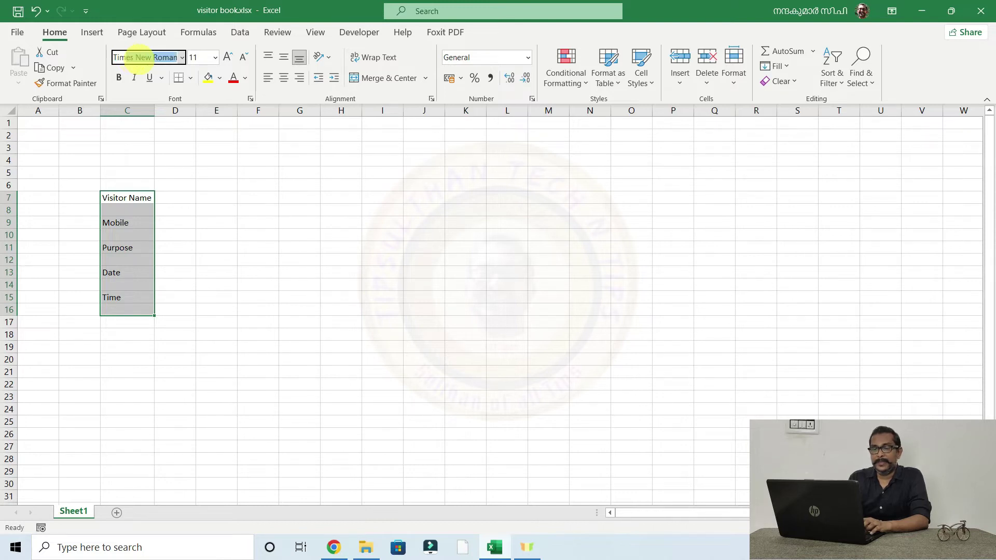
key(Return)
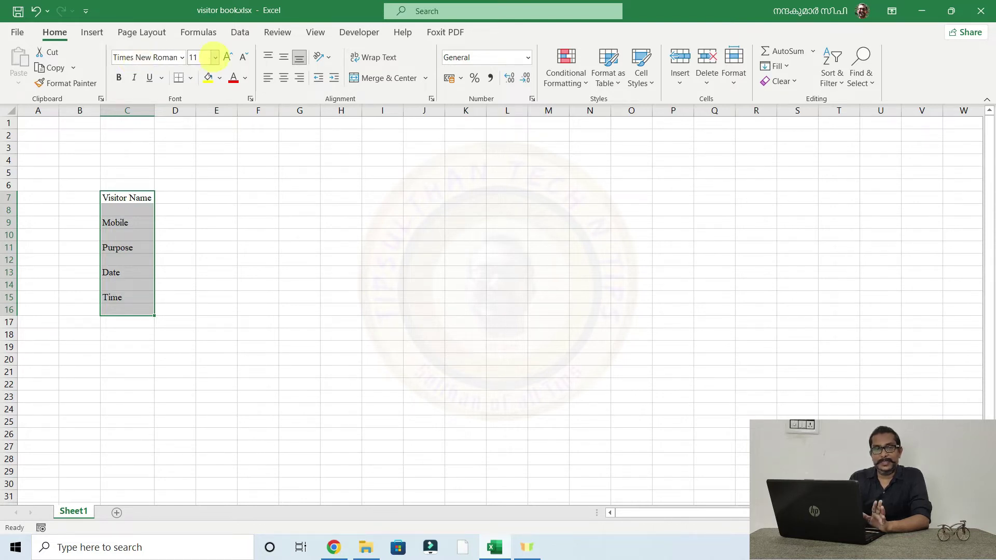
click(226, 56)
click(226, 56)
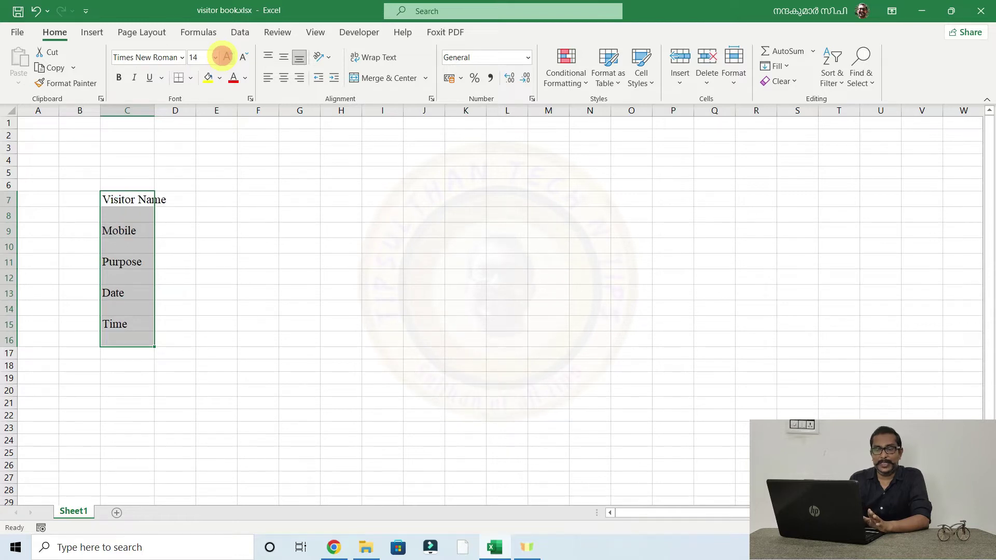
click(119, 77)
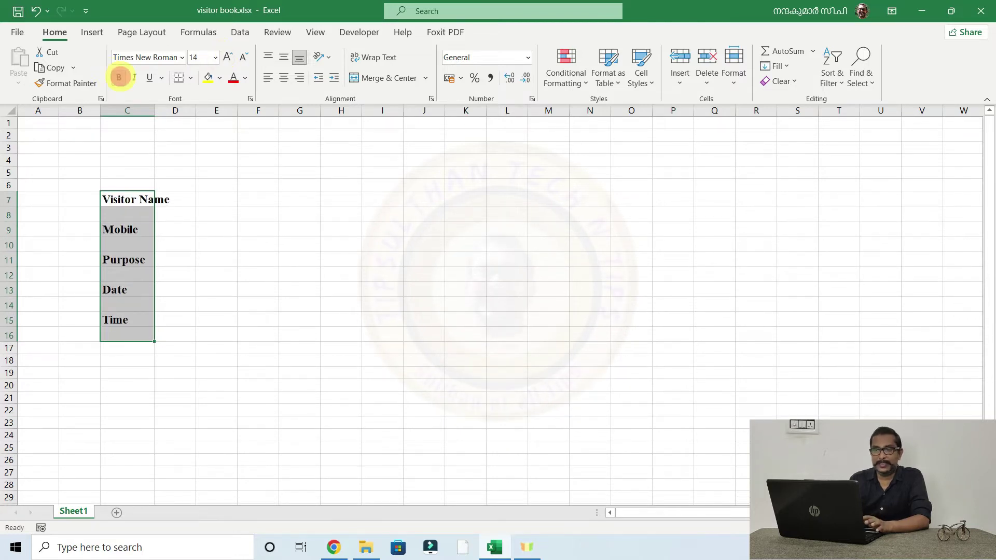
double_click(154, 111)
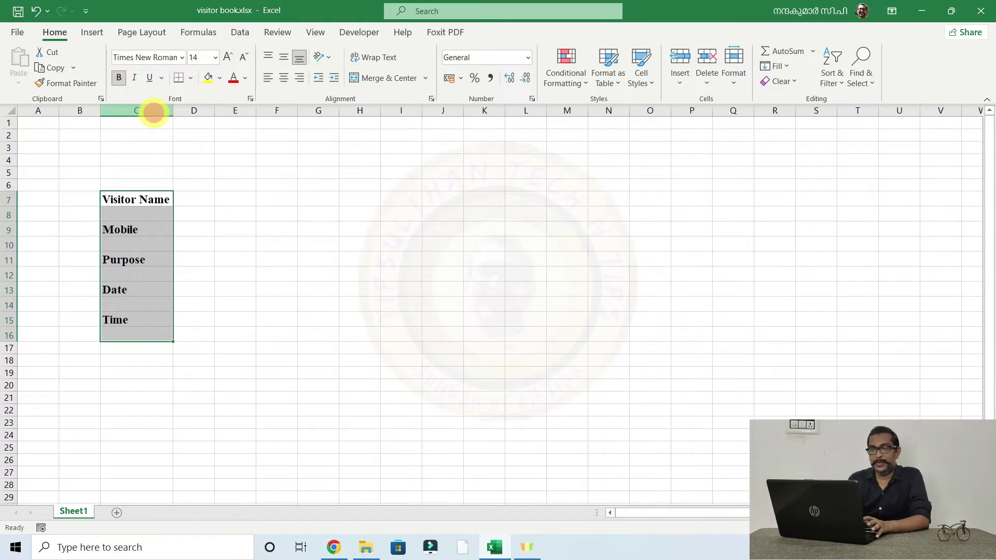
click(289, 231)
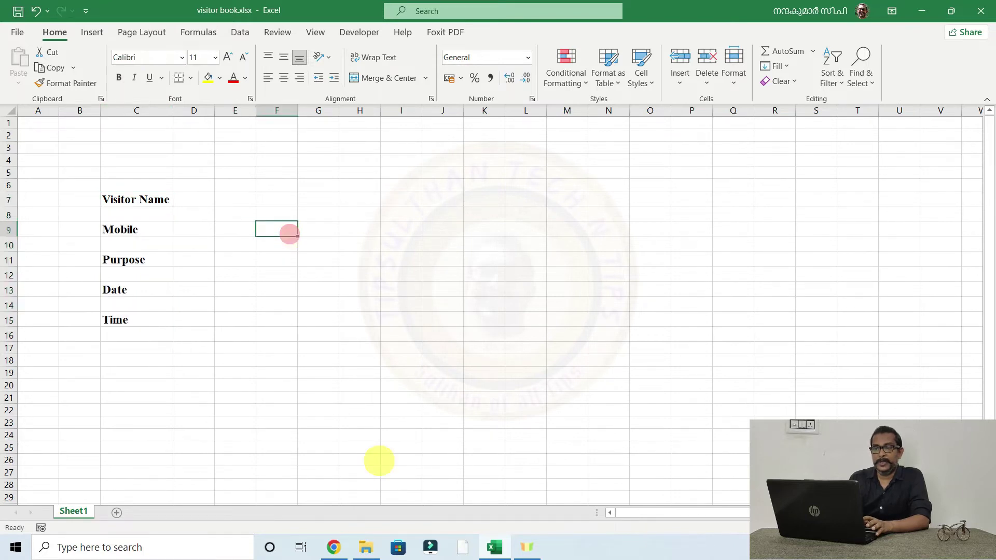
drag(103, 200, 118, 342)
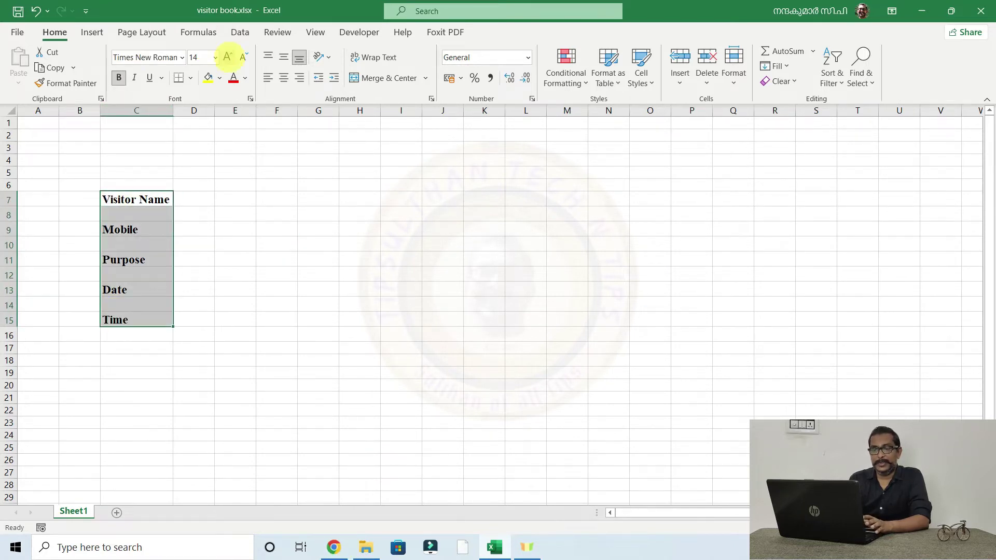
click(228, 57)
double_click(172, 110)
Set the blank spacer rows 8, 10, 12 and 14 to a row height of 10
click(306, 234)
click(8, 220)
ctrl+click(9, 254)
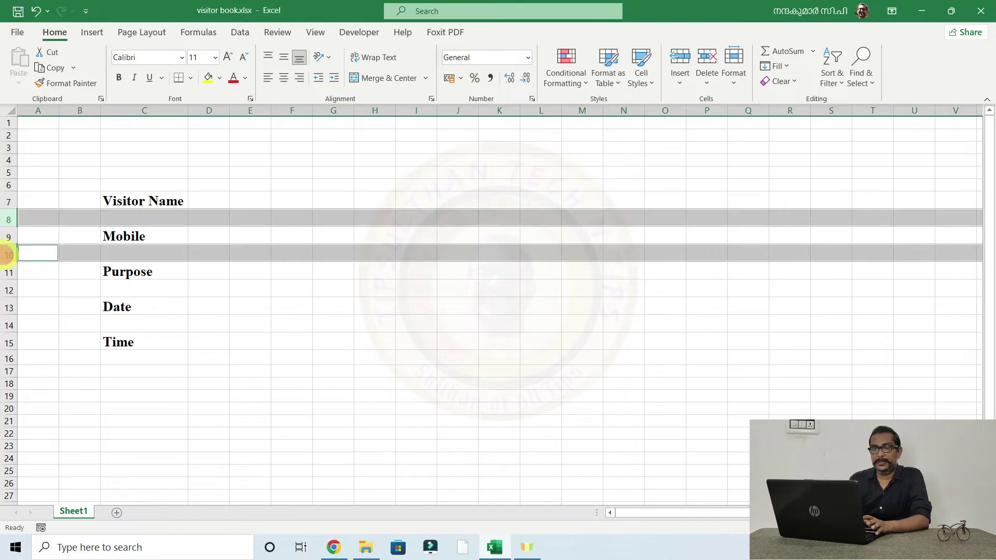
ctrl+click(9, 290)
ctrl+click(9, 325)
right_click(8, 325)
click(48, 281)
key(Return)
right_click(8, 219)
click(36, 400)
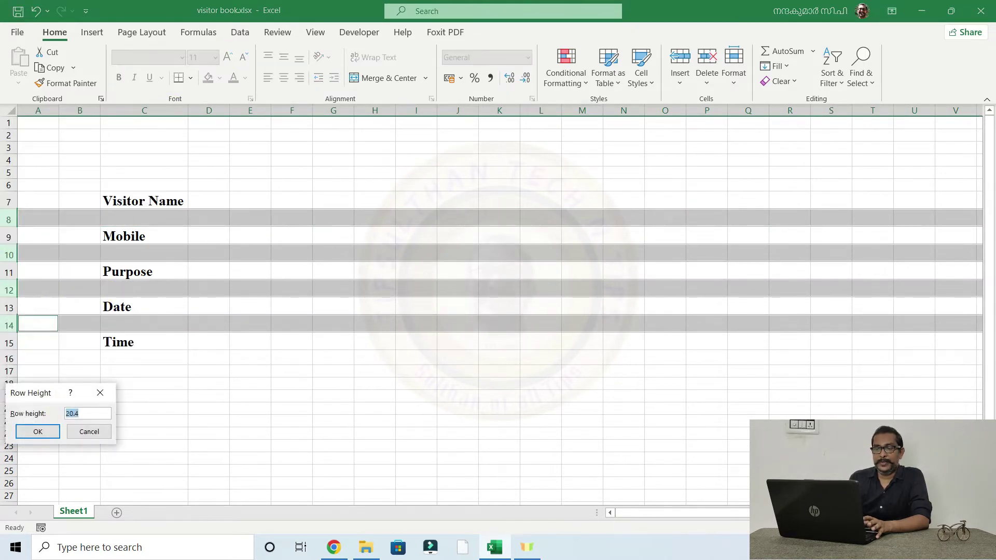
text(10)
key(Return)
click(213, 384)
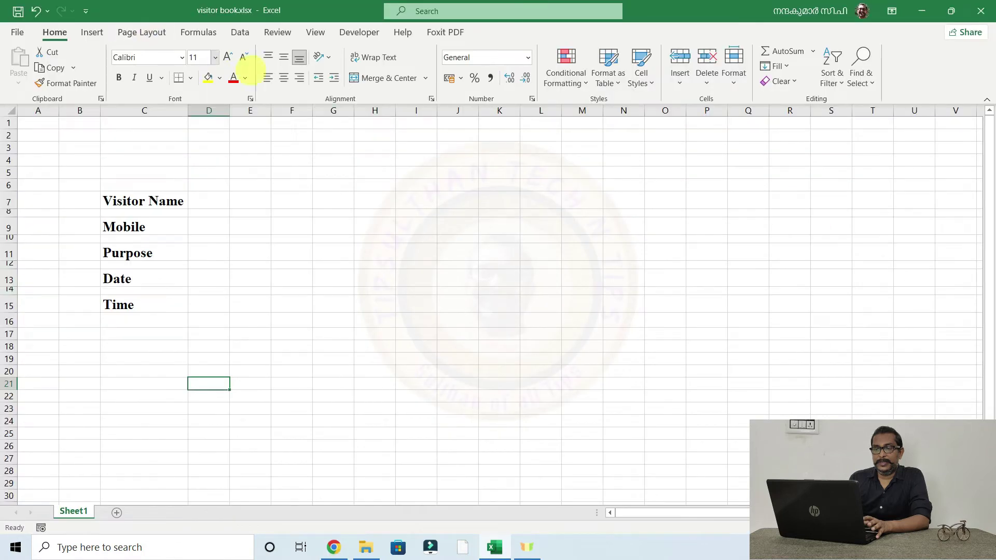
Hide the sheet gridlines, border the label cells C7:C15, and widen entry column D
click(315, 32)
click(146, 78)
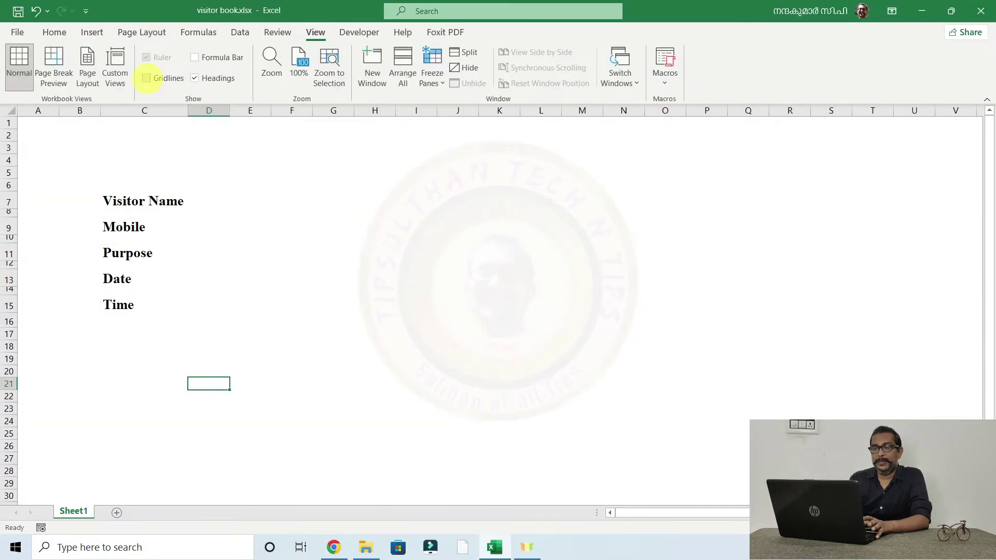
click(334, 251)
drag(102, 200, 138, 306)
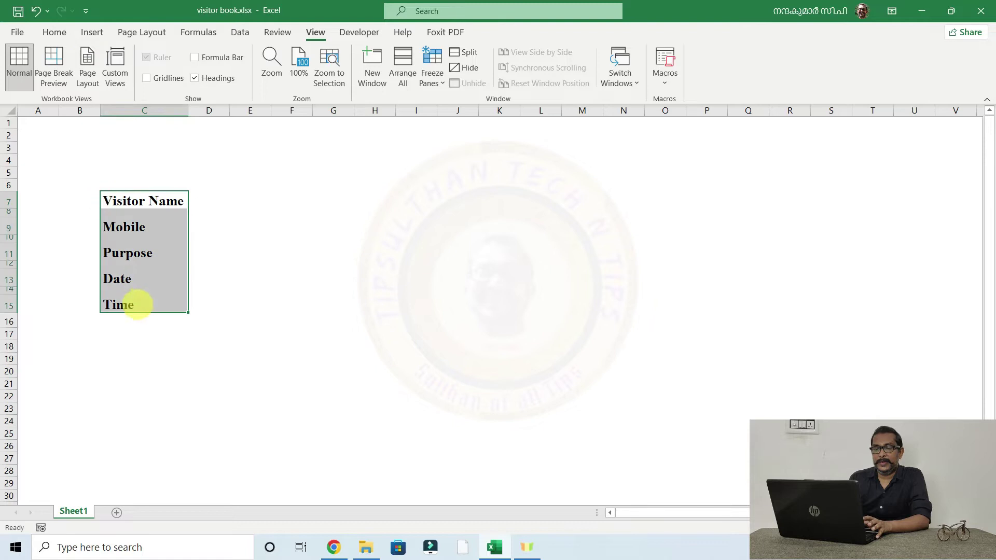
click(55, 32)
click(196, 79)
click(196, 207)
mouse_move(196, 203)
mouse_down()
mouse_move(218, 214)
mouse_move(212, 306)
mouse_up()
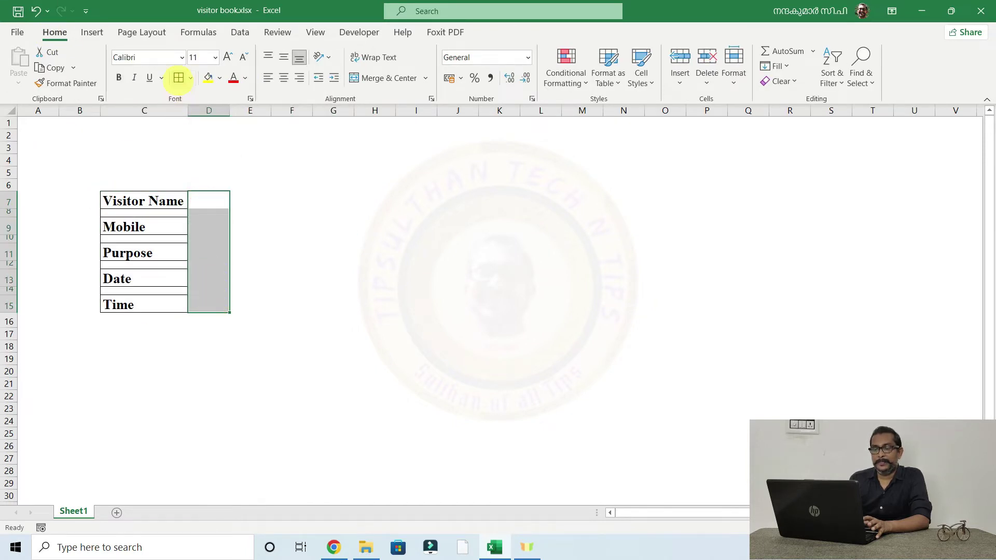
drag(230, 112, 367, 111)
click(494, 319)
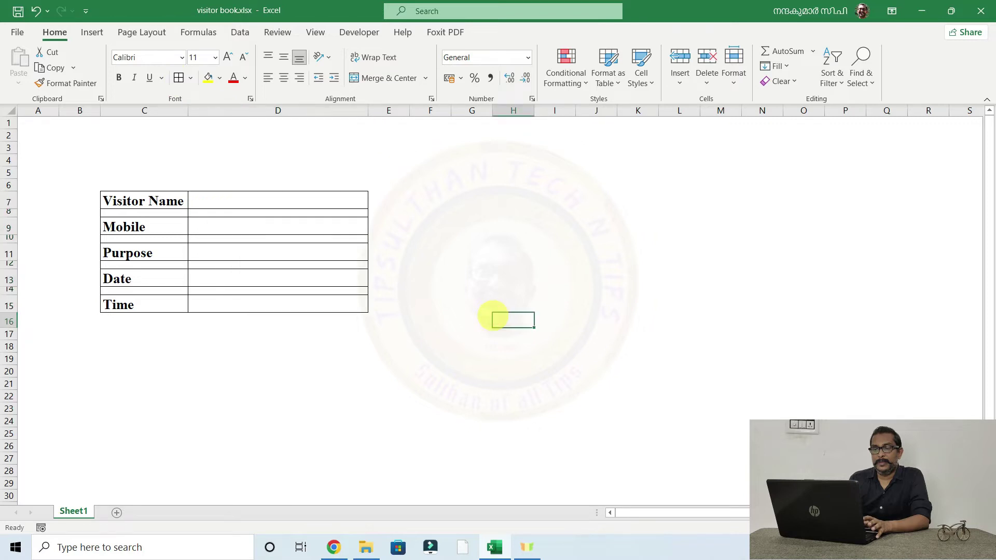
Make label rows 7, 9, 11, 13 and 15 taller and widen column D slightly more
click(8, 201)
ctrl+click(9, 228)
ctrl+click(9, 253)
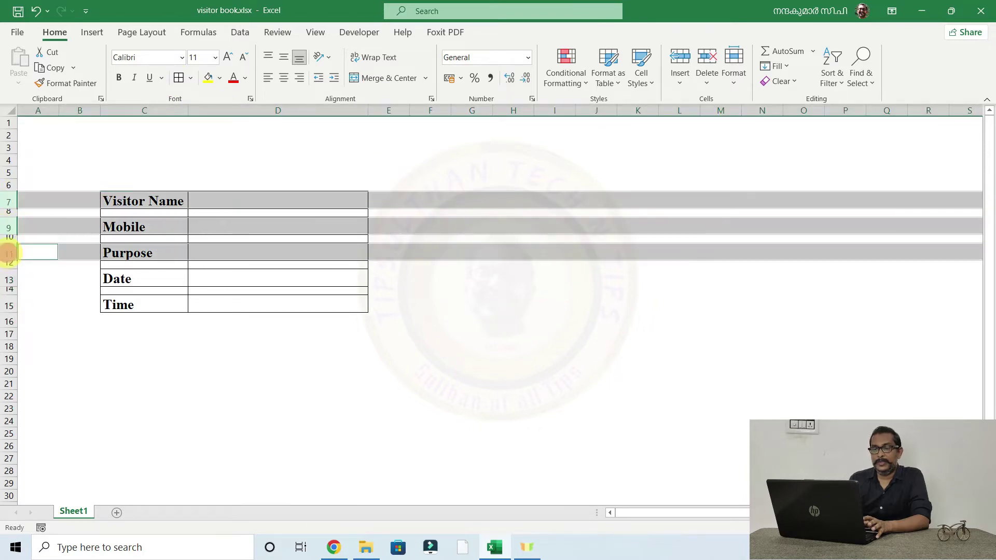
ctrl+click(8, 279)
ctrl+click(8, 306)
right_click(8, 306)
click(39, 256)
key(Return)
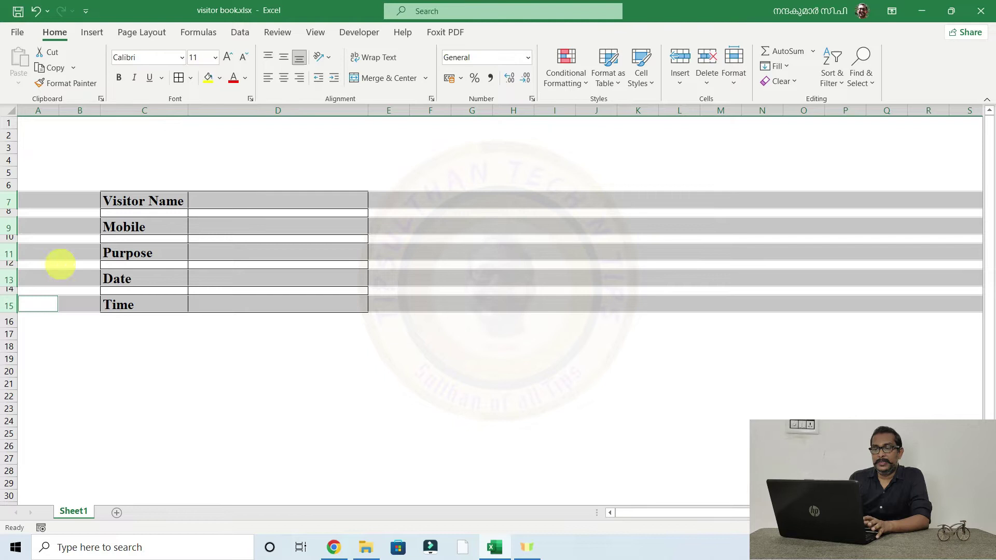
right_click(6, 255)
click(67, 438)
key(Return)
click(63, 441)
click(238, 425)
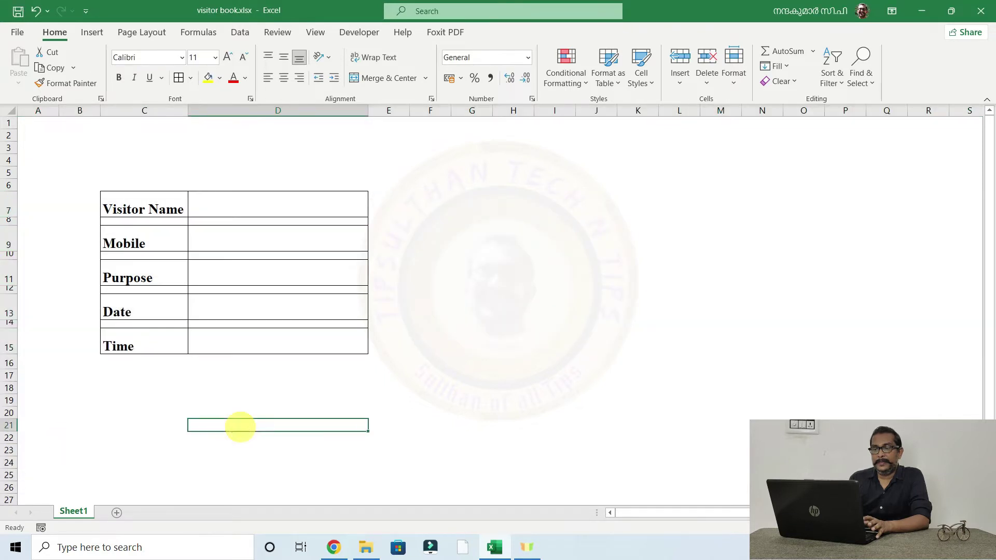
drag(368, 111, 379, 112)
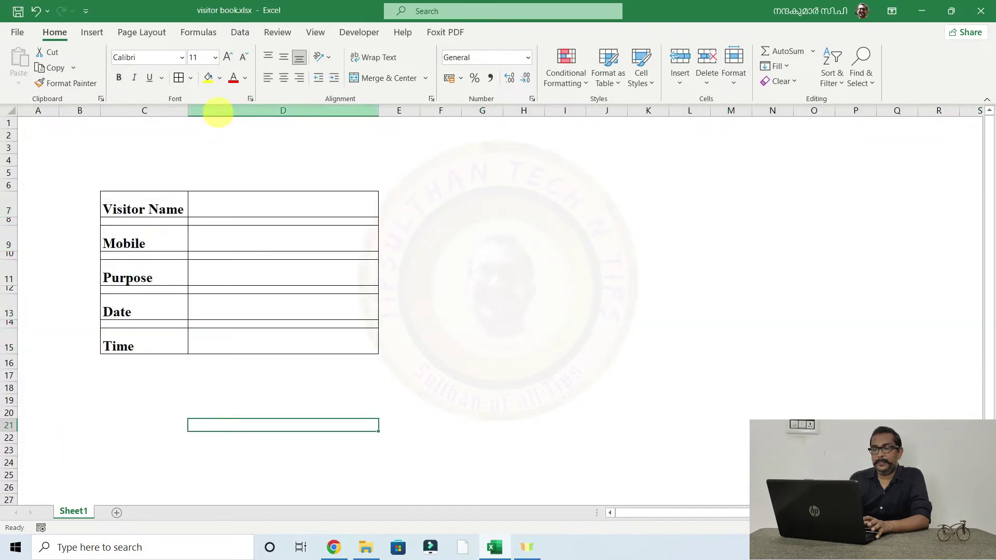
click(217, 112)
Insert a new column D before the entry boxes and narrow it to 32 pixels
right_click(218, 113)
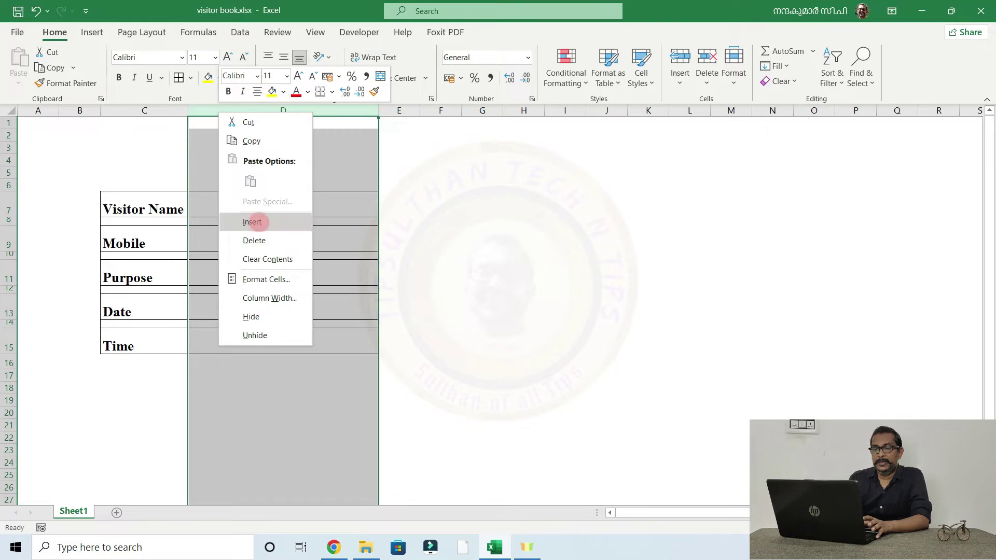
click(257, 222)
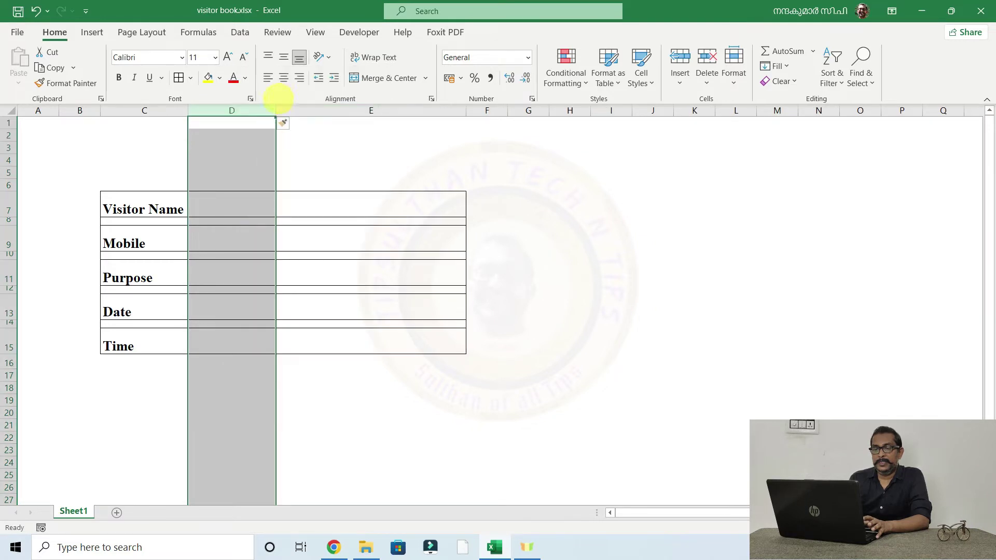
drag(276, 108, 205, 111)
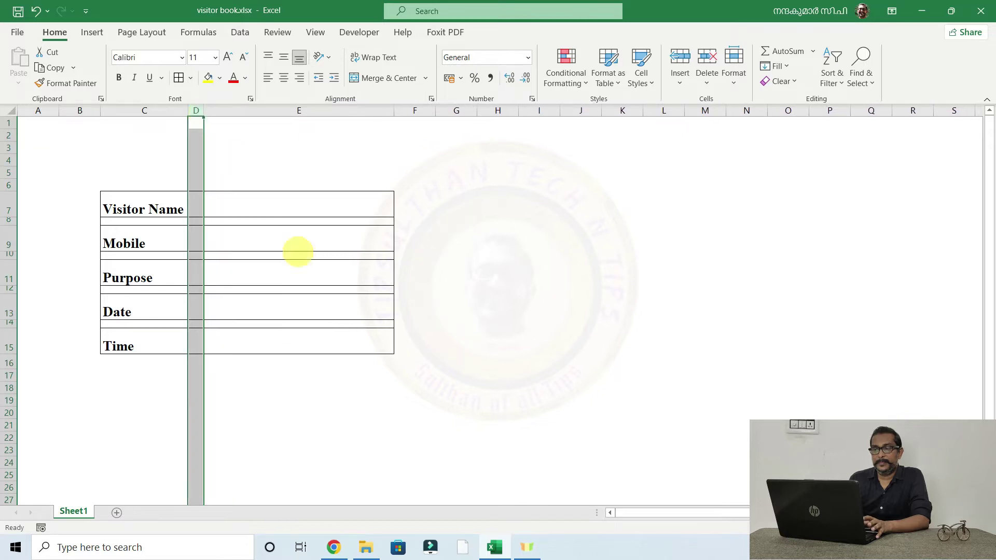
click(329, 474)
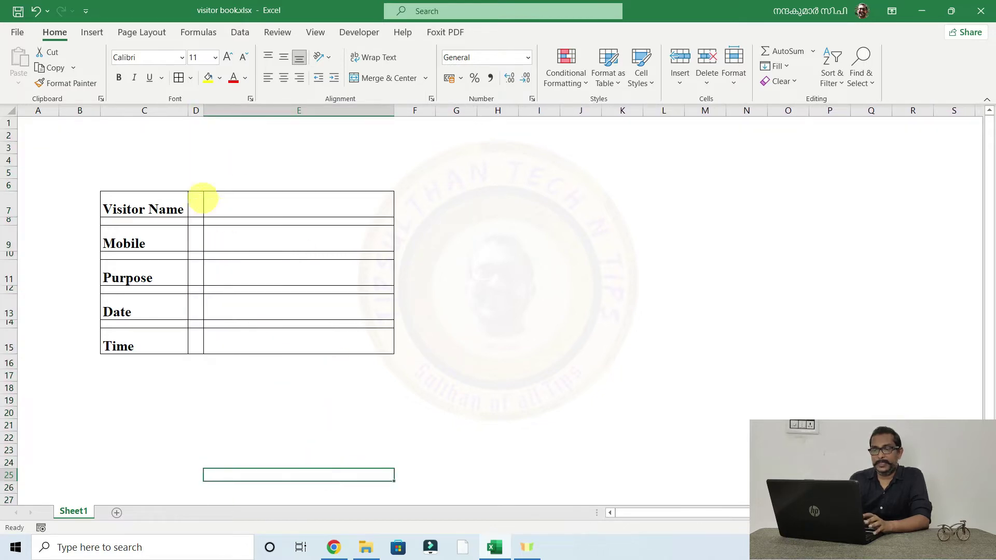
Merge cells D7 through D15 into a single cell
drag(199, 201, 196, 345)
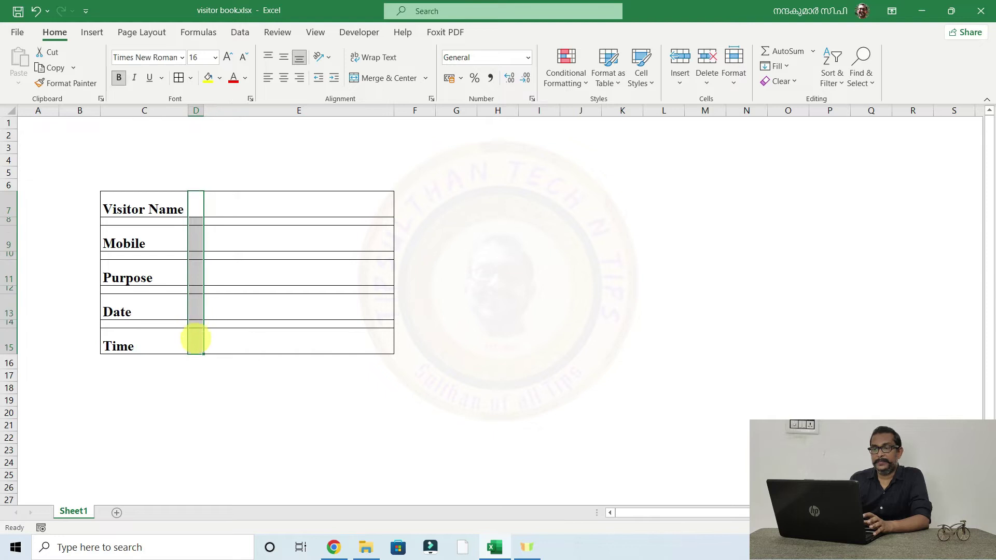
click(358, 78)
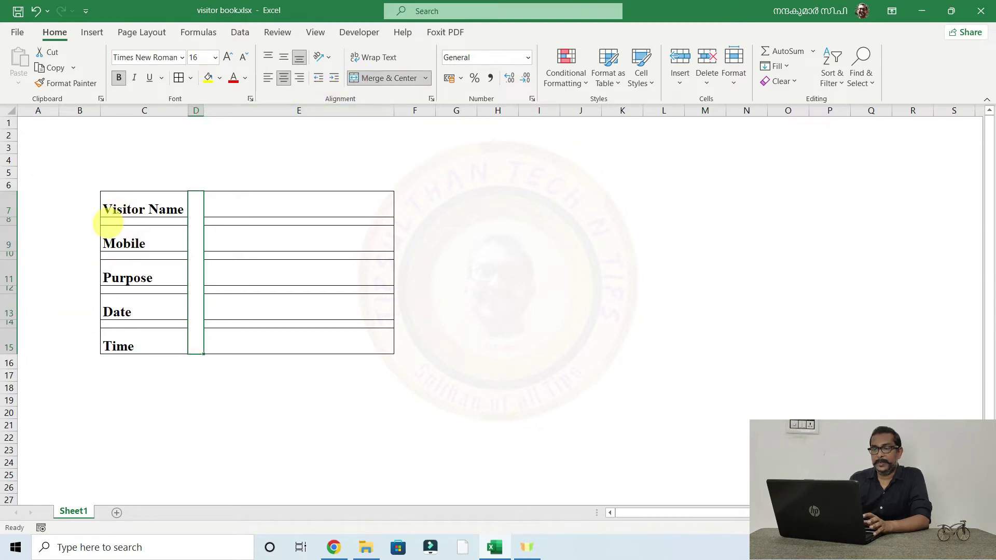
click(108, 222)
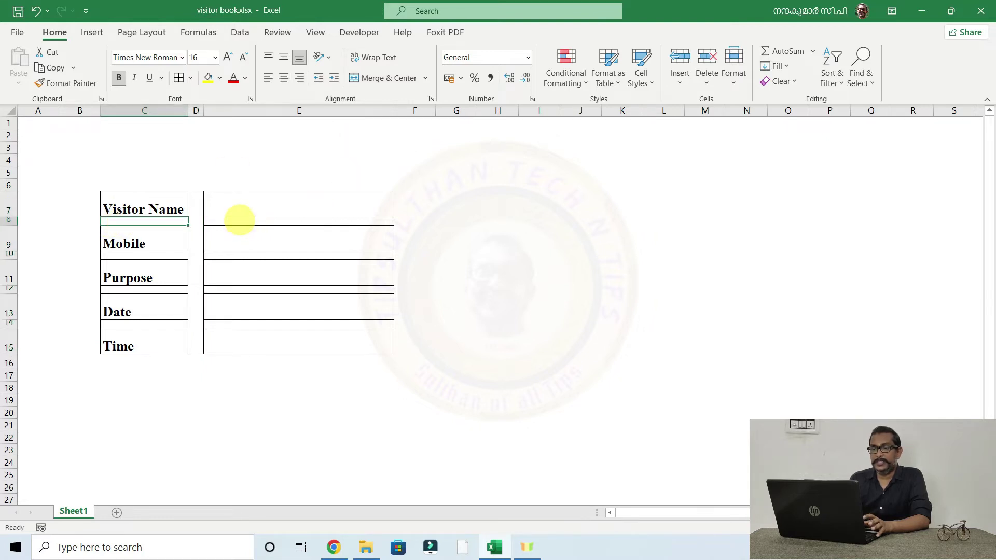
Fill the entire sheet with a light blue-grey background
click(11, 110)
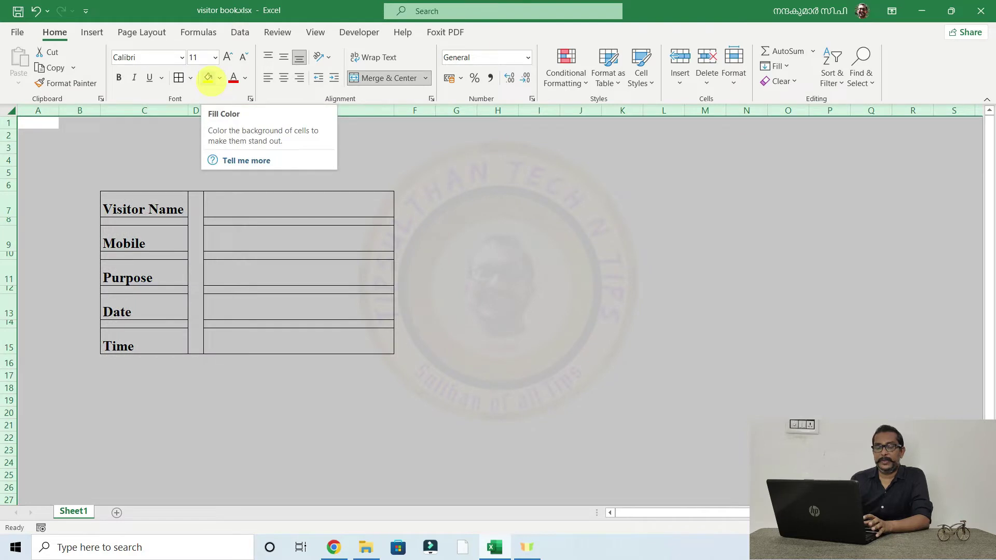
click(220, 78)
click(249, 154)
click(219, 77)
click(249, 137)
Make the text of the form C7:E15 red
drag(172, 185, 147, 338)
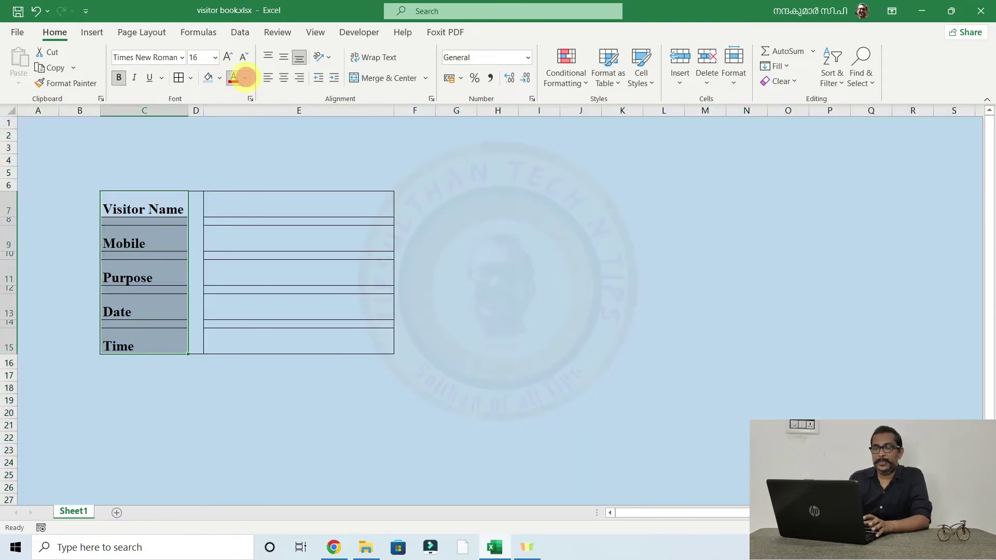
click(245, 78)
click(232, 127)
click(506, 345)
drag(136, 211, 337, 337)
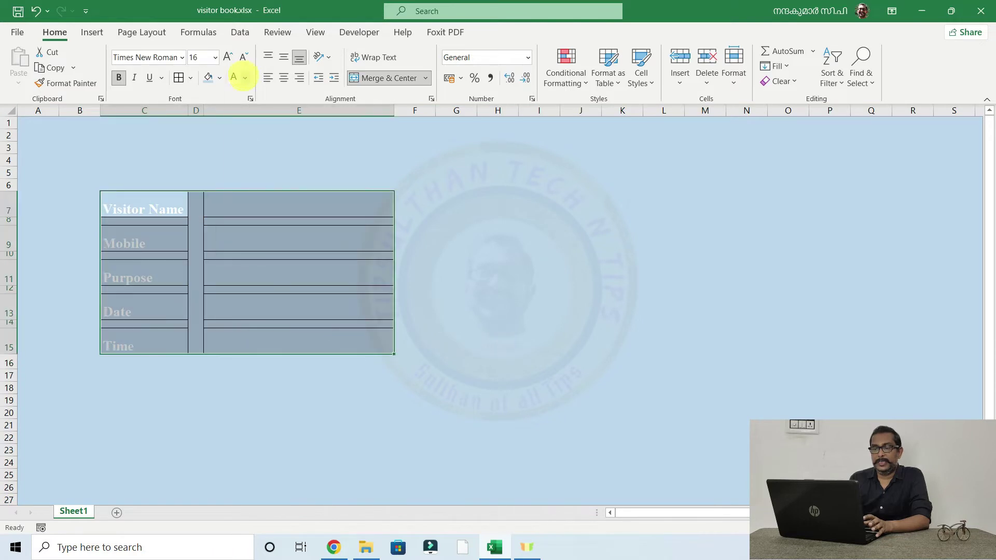
click(245, 78)
click(243, 218)
Remove all borders from the form cells C7:E15
click(143, 208)
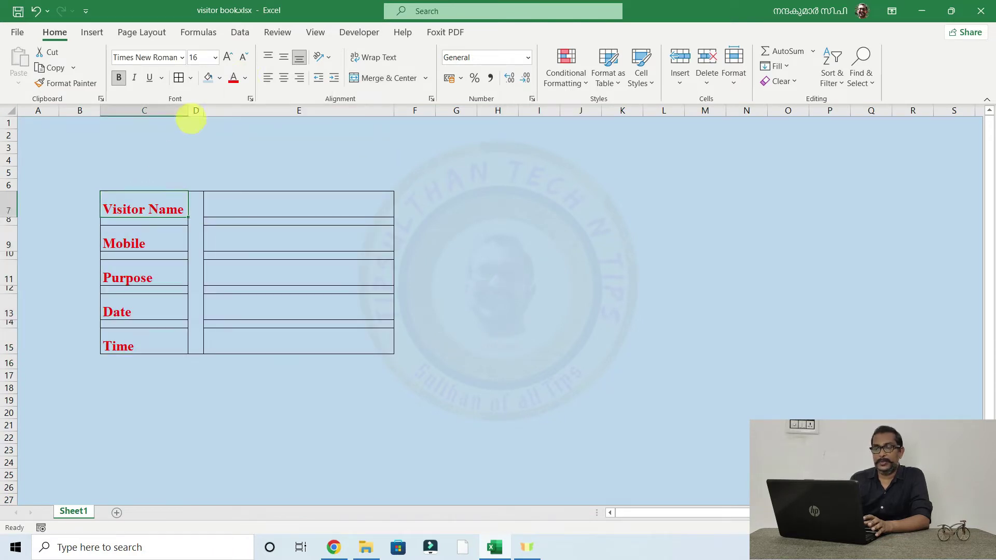
click(219, 78)
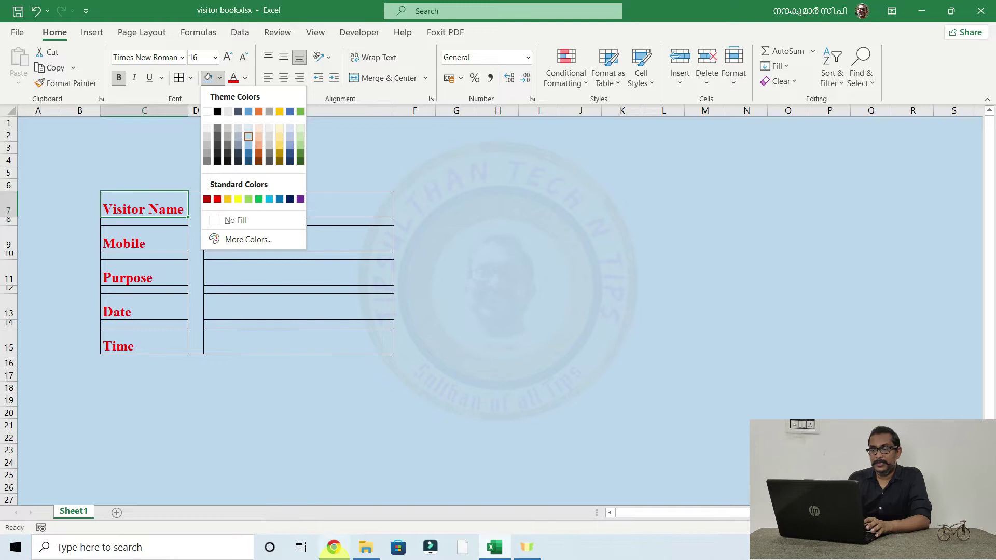
ctrl+click(137, 241)
ctrl+click(138, 276)
ctrl+click(135, 308)
ctrl+click(136, 341)
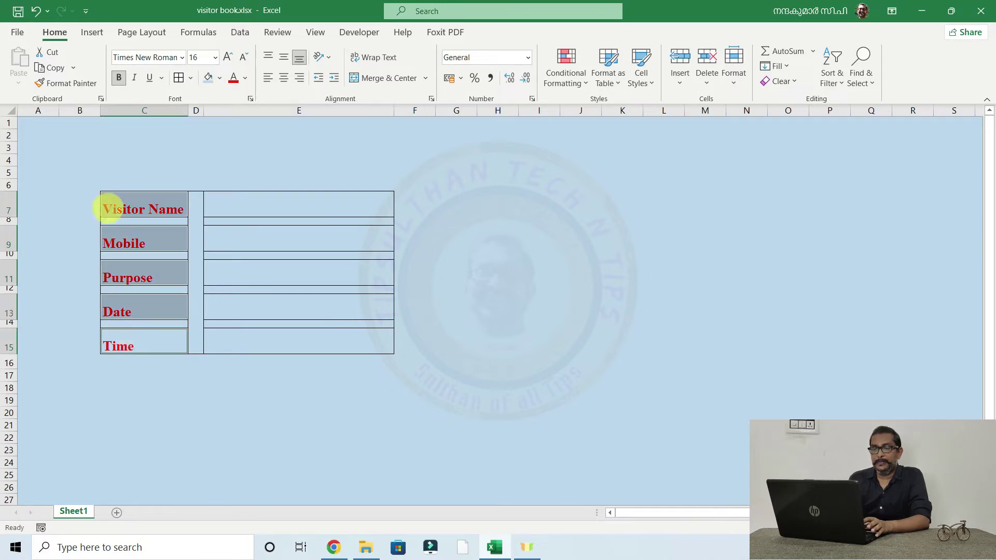
drag(111, 206, 387, 348)
click(191, 77)
click(177, 191)
Select the Visitor Name, Mobile, Purpose and Date label cells
click(143, 207)
ctrl+click(129, 240)
ctrl+click(134, 275)
ctrl+click(133, 310)
Give the five label cells a two-colour gradient fill with yellow as the second colour
ctrl+click(139, 346)
right_click(140, 347)
click(171, 463)
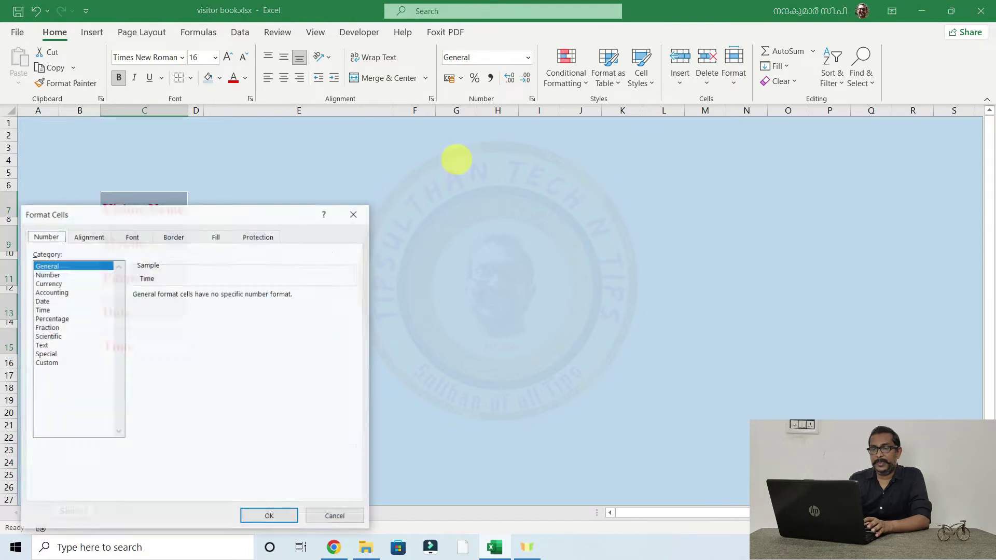
click(216, 236)
click(67, 383)
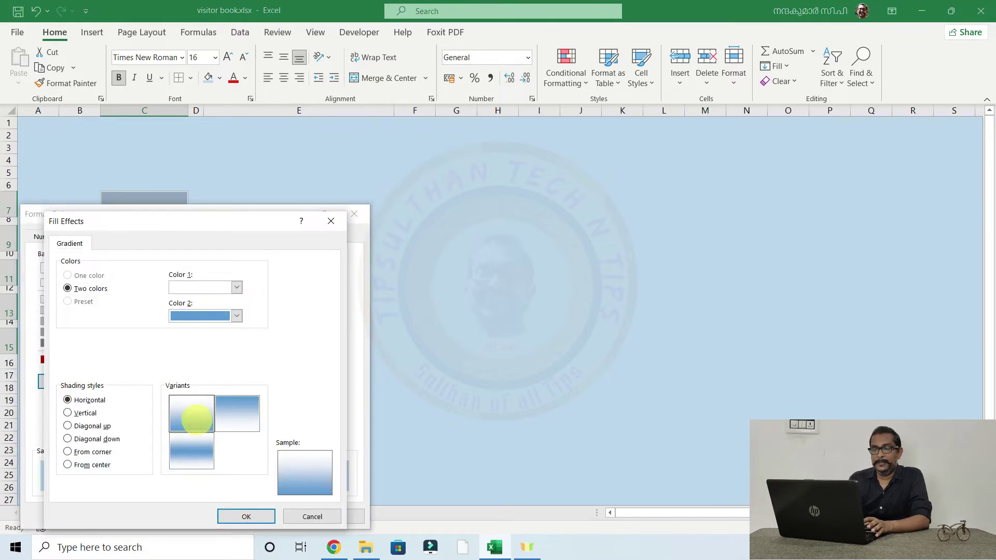
click(246, 517)
click(67, 383)
click(236, 316)
click(206, 348)
click(236, 315)
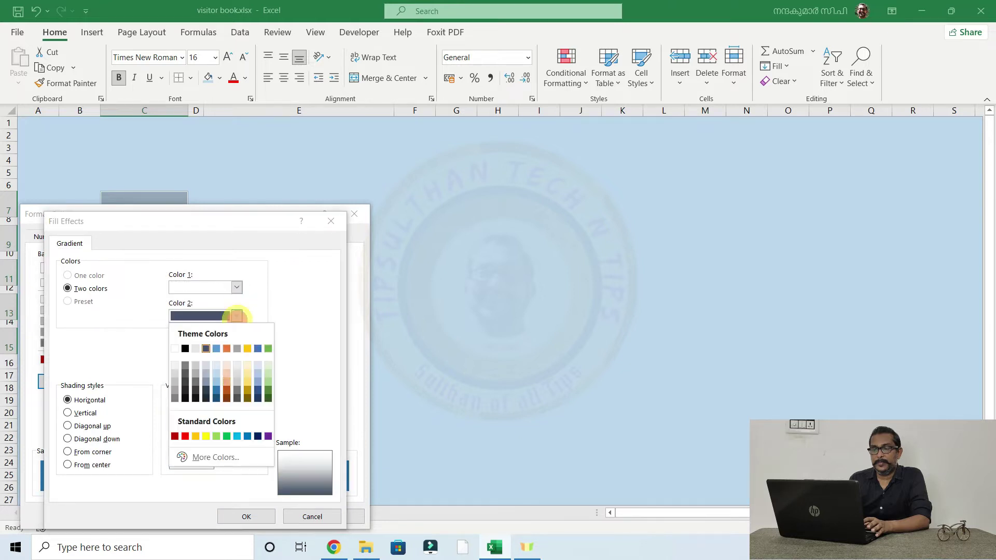
click(248, 381)
click(245, 516)
click(262, 514)
click(270, 438)
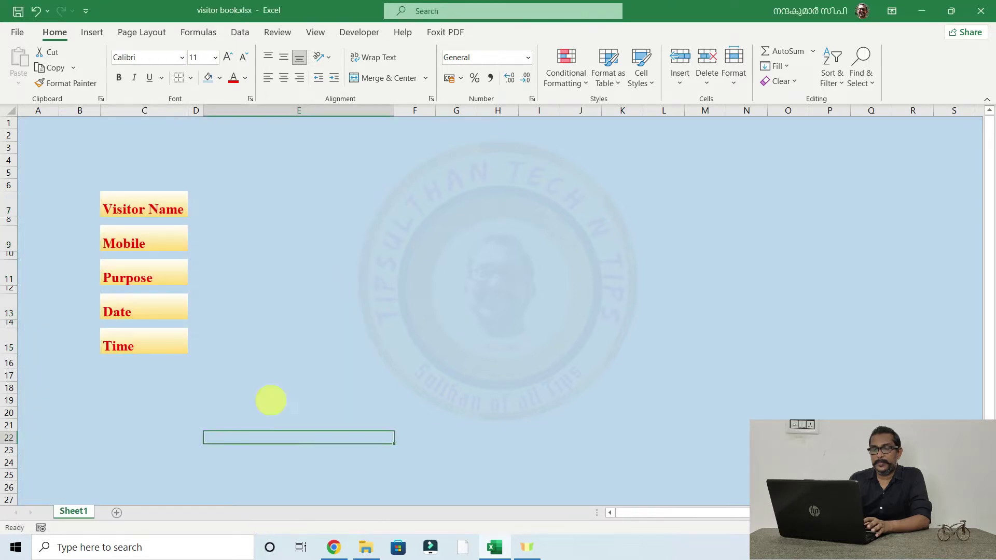
Centre the label text vertically, keeping it left-aligned
ctrl+click(141, 310)
ctrl+click(142, 342)
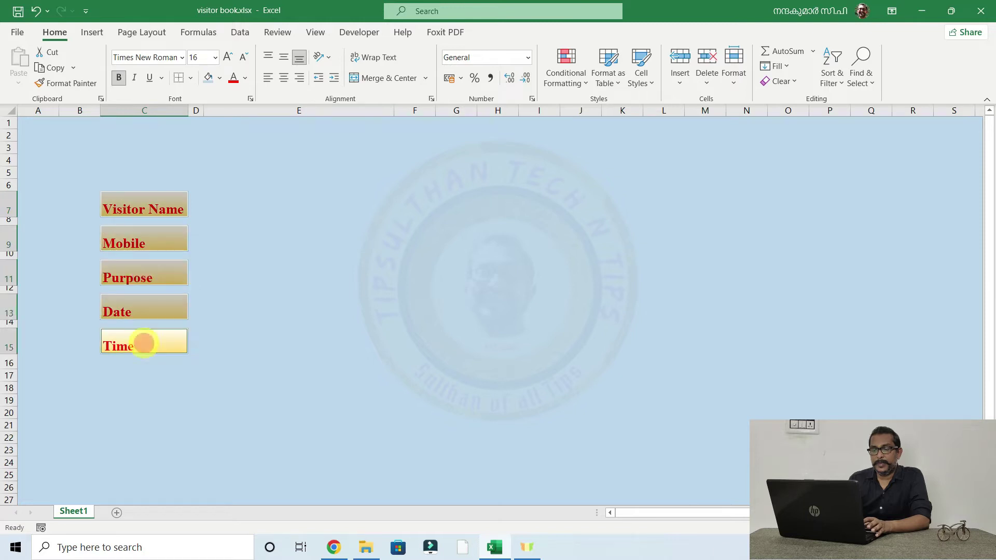
click(284, 77)
click(284, 57)
click(268, 78)
Give entry cells E7, E9, E11, E13 and E15 a two-colour gradient fill ending in gold
click(251, 203)
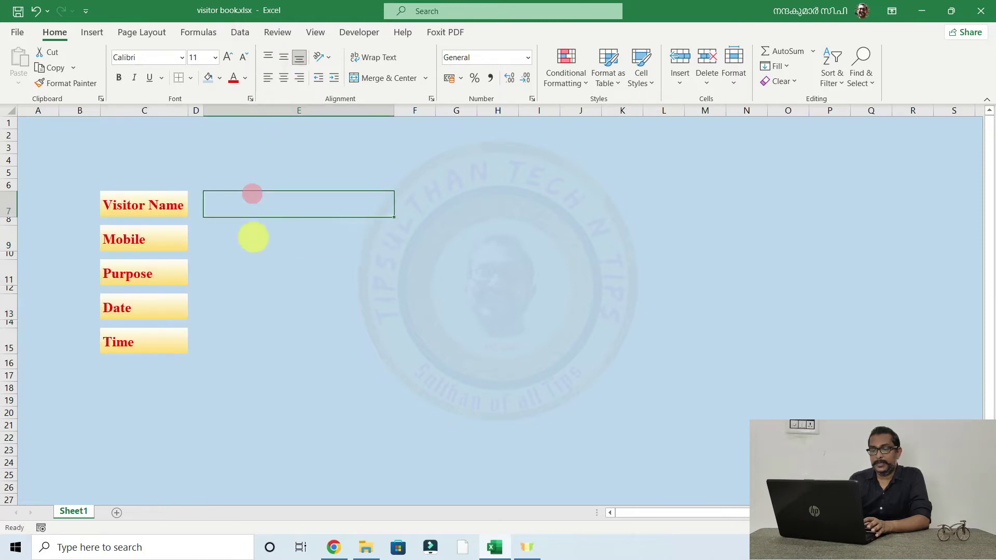
ctrl+click(252, 238)
ctrl+click(254, 270)
ctrl+click(249, 306)
ctrl+click(247, 338)
right_click(248, 340)
click(297, 466)
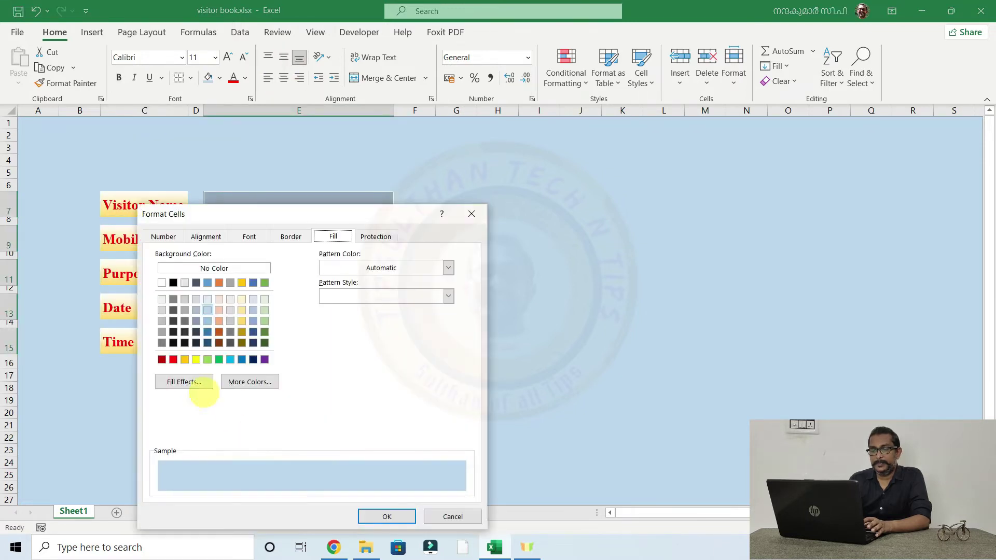
click(196, 382)
click(354, 316)
click(343, 352)
click(354, 316)
click(344, 347)
click(354, 316)
click(364, 347)
click(363, 517)
click(384, 516)
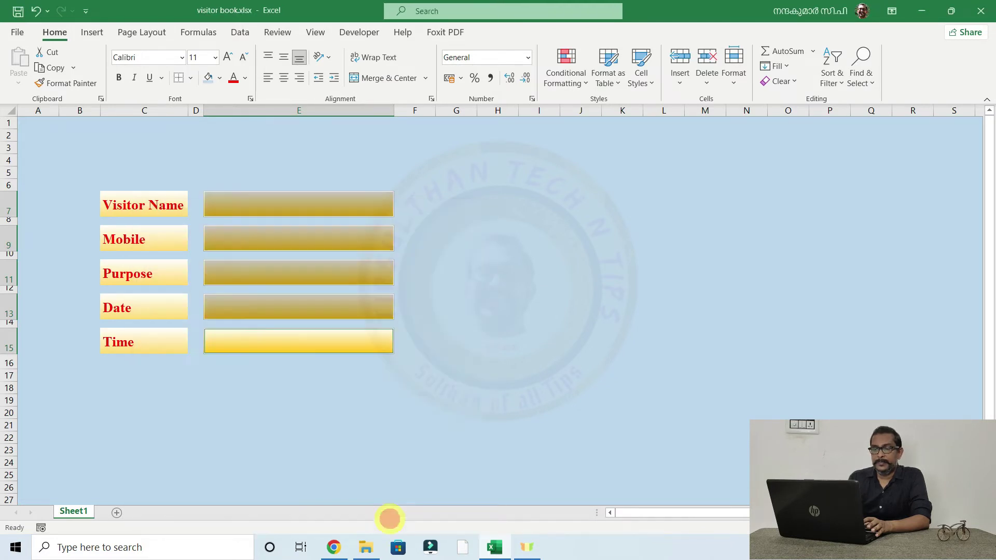
click(396, 425)
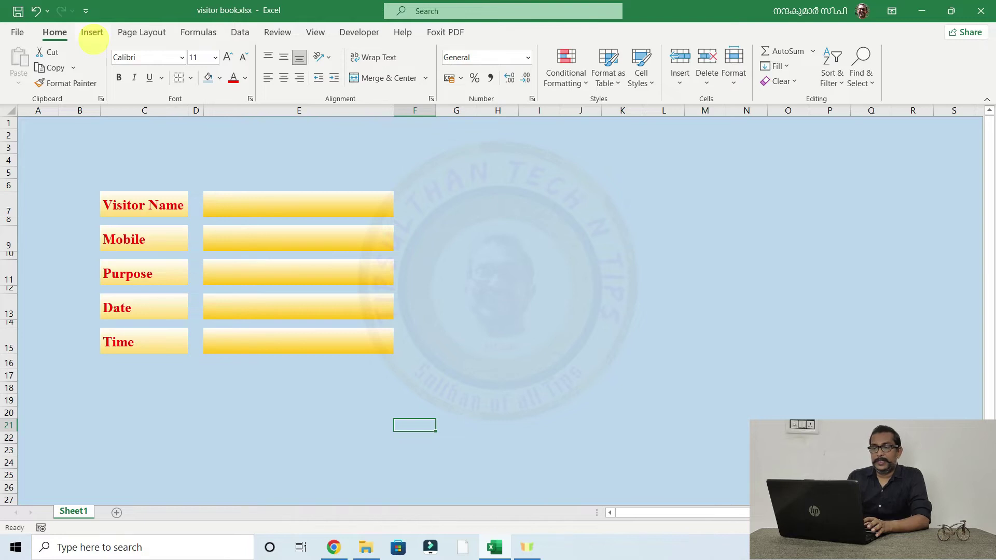
Draw a rectangle shape below the Time row of the form
click(92, 32)
click(207, 51)
click(209, 84)
drag(218, 378, 316, 408)
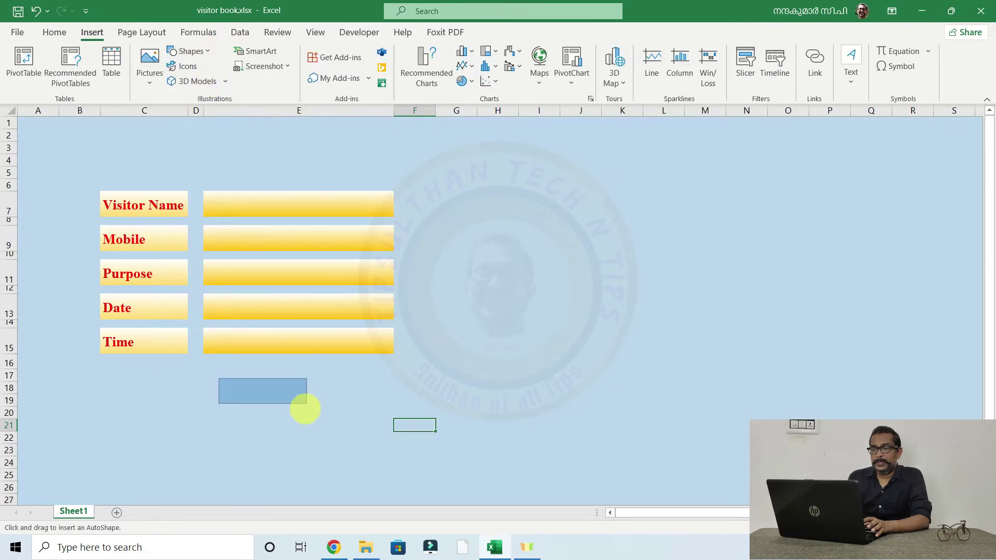
Fill the rectangle with a dark green gradient and give it a 2¼ pt outline
right_click(300, 401)
click(341, 425)
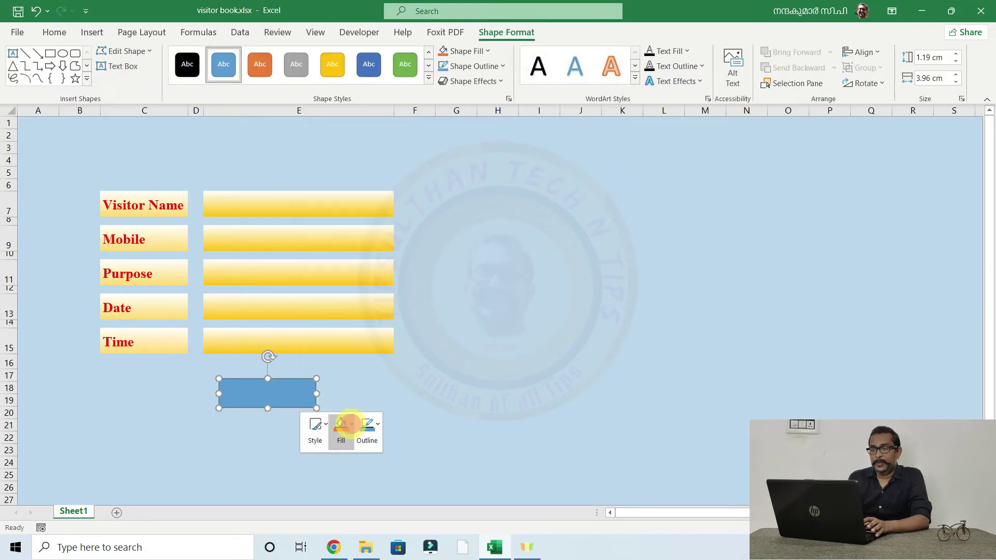
click(386, 307)
click(342, 426)
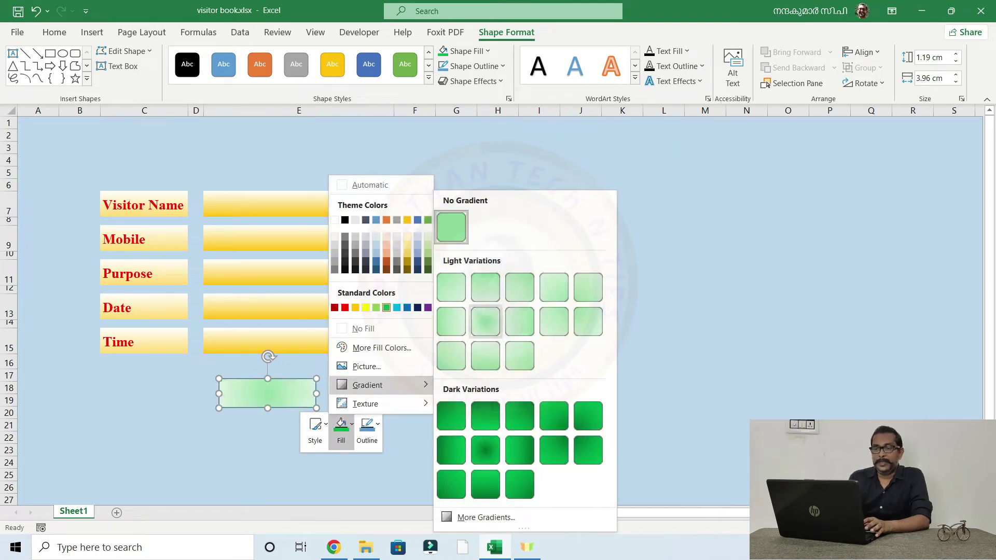
click(452, 449)
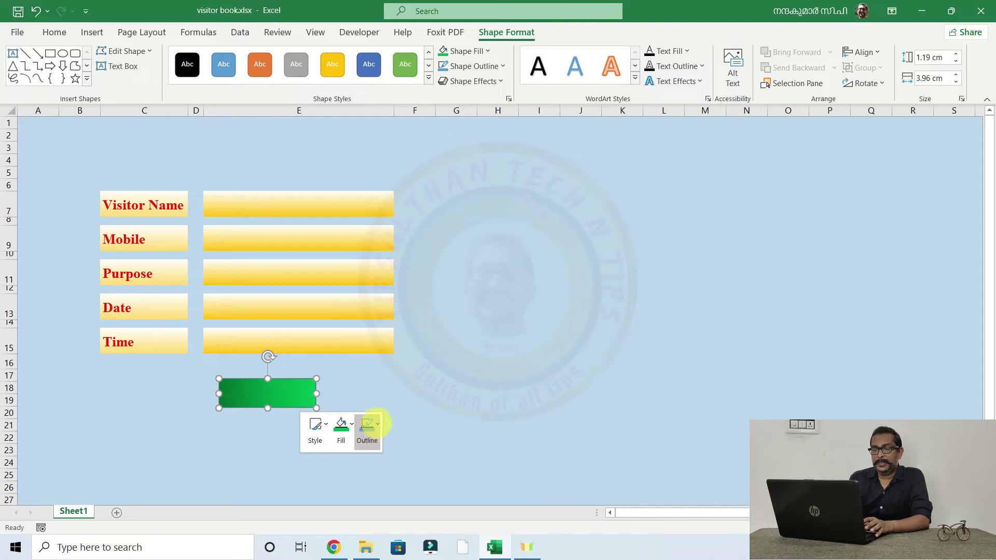
click(367, 426)
click(535, 448)
Apply a relaxed inset bevel effect to the rectangle
click(315, 426)
click(625, 379)
click(492, 81)
mouse_move(490, 230)
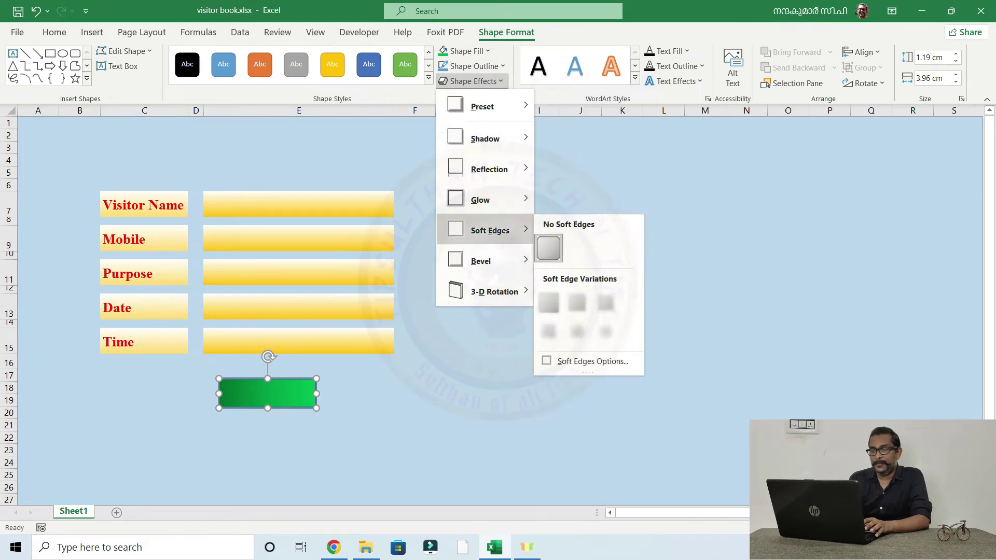
mouse_move(481, 260)
click(591, 346)
Label the shape SAVE, centred horizontally and vertically, with enlarged text
text(Sa)
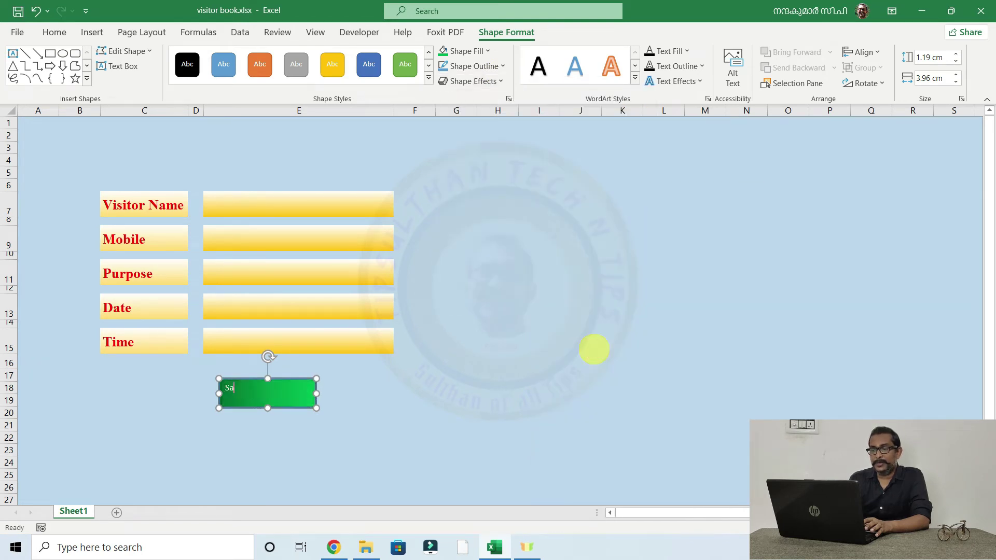
key(ctrl+a)
click(54, 32)
click(283, 78)
click(284, 57)
click(227, 57)
click(227, 58)
click(227, 57)
click(227, 57)
Reapply a bevel preset to the SAVE button and deselect it
click(534, 289)
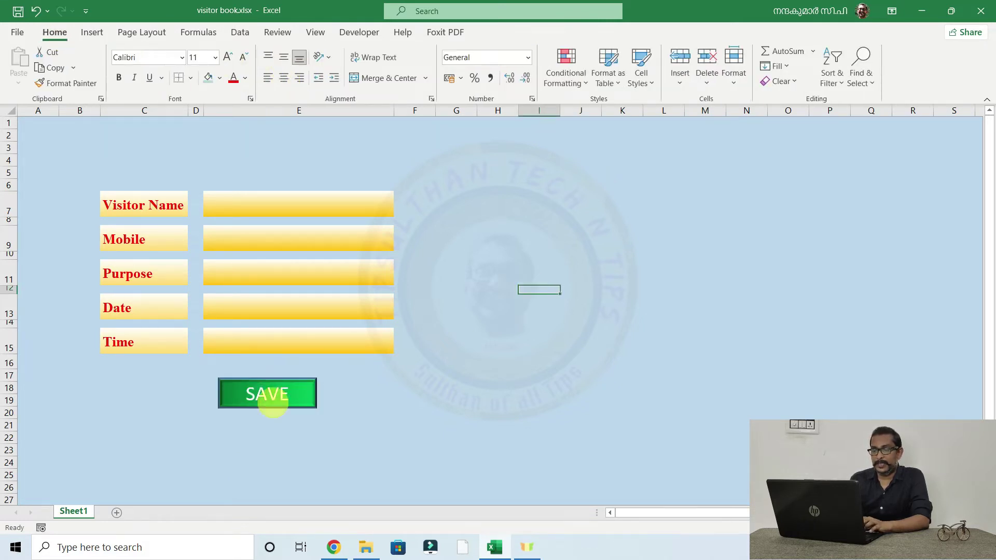
click(270, 401)
click(506, 32)
click(498, 81)
mouse_move(481, 260)
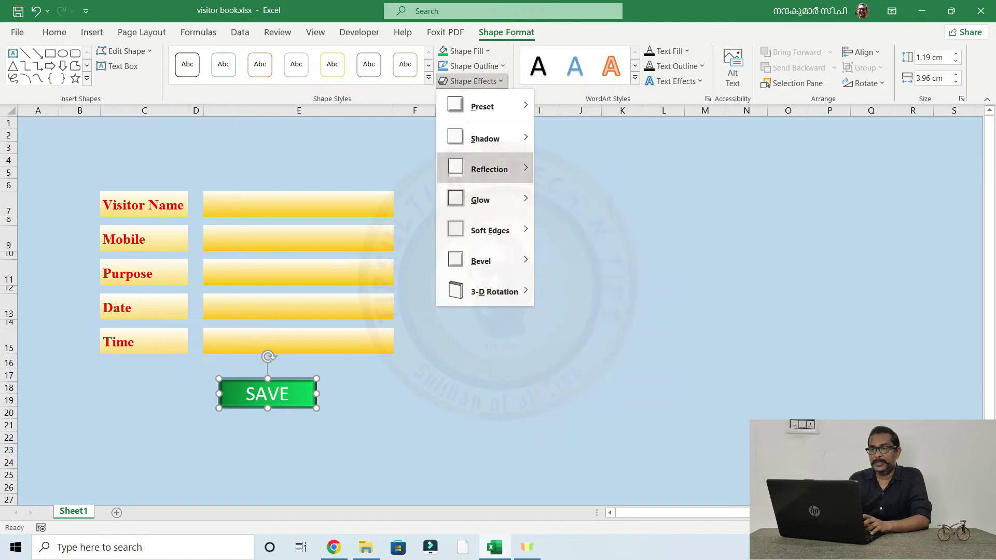
click(552, 344)
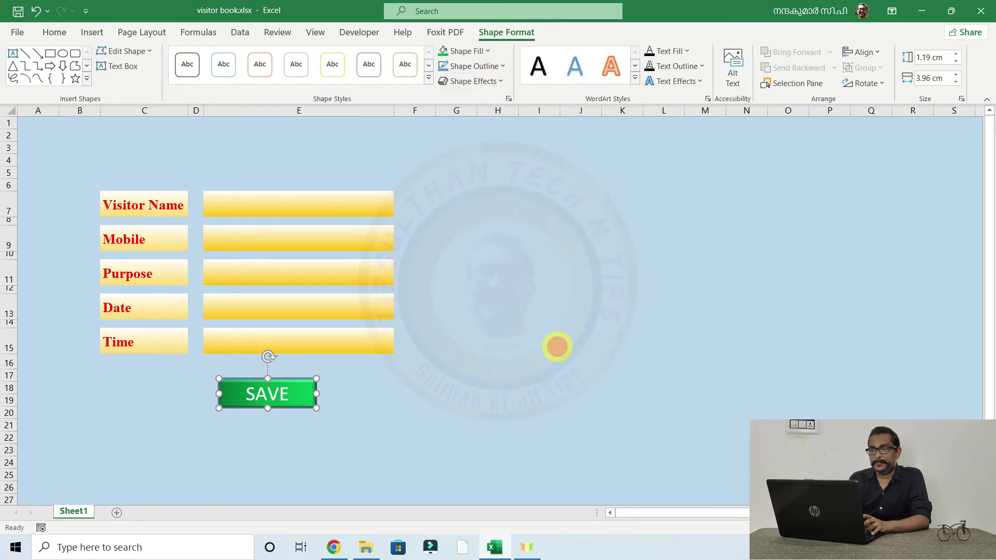
click(556, 345)
click(150, 205)
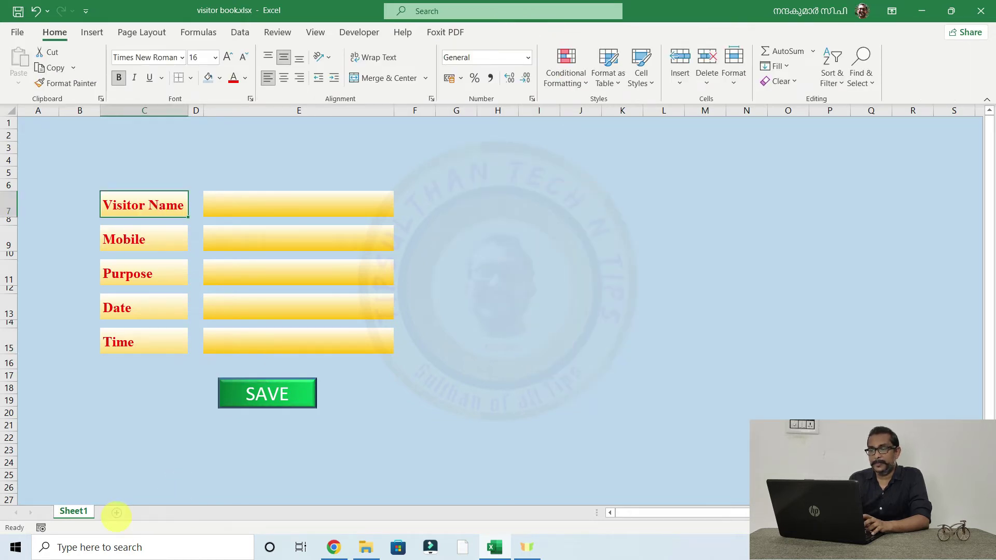
Add Sheet2 with headers Visitor Name, Mobile, Purpose, Date, Time across A1:E1
click(117, 513)
text(Visitor Name)
key(Tab)
text(rpo)
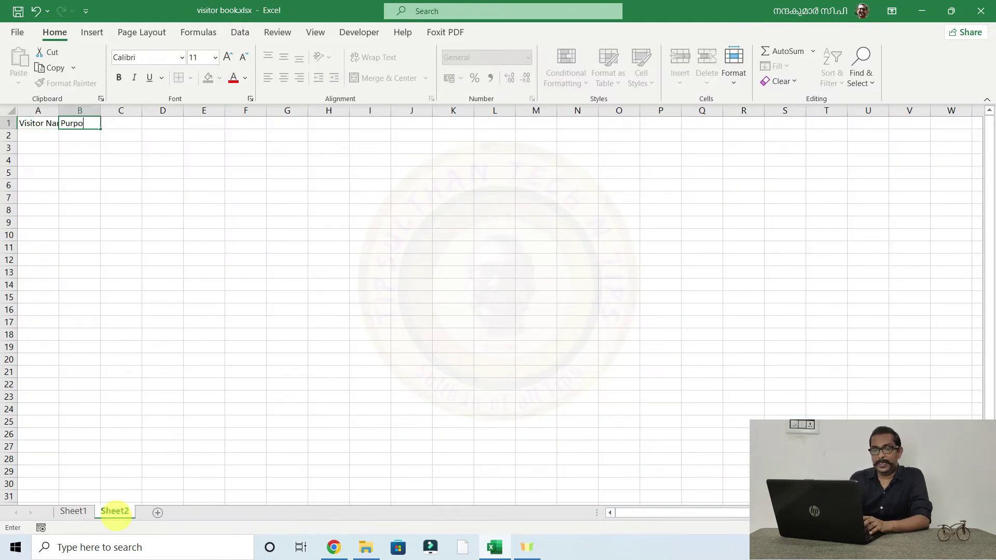
text(Mobile)
key(Tab)
text(Po)
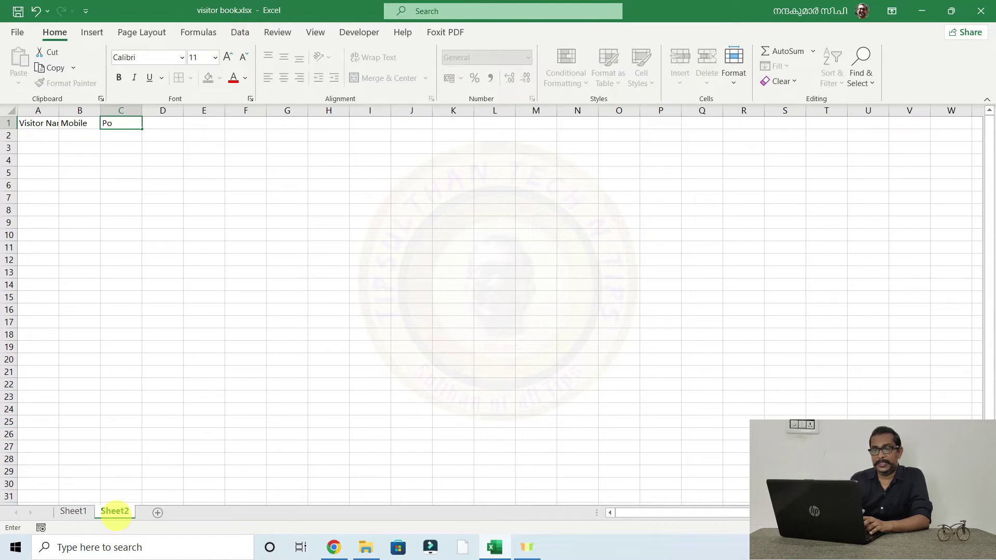
text(pose)
key(Tab)
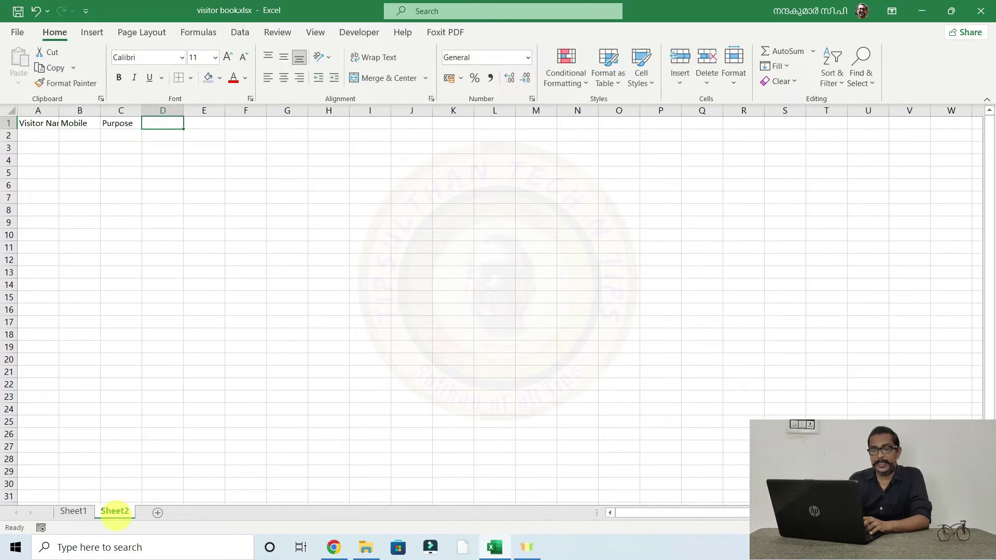
text(Date)
key(Tab)
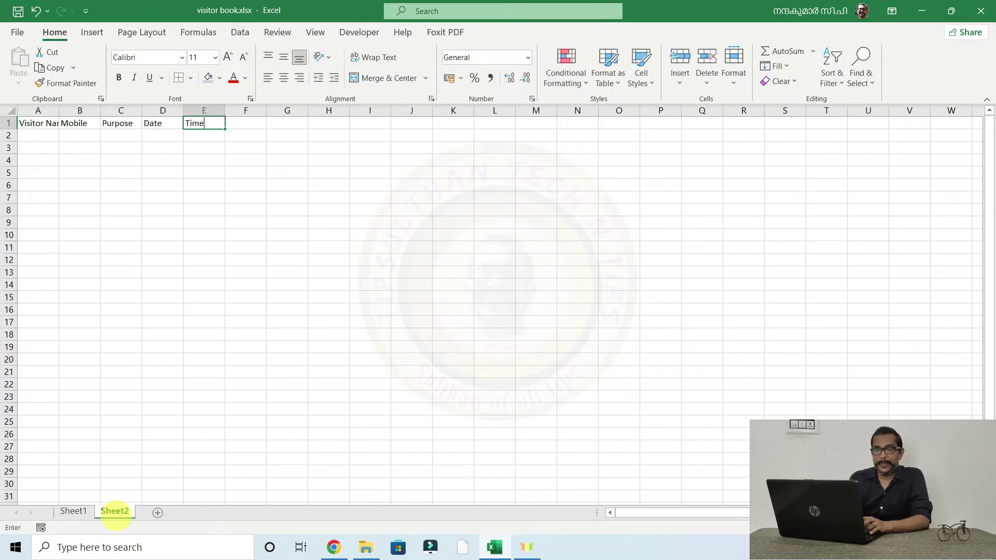
key(Tab)
Fill header cells A1:E1 dark blue with white font
drag(25, 123, 205, 123)
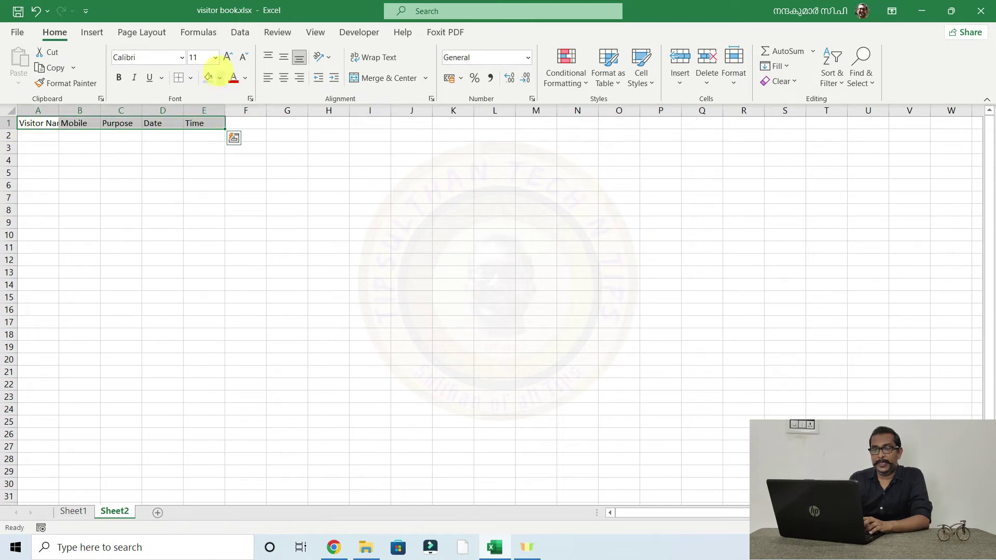
click(220, 78)
click(290, 199)
click(245, 77)
click(240, 134)
Widen columns A, B and E, centre and enlarge row 1, and return to Sheet1
double_click(224, 111)
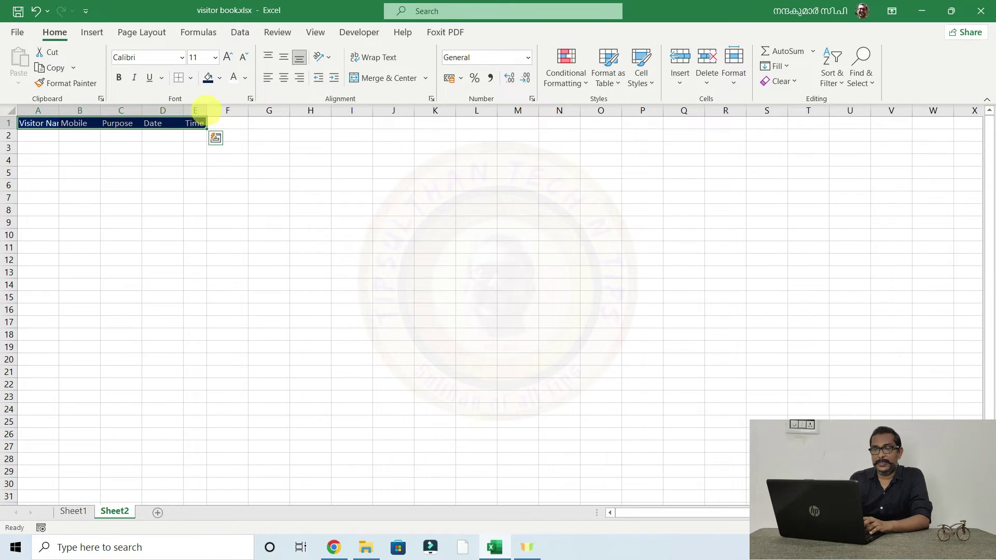
drag(207, 110, 246, 110)
double_click(59, 111)
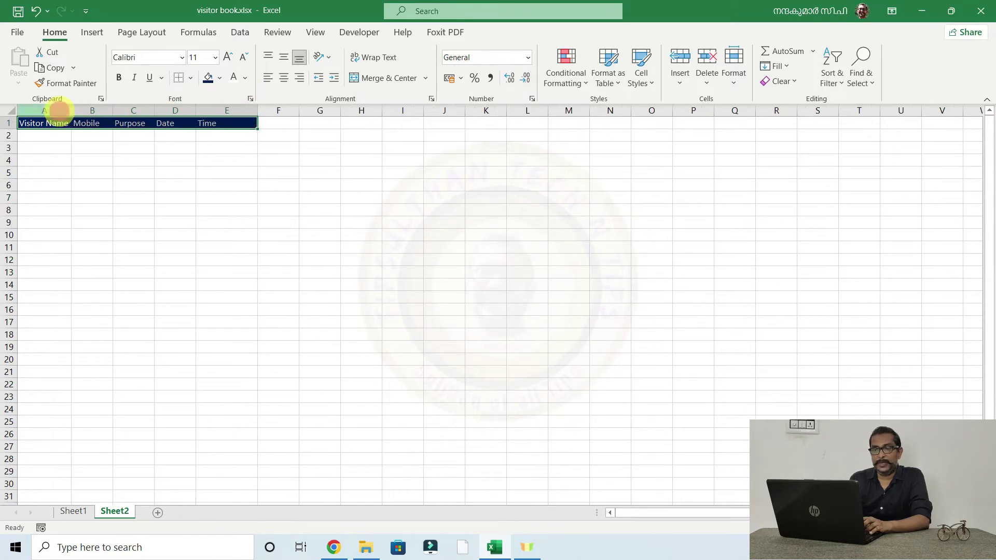
drag(71, 110, 350, 111)
click(8, 123)
click(284, 78)
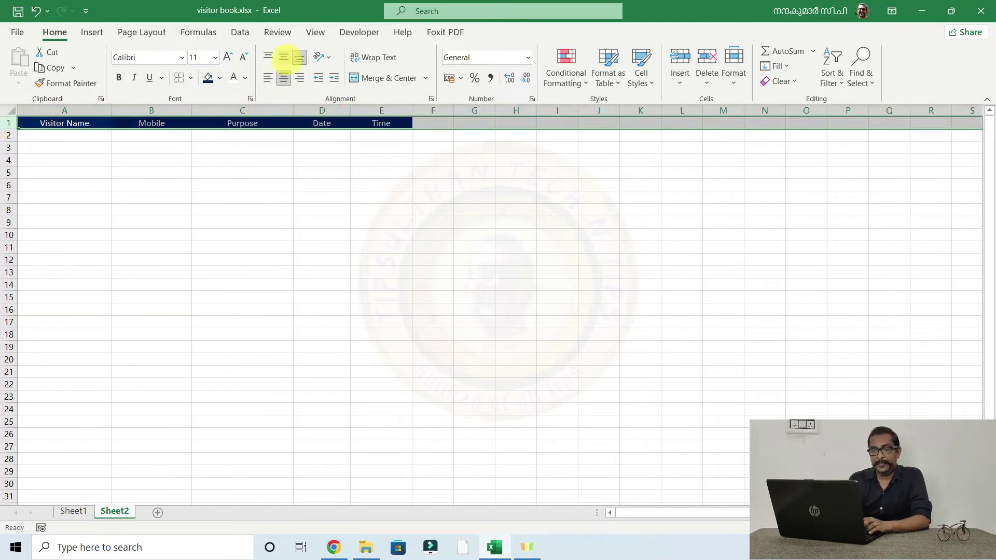
click(227, 57)
click(227, 57)
click(73, 511)
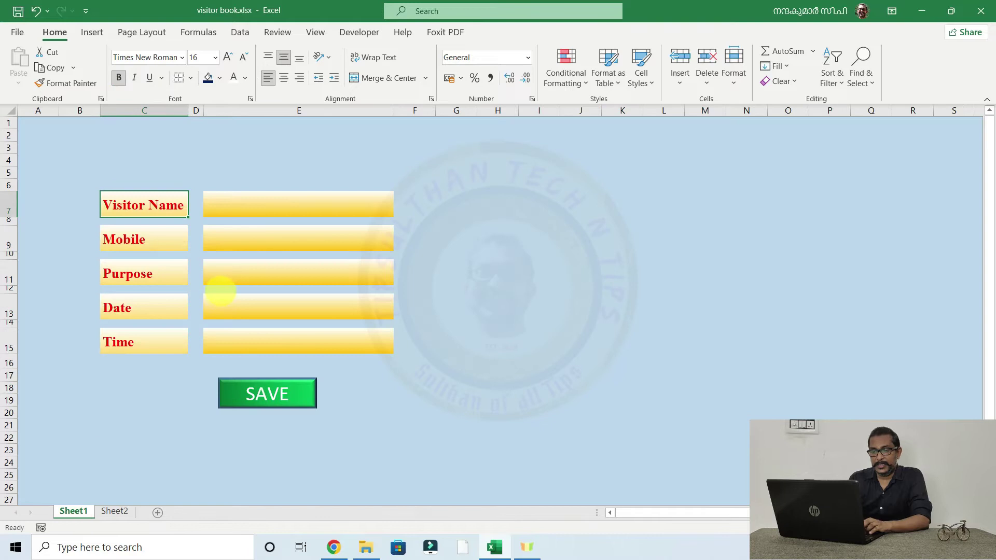
Enter =IF($E$7="","",NOW()) in the Date cell E13
click(236, 303)
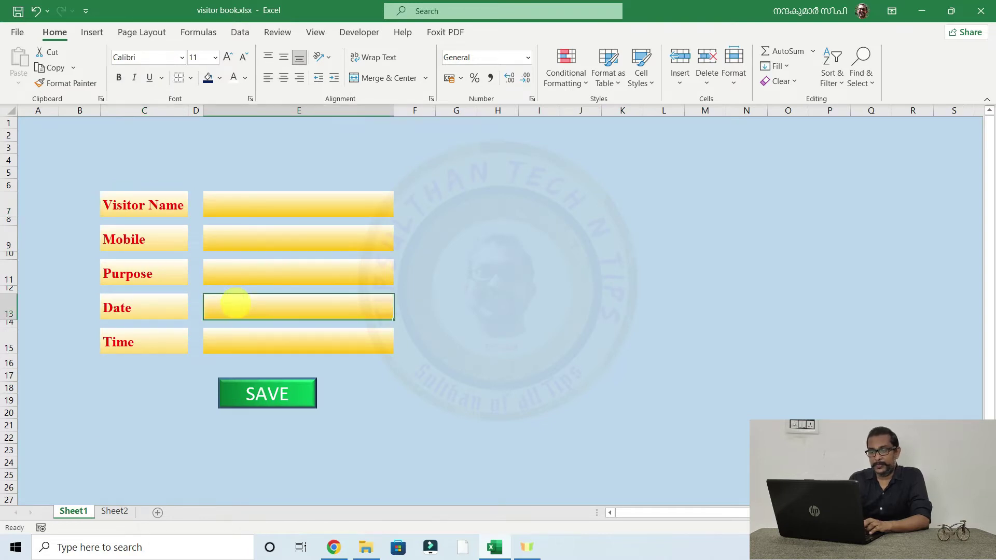
text(=)
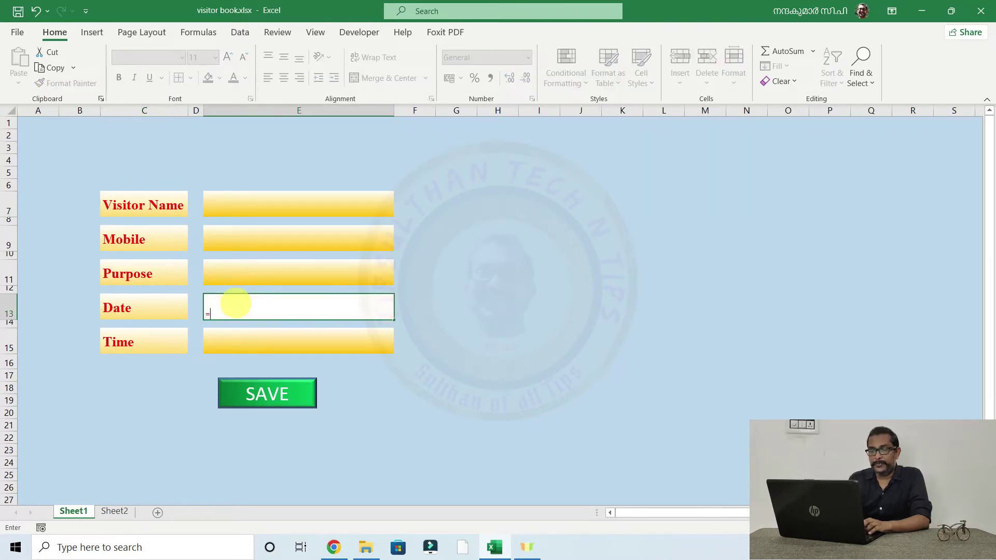
text(if)
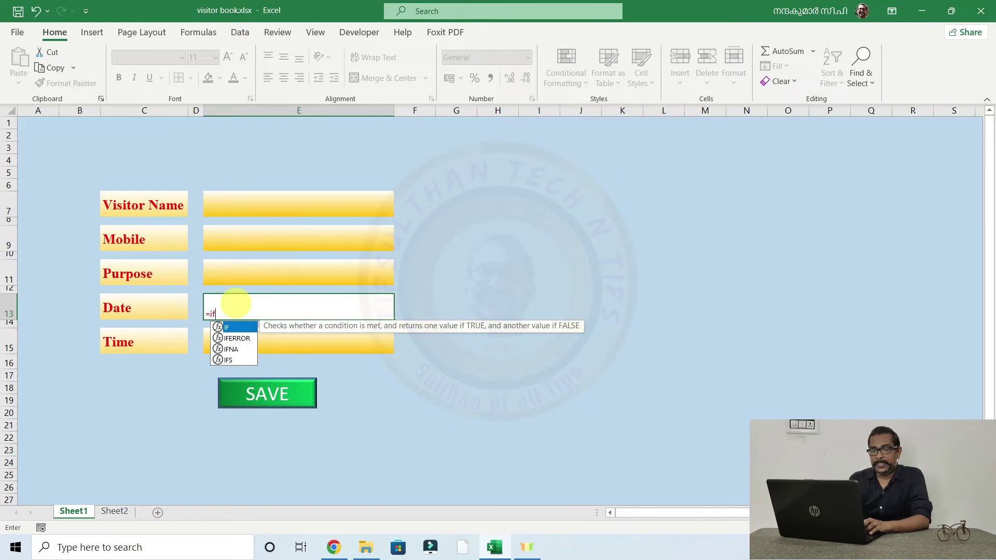
key(Tab)
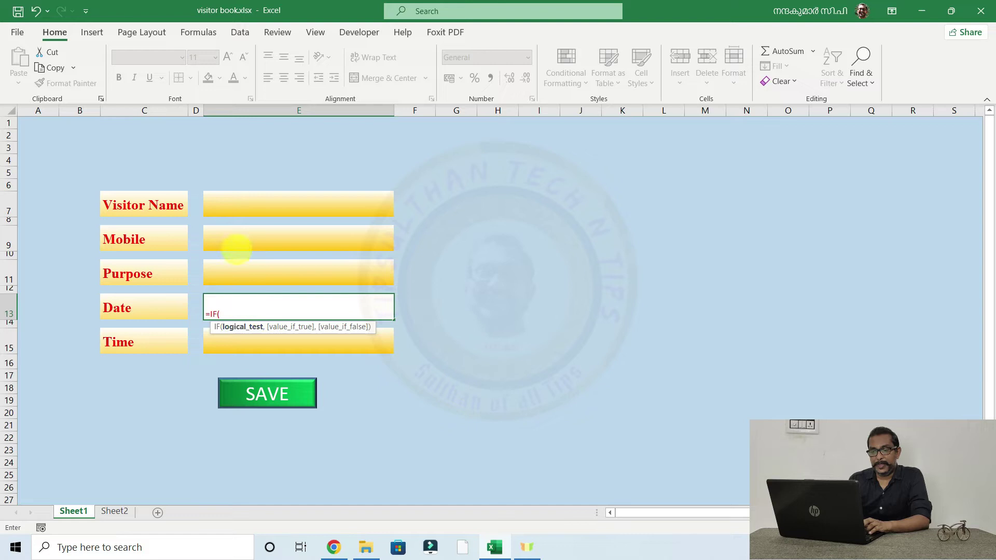
click(231, 206)
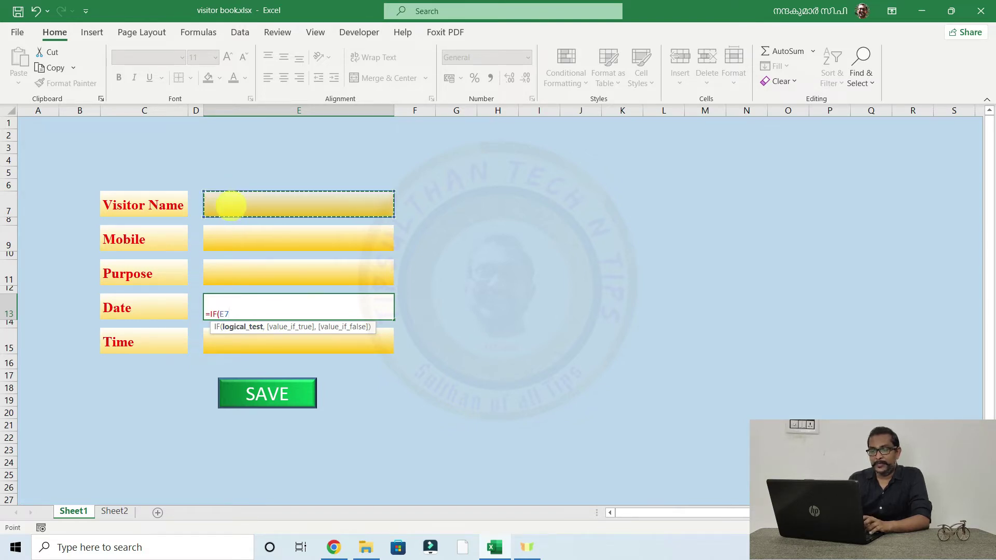
key(F4)
text(="")
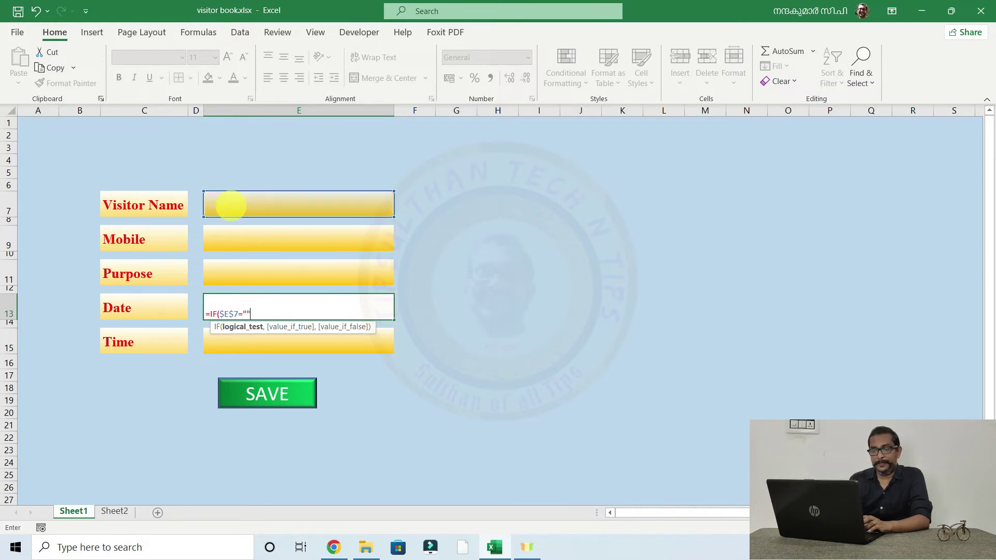
text(,)
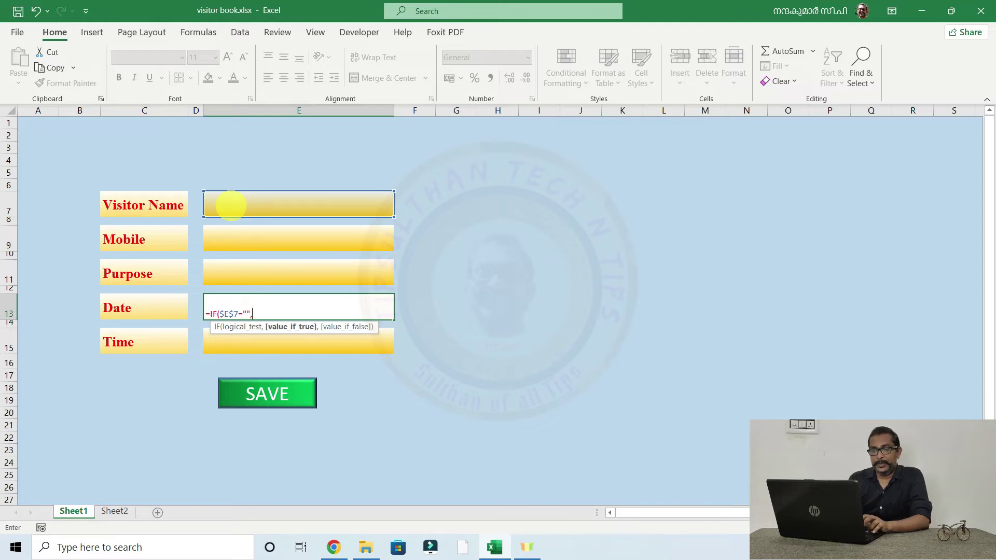
text("",)
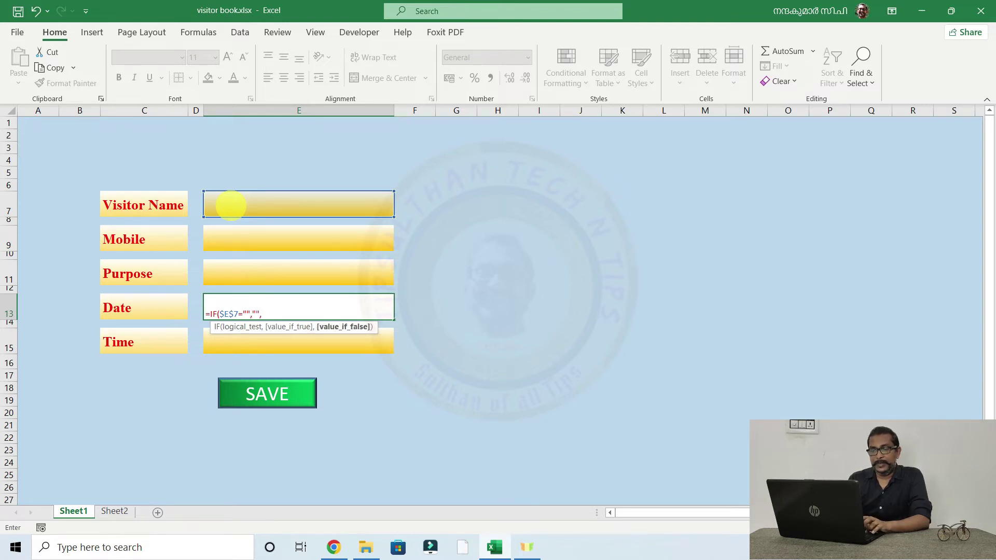
text(now()))
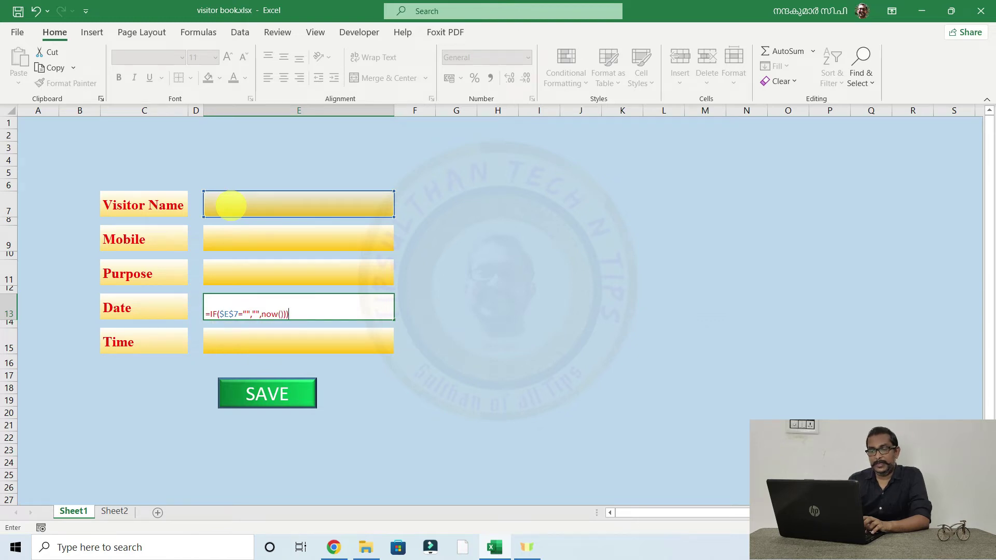
key(Return)
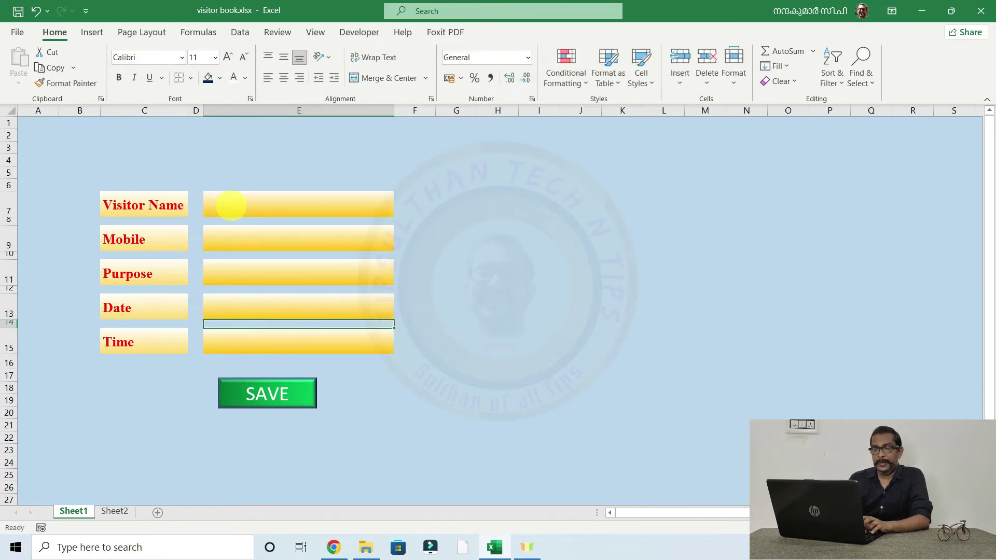
Type a sample visitor name in E7 to test the Date formula
click(233, 205)
text(vijay)
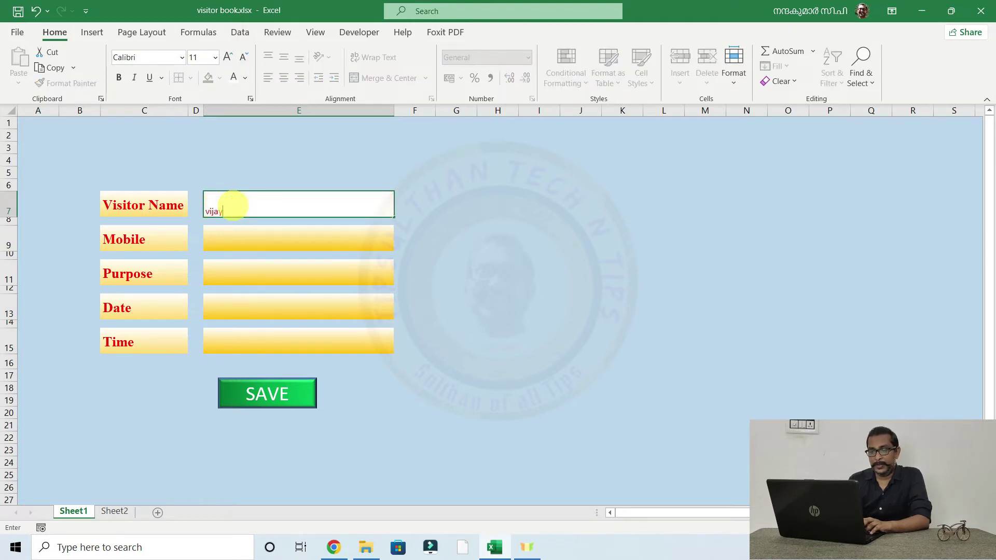
key(Return)
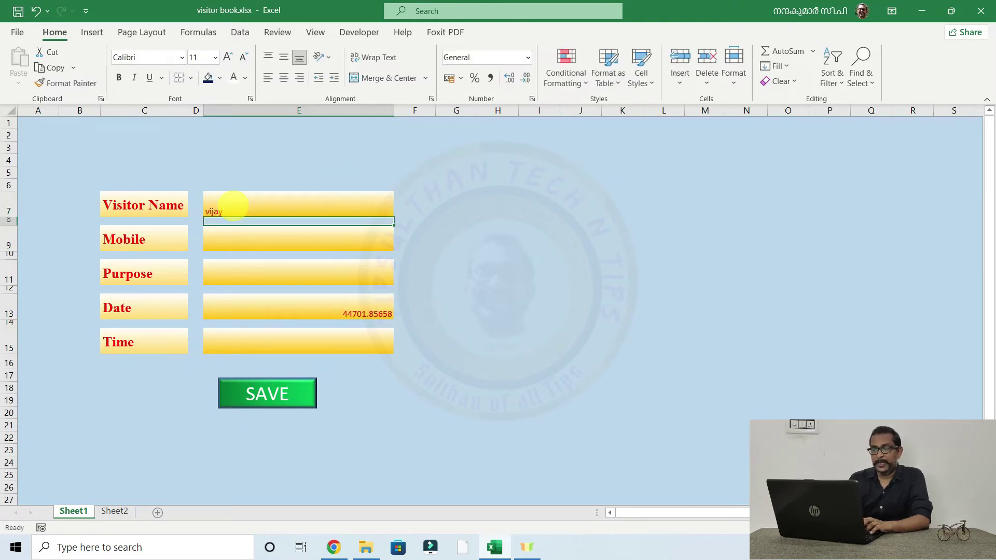
Format the Date cell E13 as a Short Date
click(280, 309)
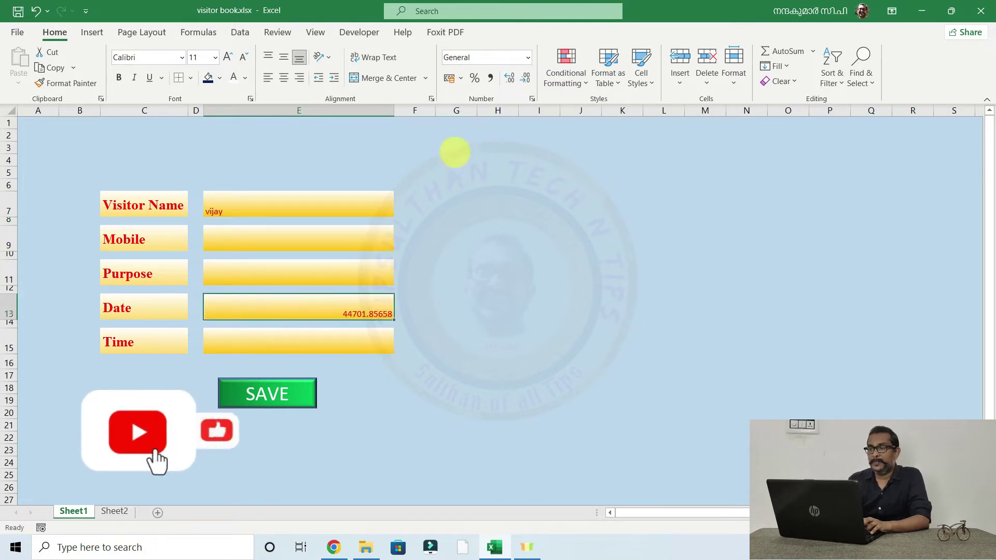
click(527, 57)
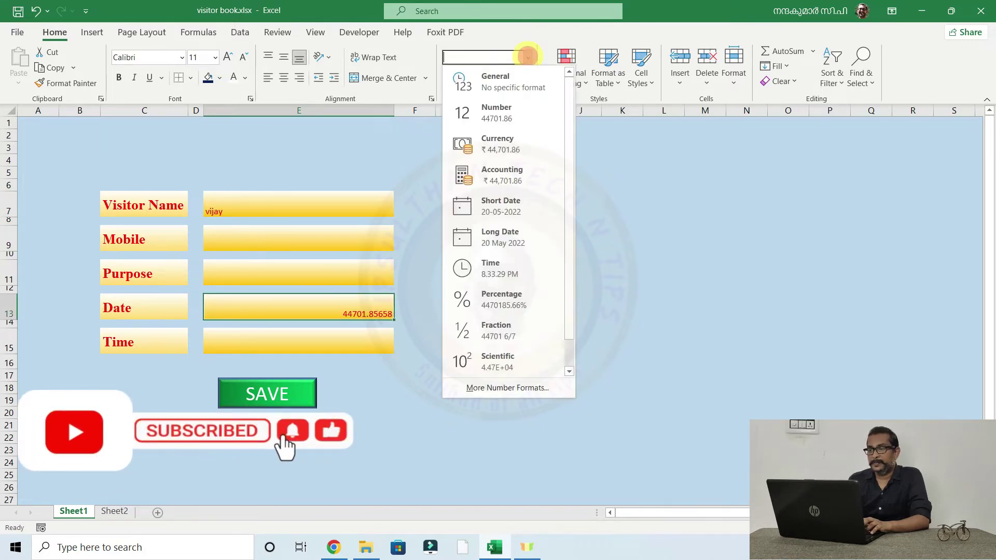
click(488, 208)
Centre column E both ways in Times New Roman at size 20
click(299, 110)
click(284, 78)
click(283, 57)
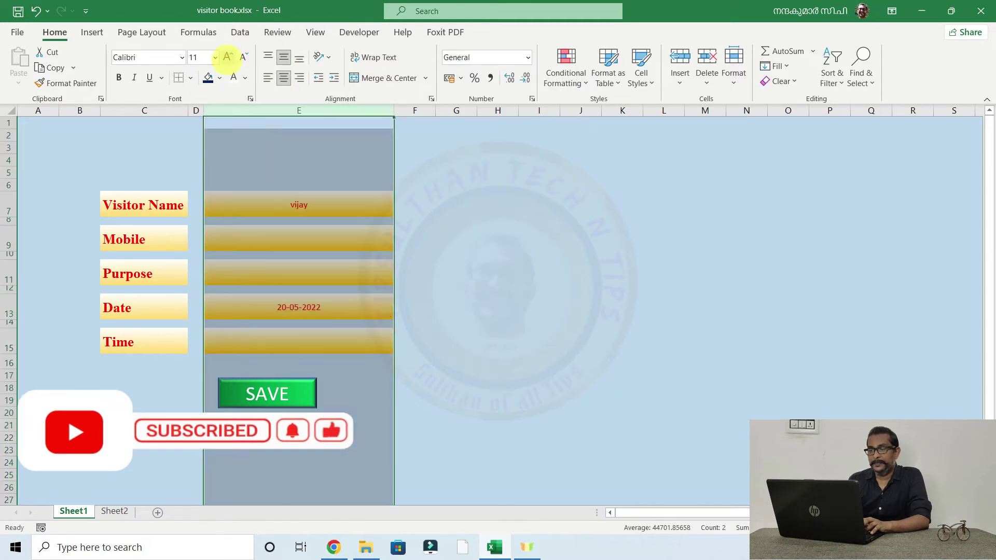
click(227, 56)
click(227, 56)
click(227, 56)
click(145, 57)
text(Times New Roman)
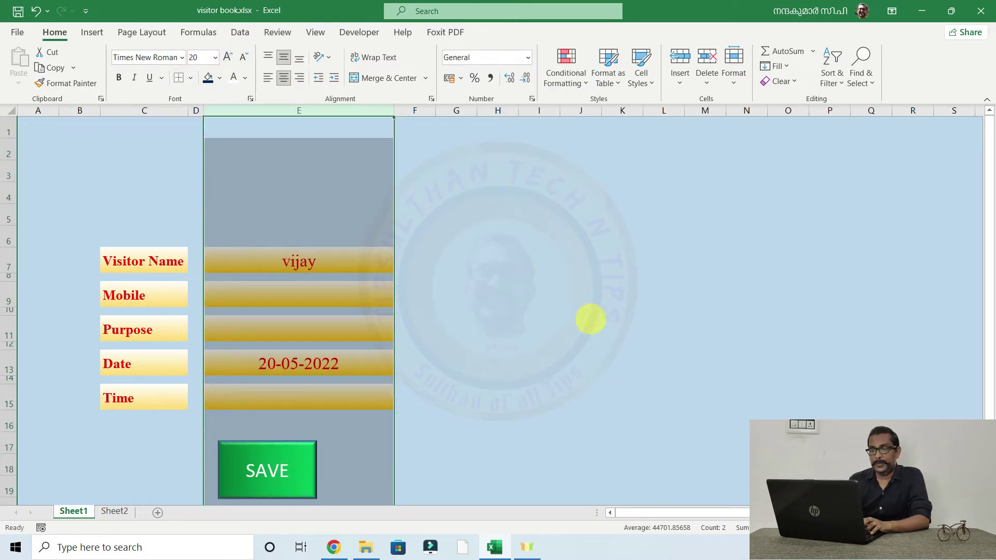
click(456, 402)
Replace the sample name in E7 with a different visitor name
click(310, 232)
key(Delete)
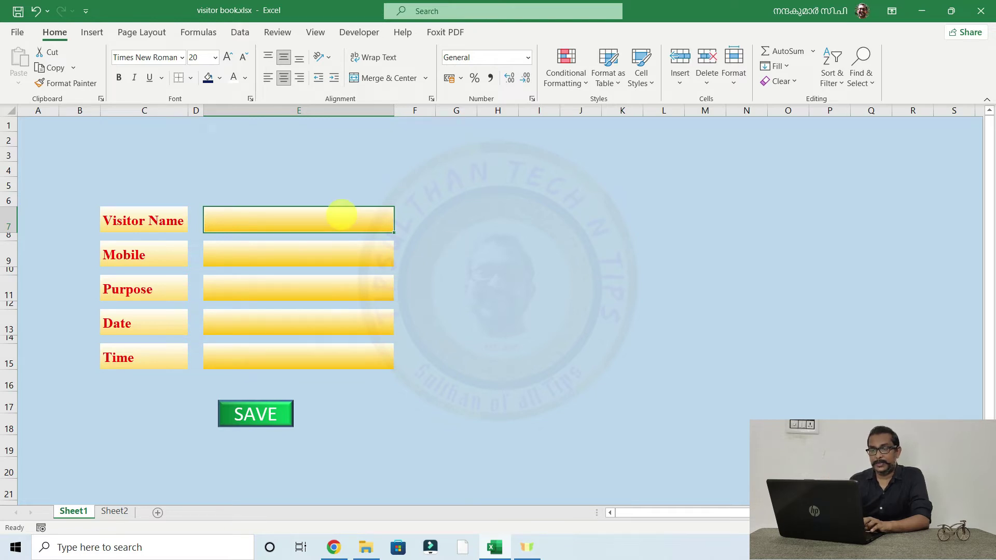
text(Nandakumar)
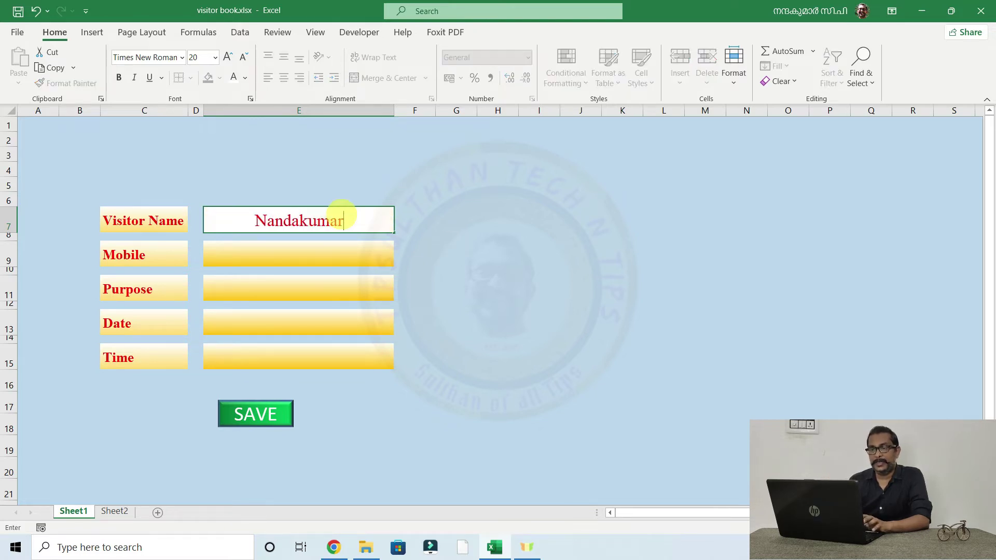
key(Return)
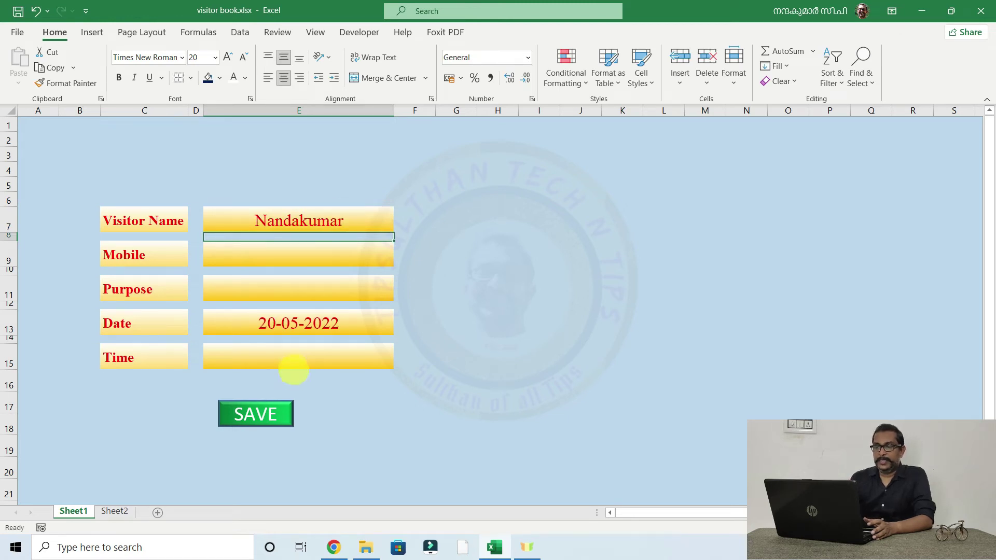
Copy the E13 date formula into E15 and format E15 as Time
click(293, 366)
click(292, 332)
key(ctrl+c)
click(276, 355)
key(ctrl+v)
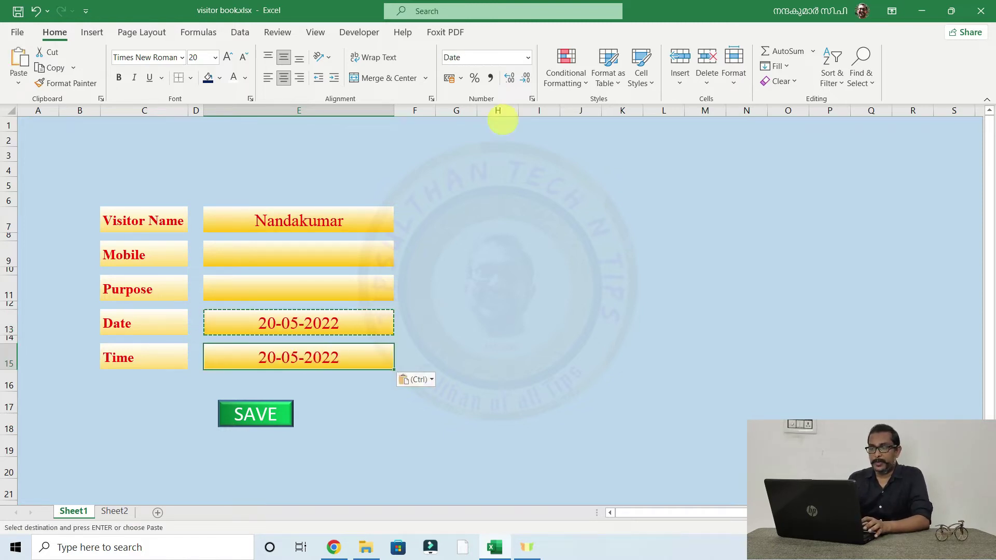
click(528, 57)
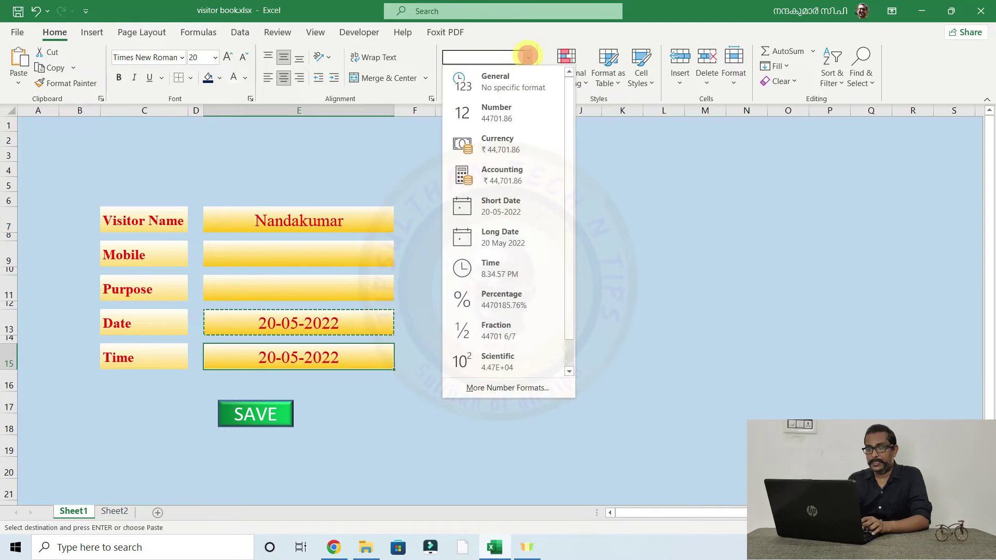
click(479, 265)
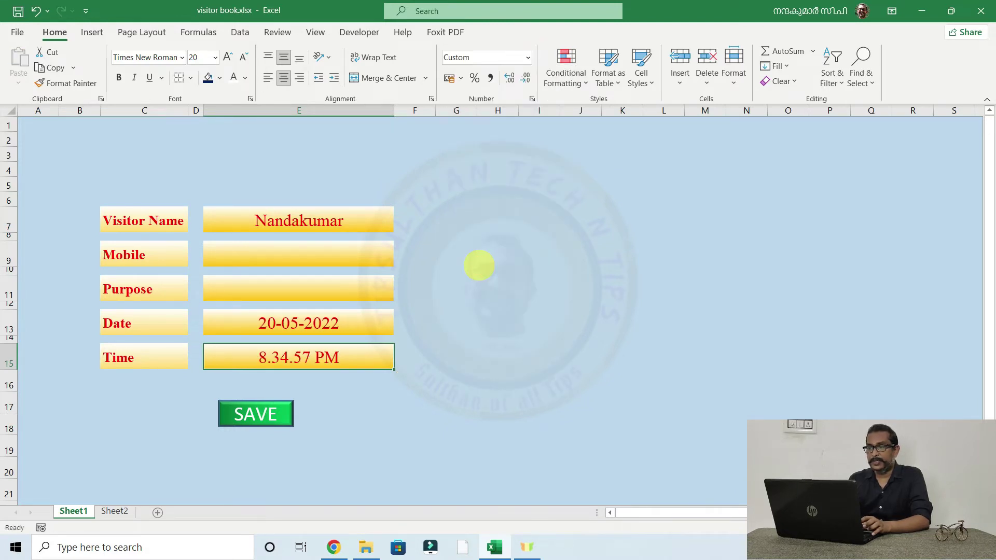
click(328, 226)
Enter a visitor name in E7, a mobile number in E9, and purpose Inspection in E11
click(328, 226)
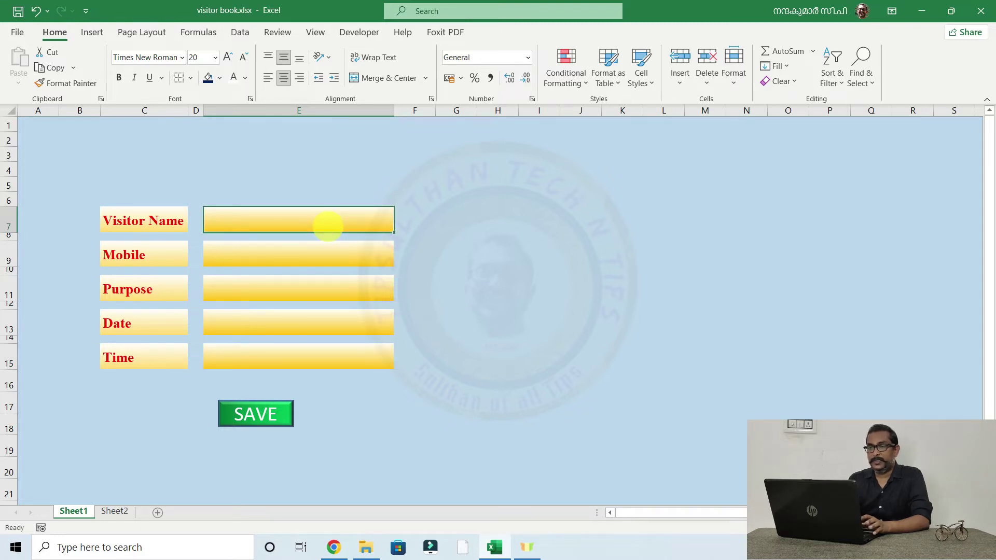
text(Gowrisankar)
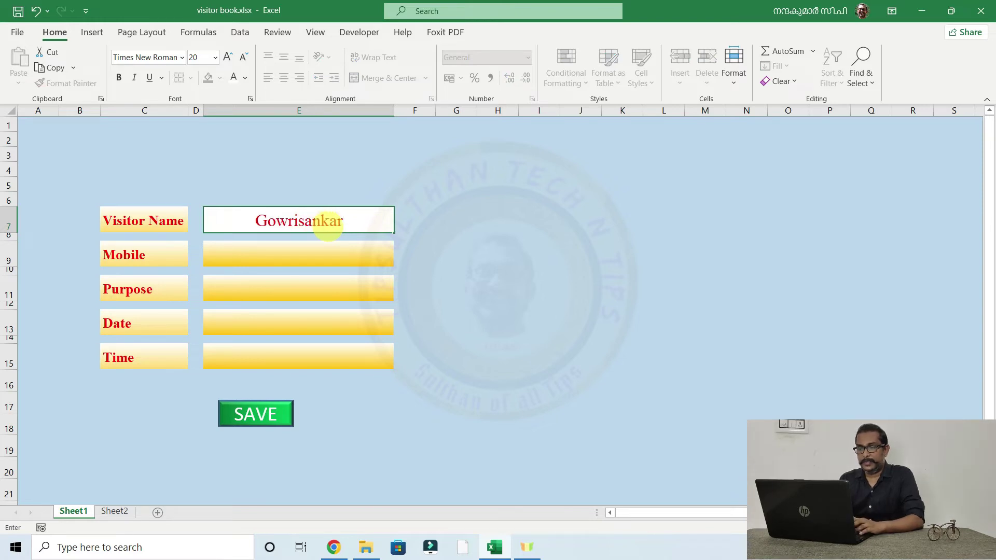
key(Return)
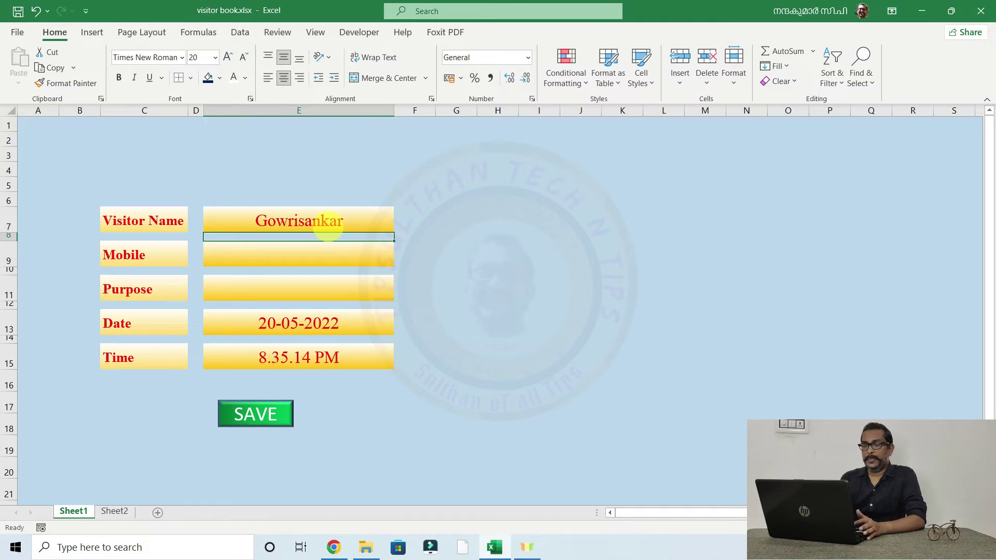
click(327, 223)
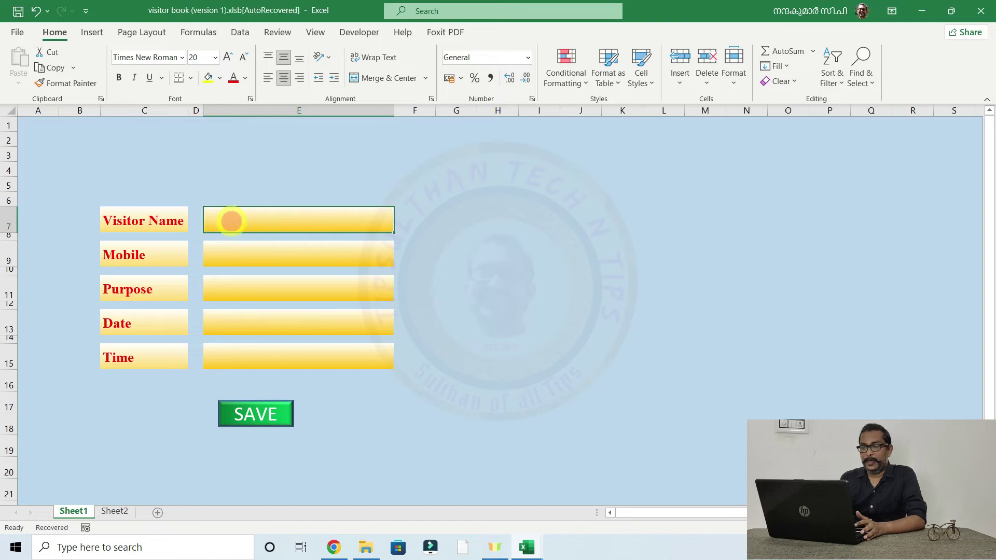
text(Nandakumar)
click(231, 255)
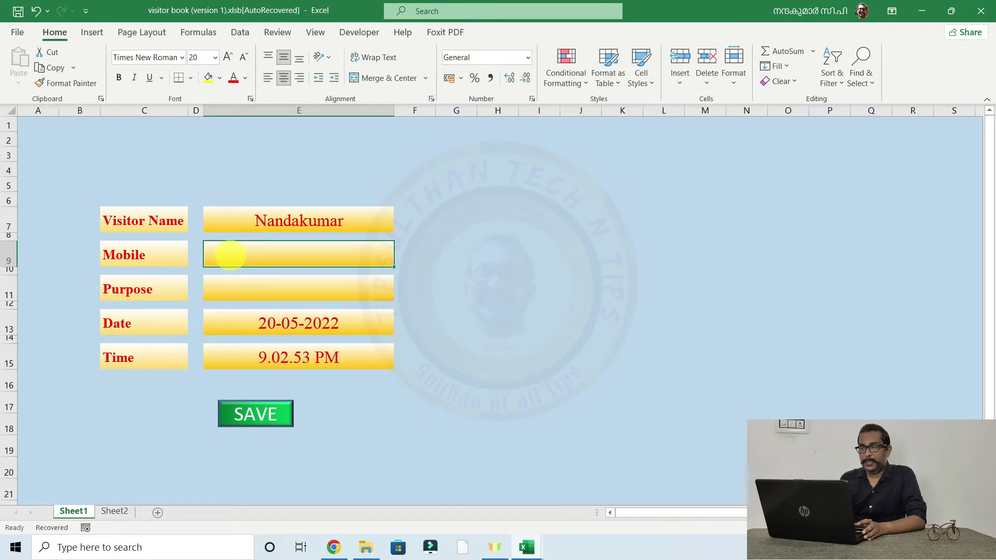
text(98****)
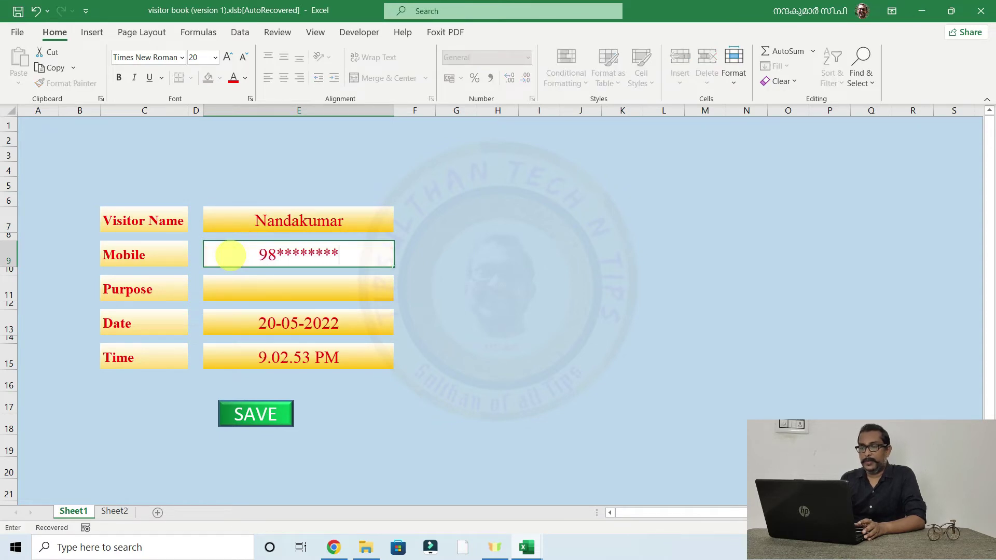
click(261, 290)
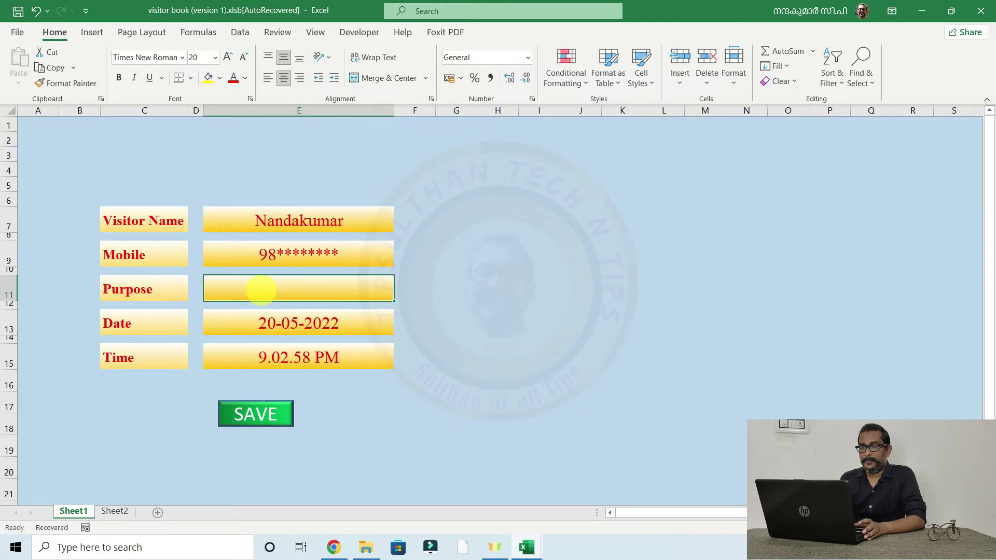
text(Inspection)
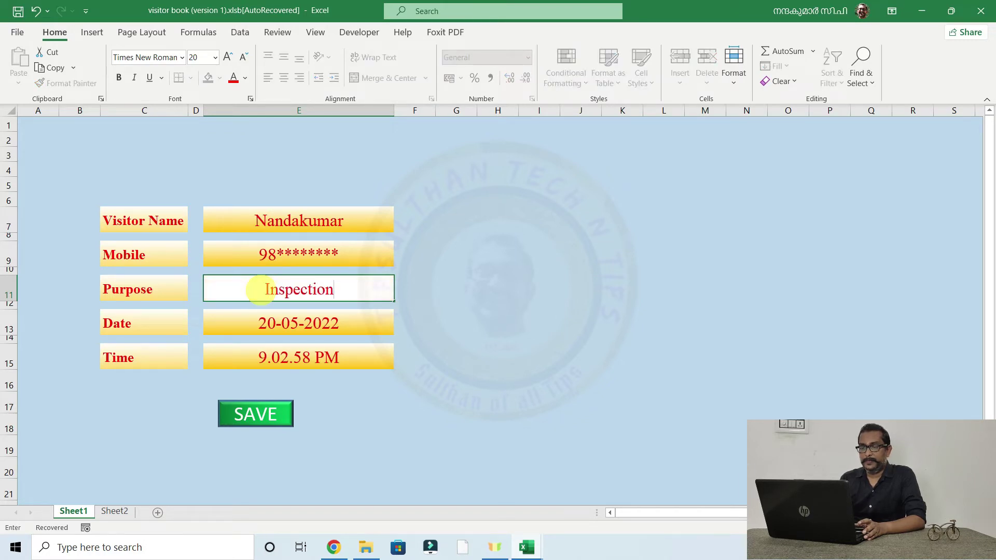
click(452, 425)
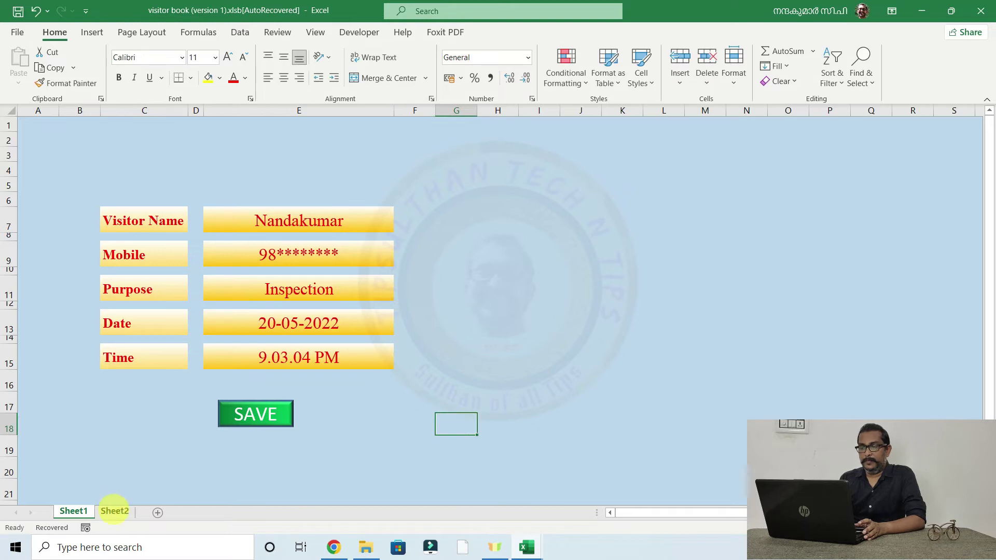
Check Sheet2, then start recording a macro named Button from Sheet1's Developer tab
click(115, 511)
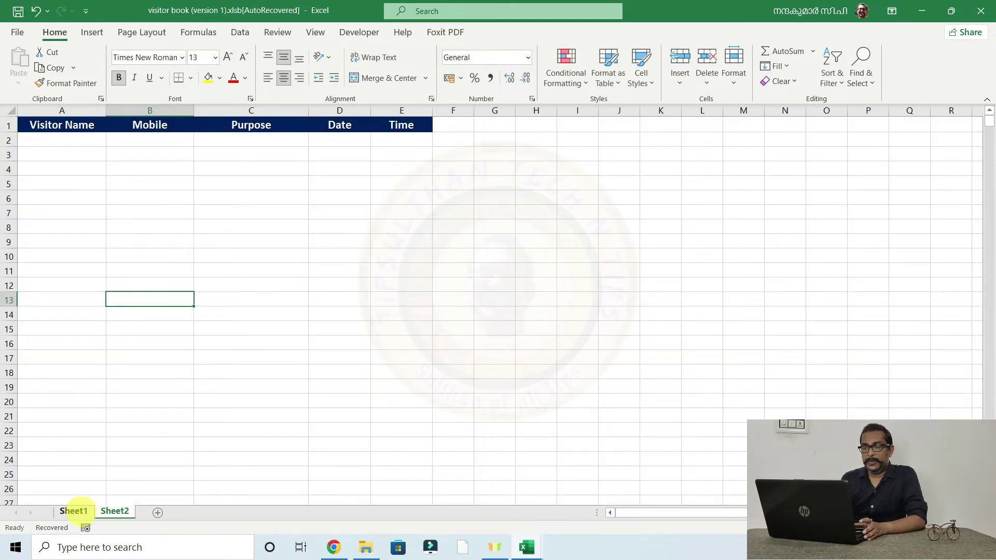
click(74, 511)
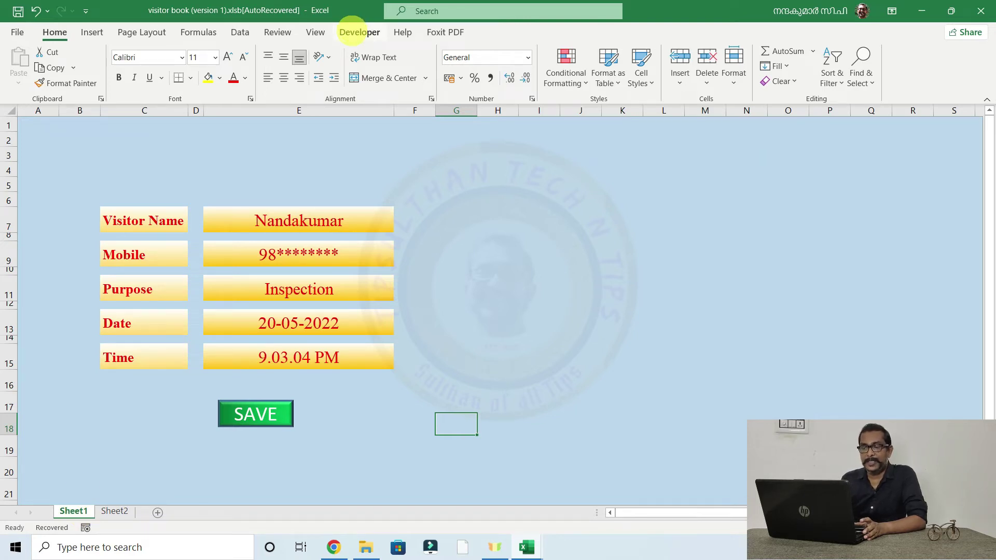
click(352, 31)
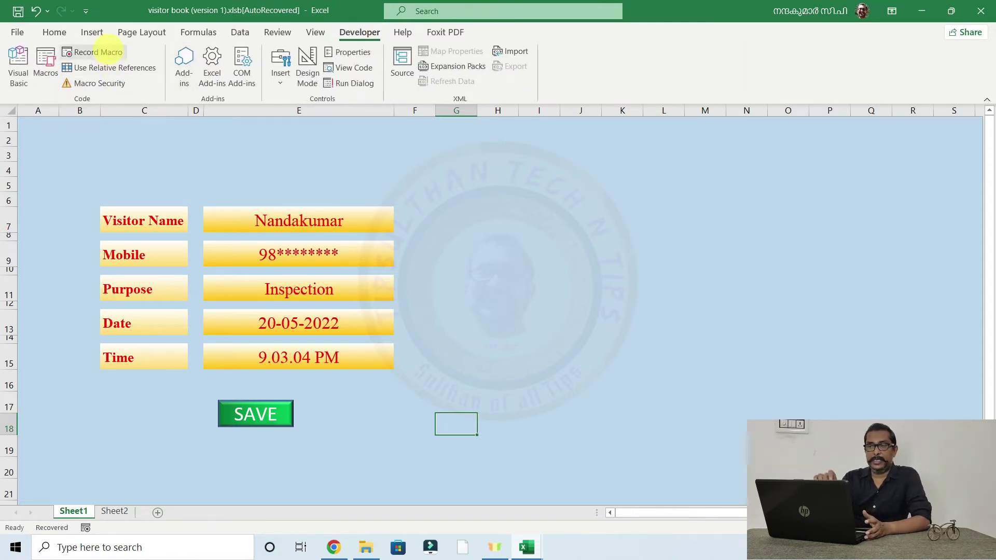
click(108, 51)
text(Button)
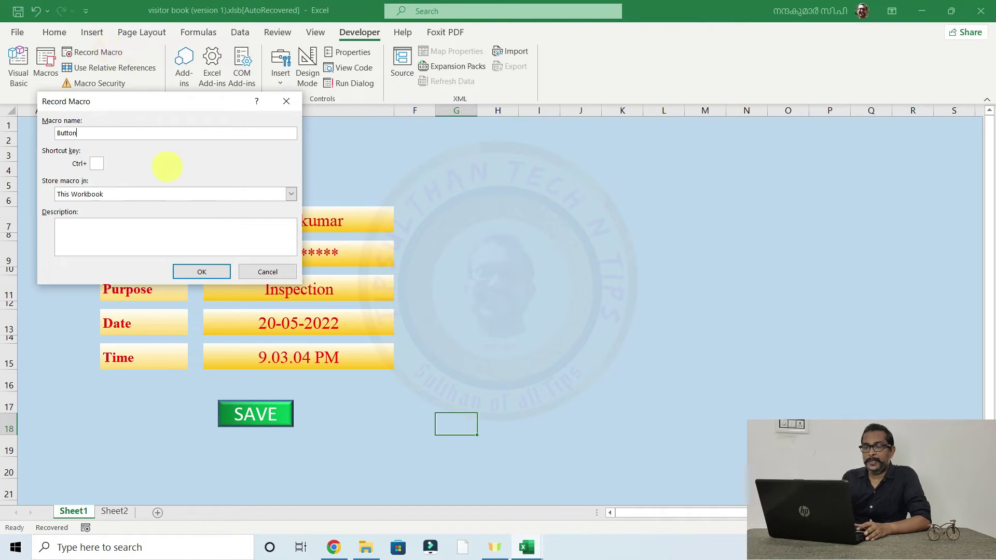
click(200, 271)
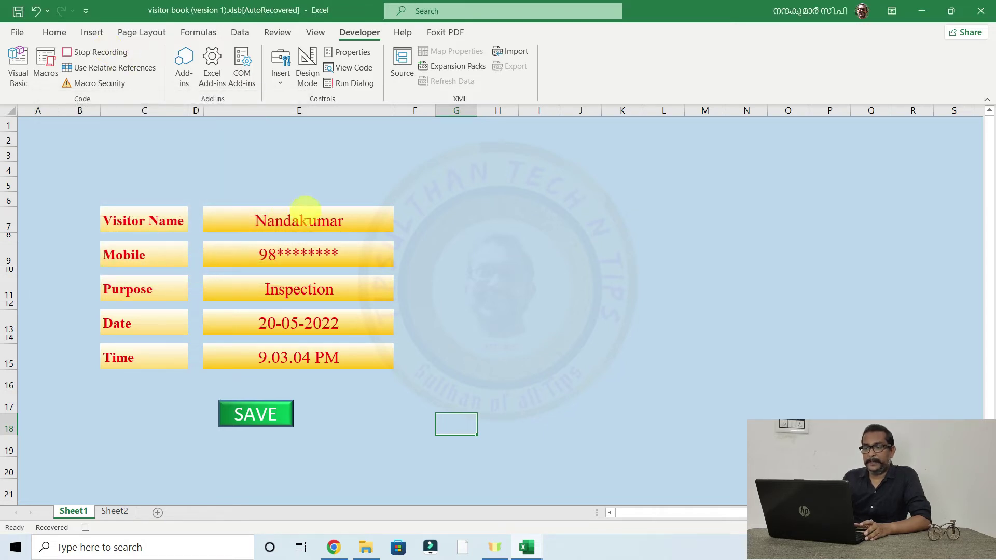
Copy the five form entries E7, E9, E11, E13 and E15
click(305, 213)
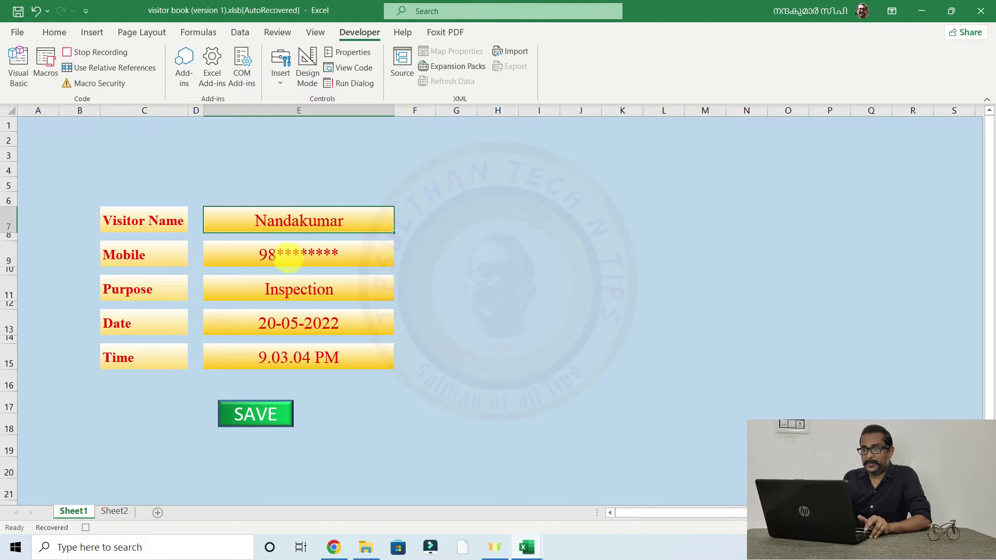
ctrl+click(289, 256)
ctrl+click(279, 289)
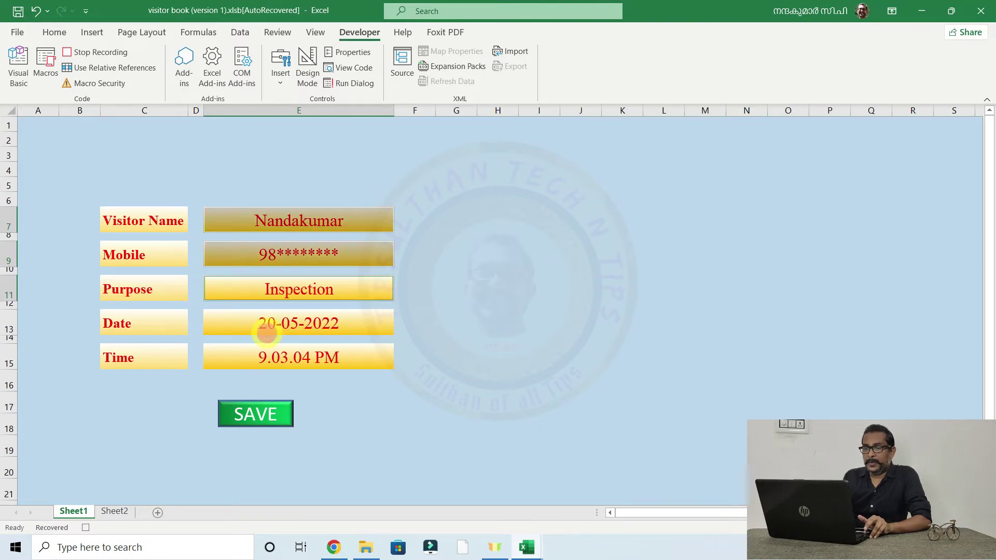
ctrl+click(266, 332)
ctrl+click(266, 353)
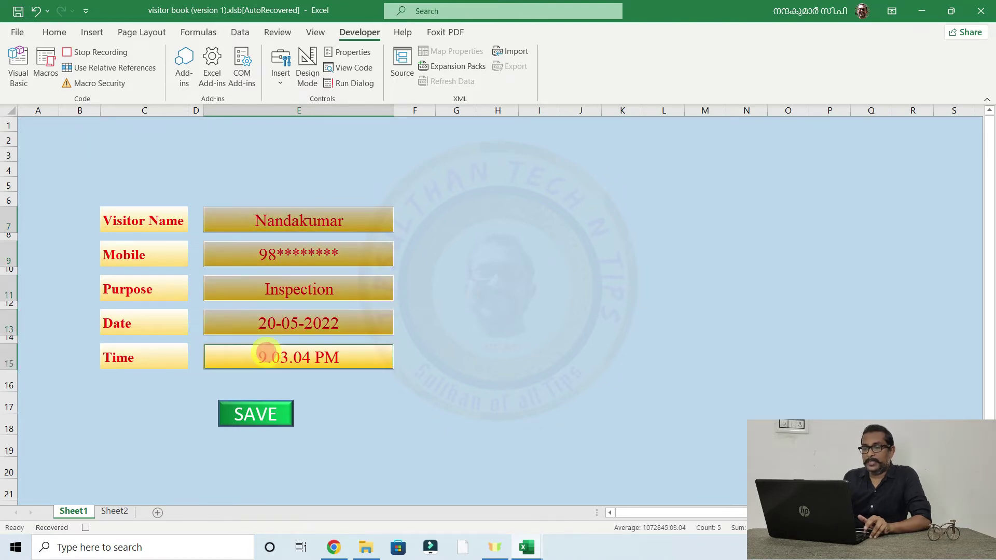
key(ctrl+c)
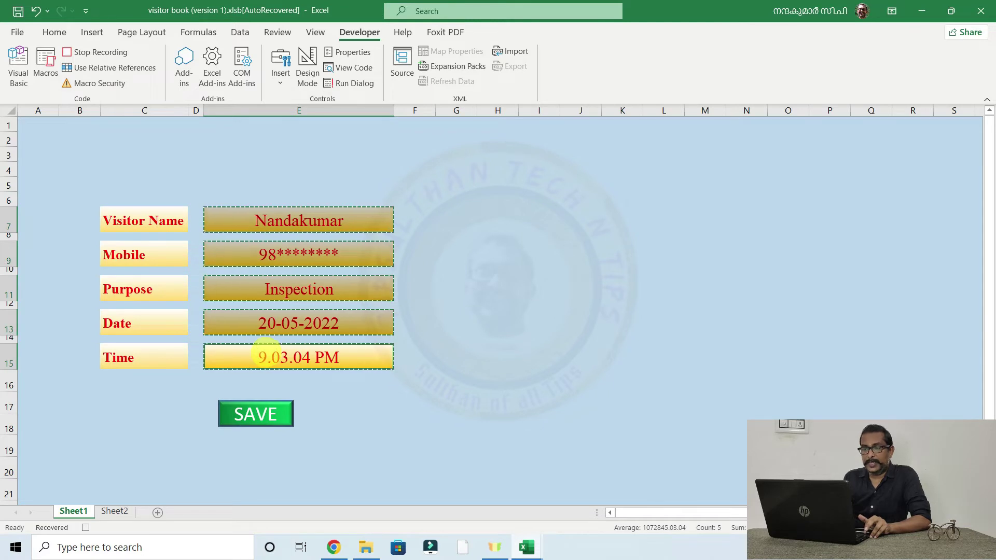
On Sheet2, turn on relative references and move to the first empty row, A2
click(112, 512)
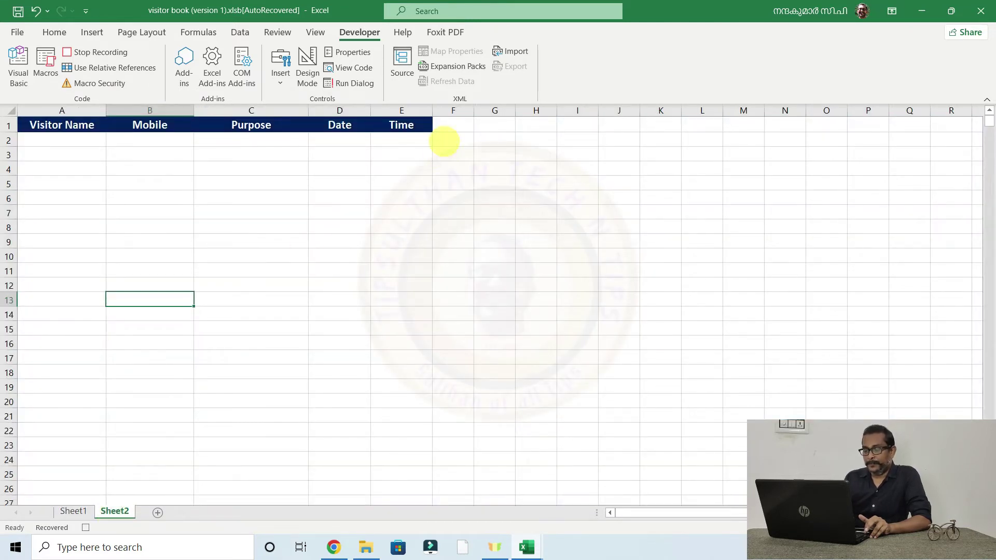
click(451, 125)
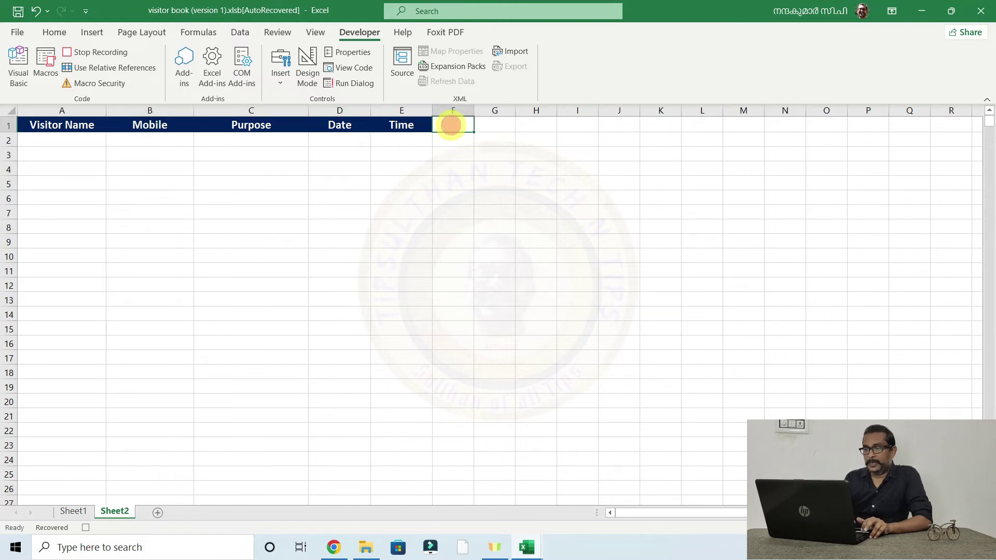
key(ctrl+Down)
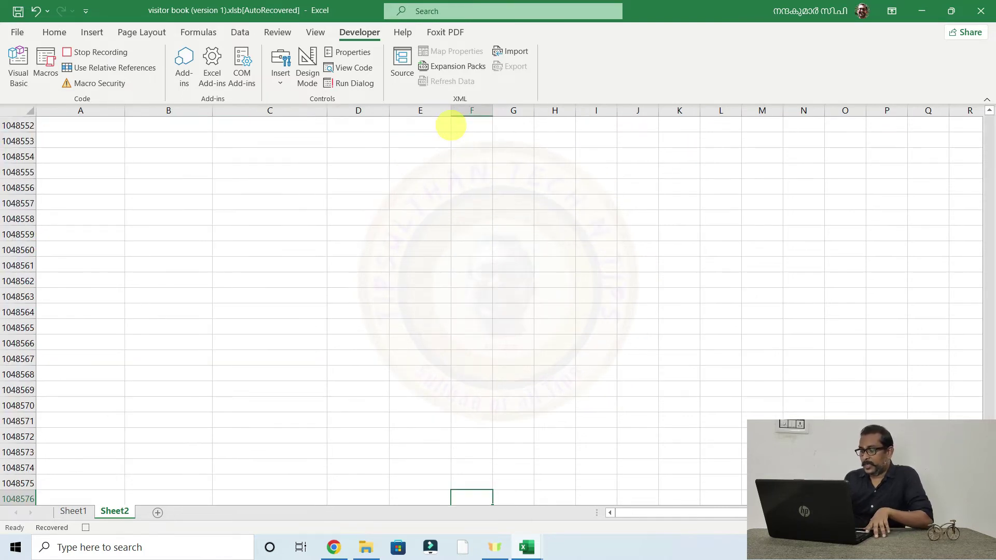
key(ctrl+Left)
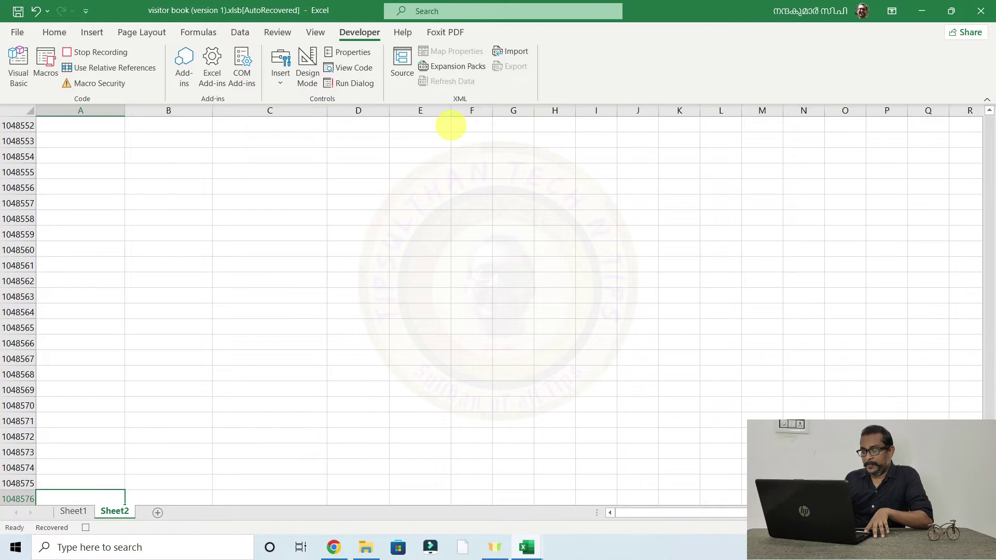
key(ctrl+Up)
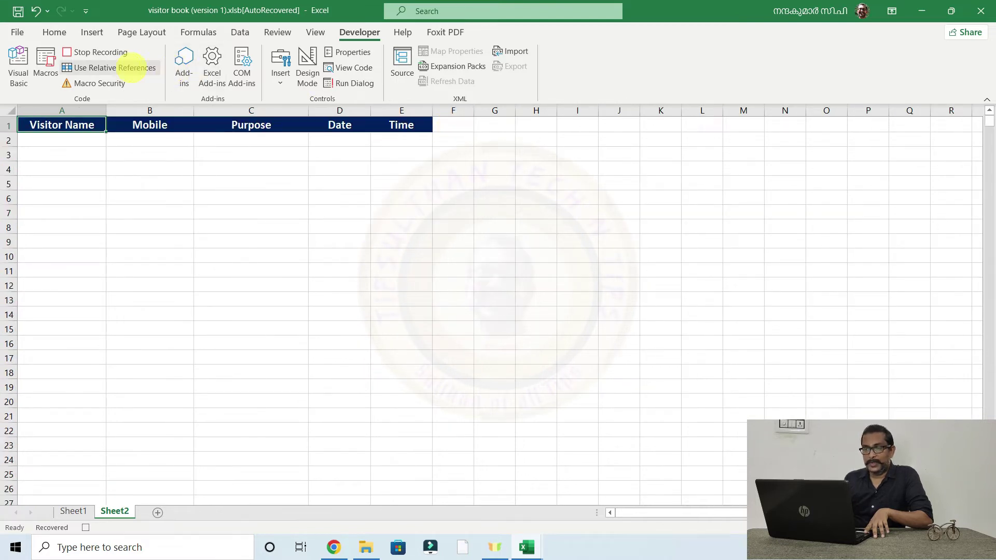
click(127, 67)
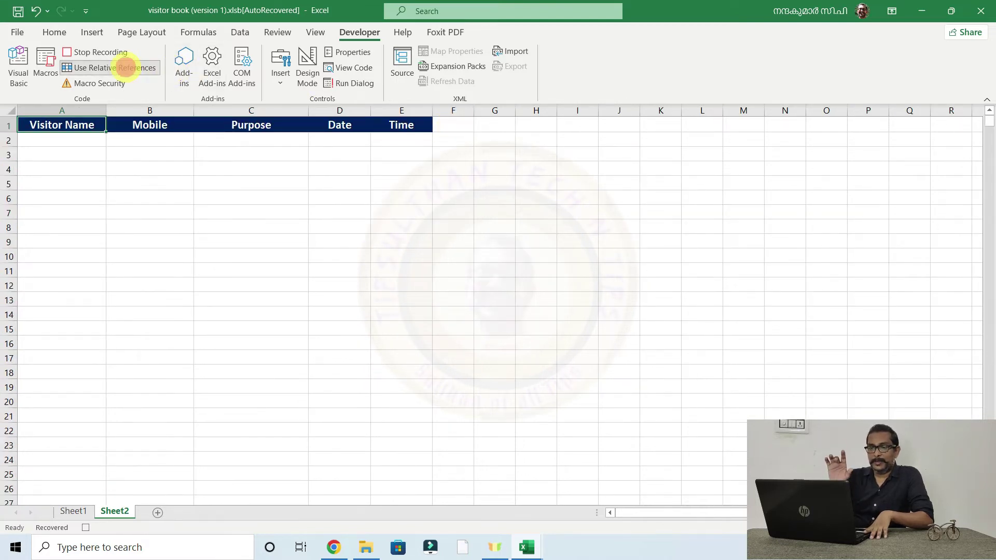
key(Down)
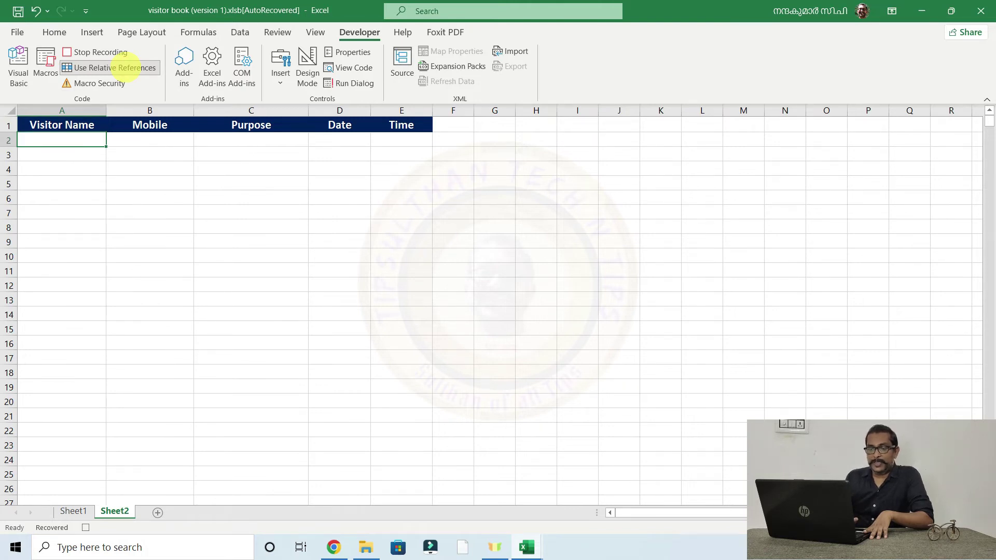
Paste Special the entries into A2 as transposed values
key(ctrl+alt+v)
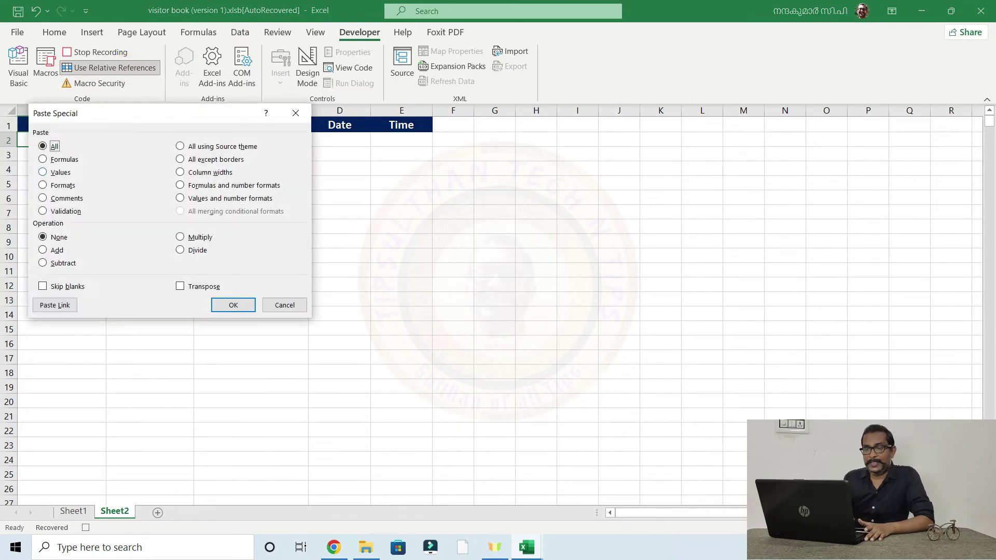
click(43, 172)
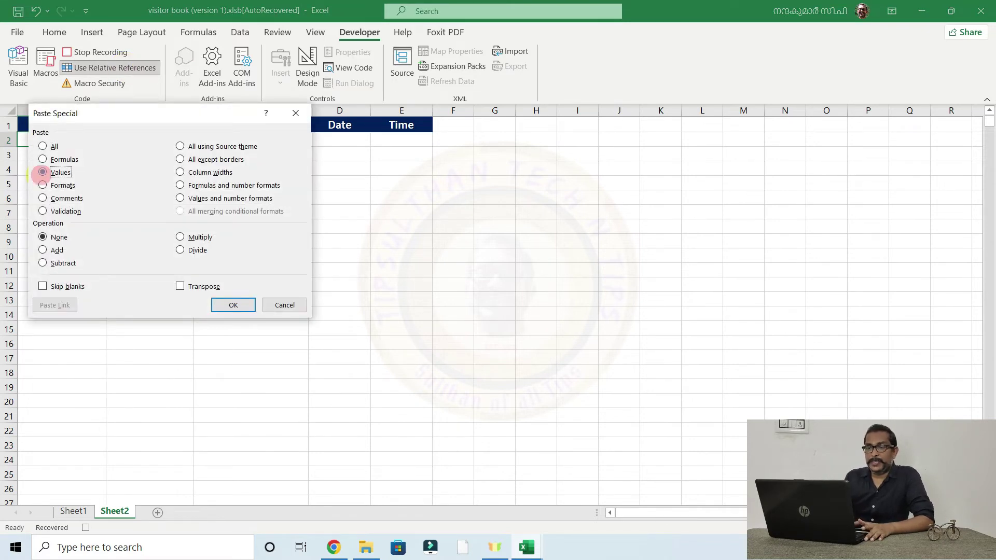
click(182, 286)
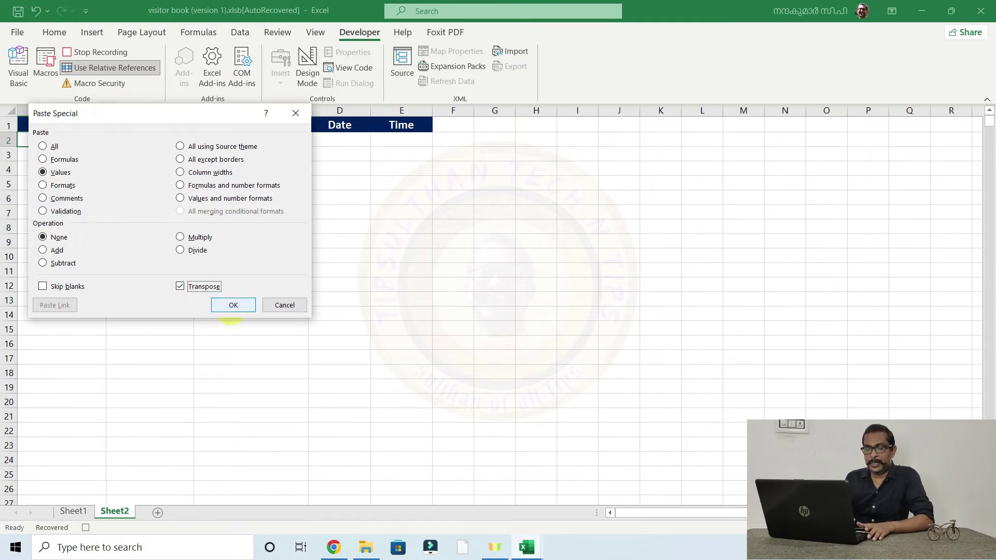
click(232, 307)
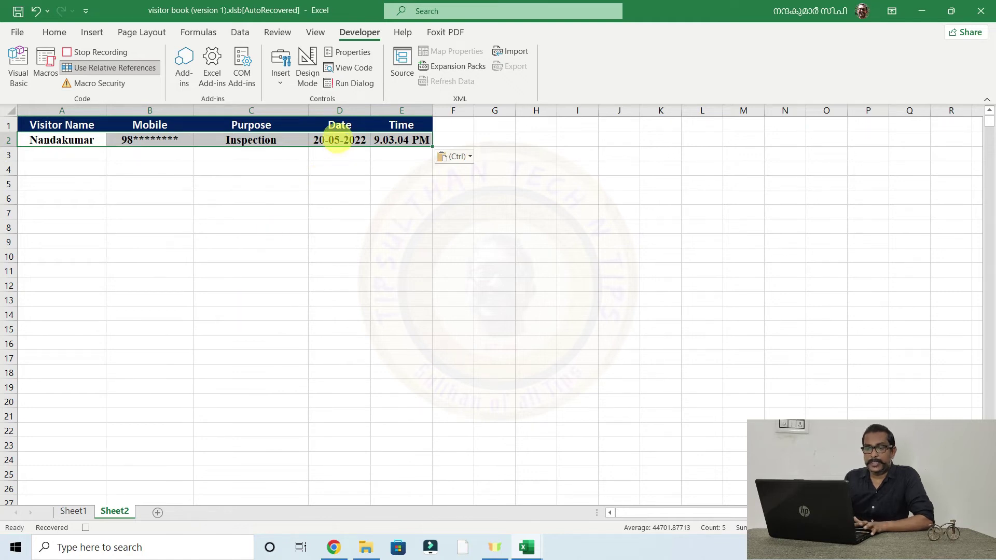
Format the logged date in D2 as a Short Date
click(337, 139)
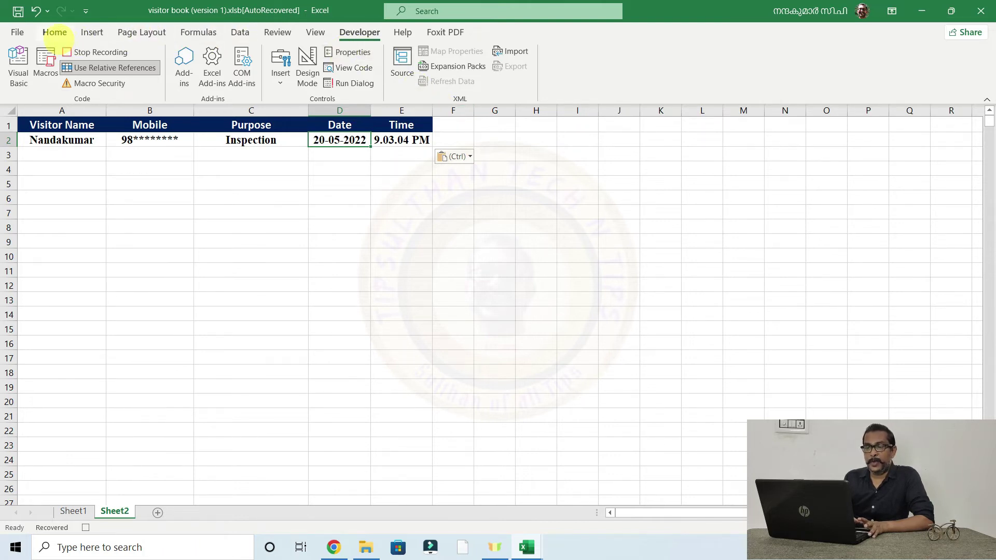
click(56, 33)
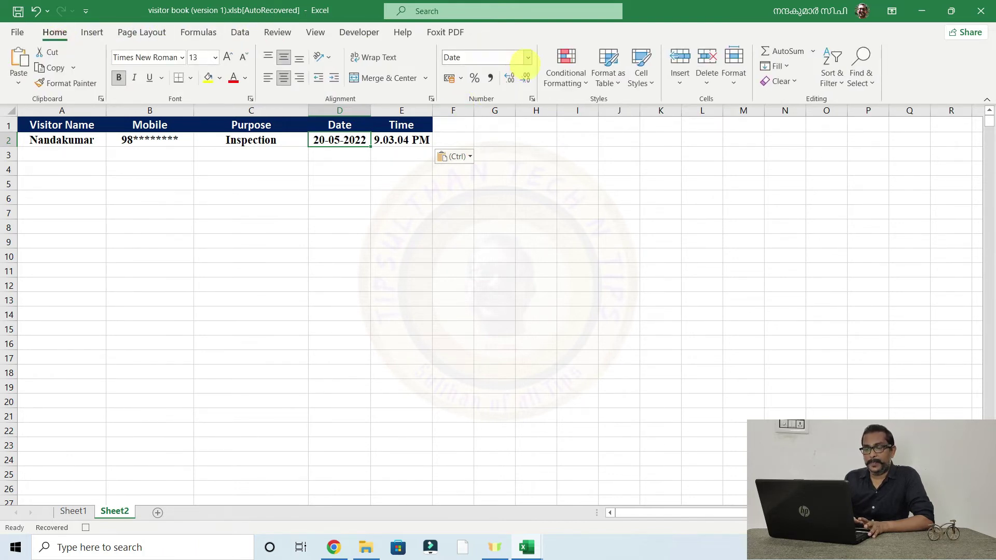
click(527, 59)
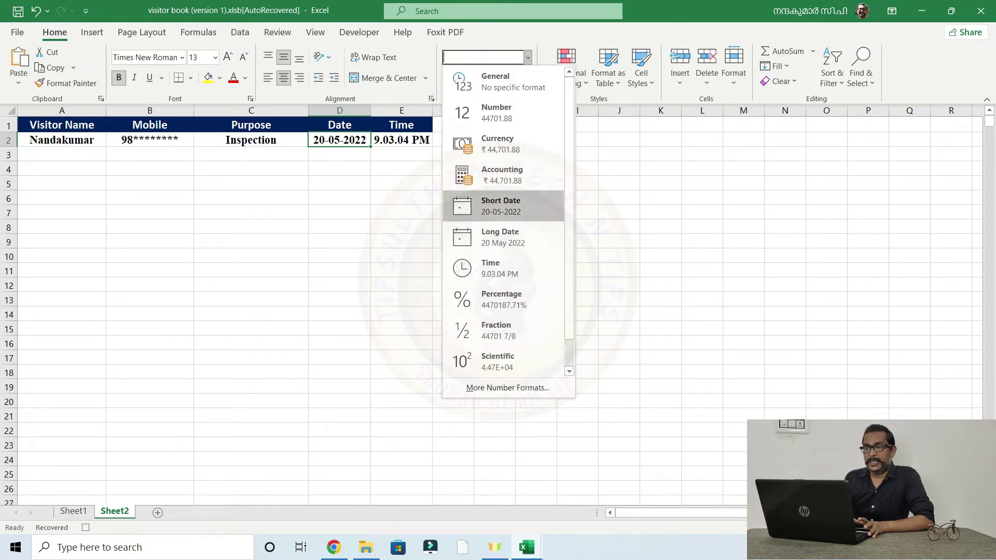
click(483, 211)
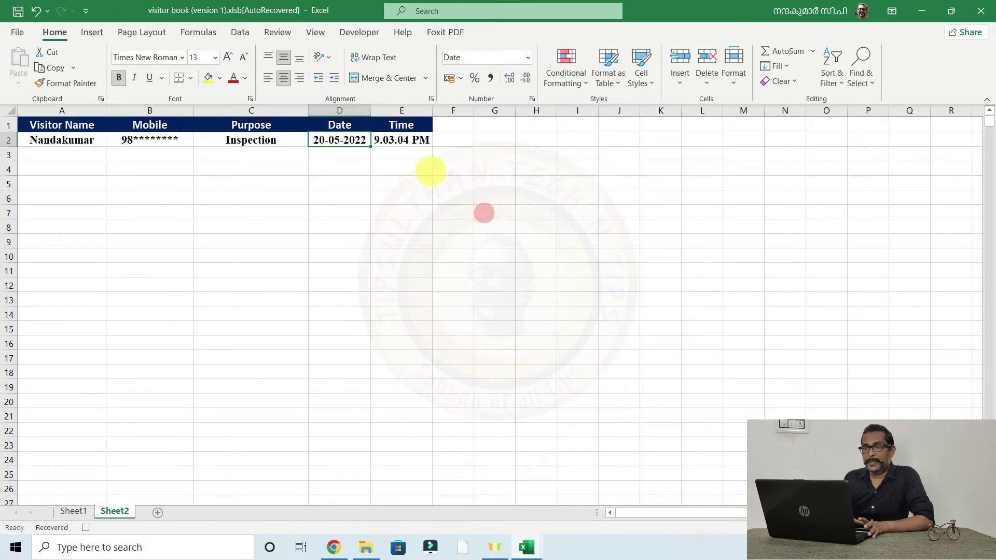
Give E2 the 01.30.55 PM time format and autofit column E
click(395, 140)
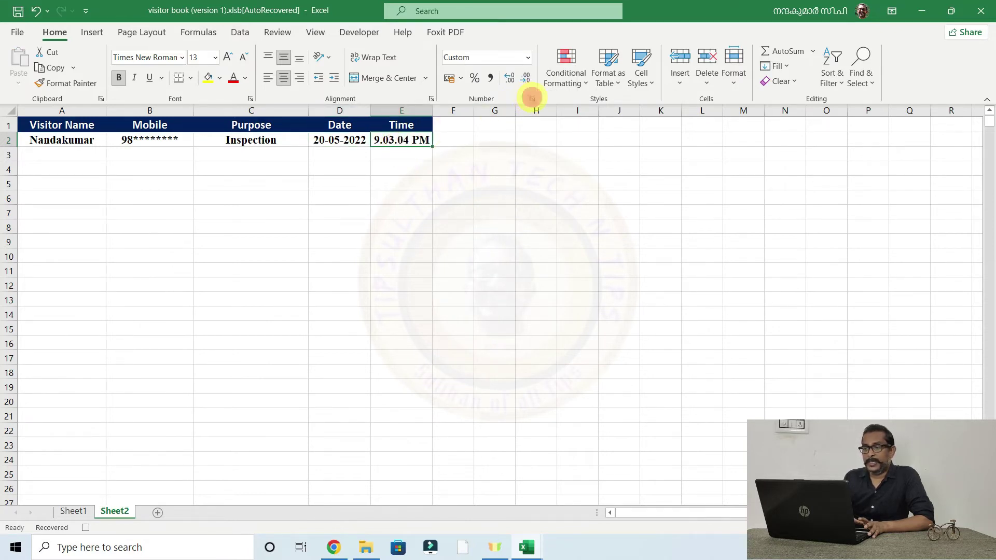
click(531, 98)
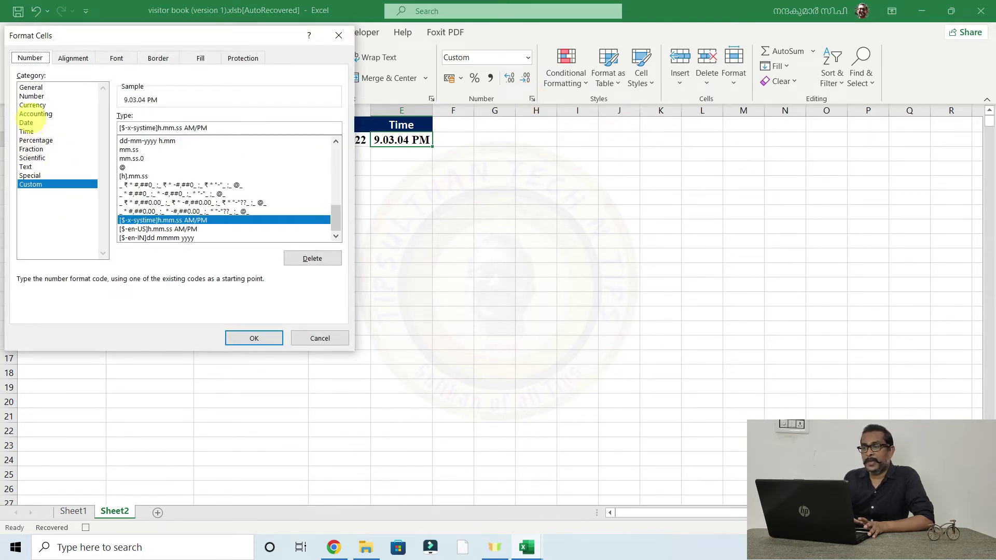
click(26, 131)
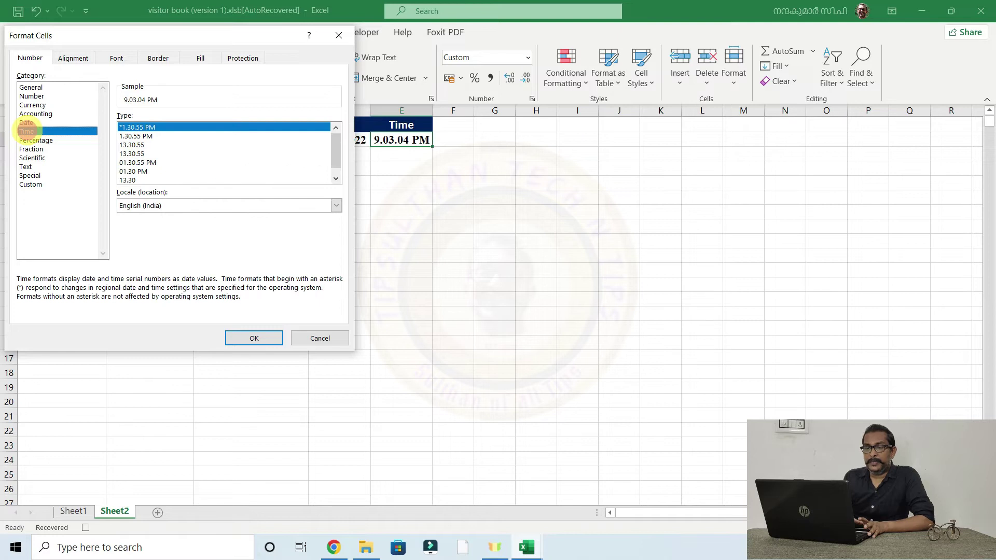
click(138, 162)
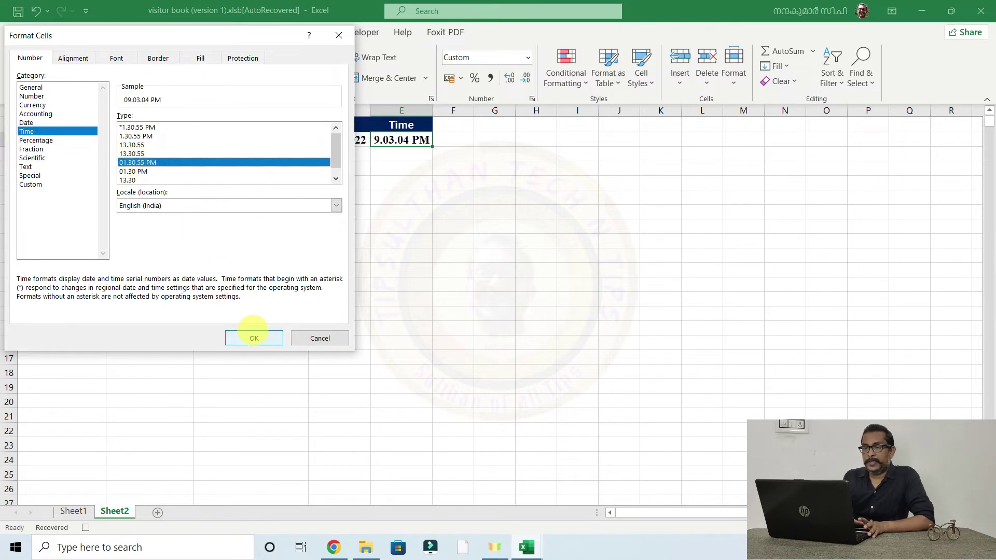
click(254, 338)
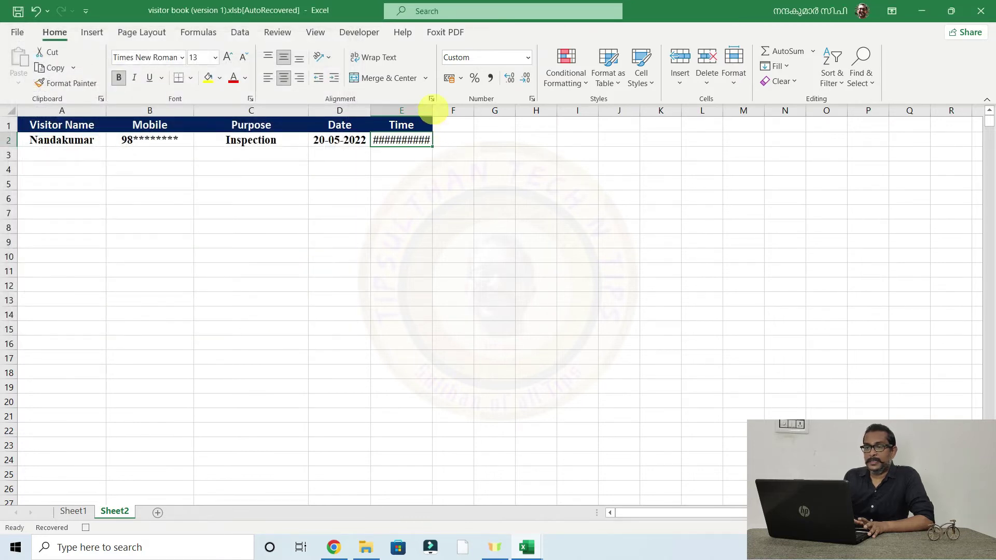
double_click(433, 110)
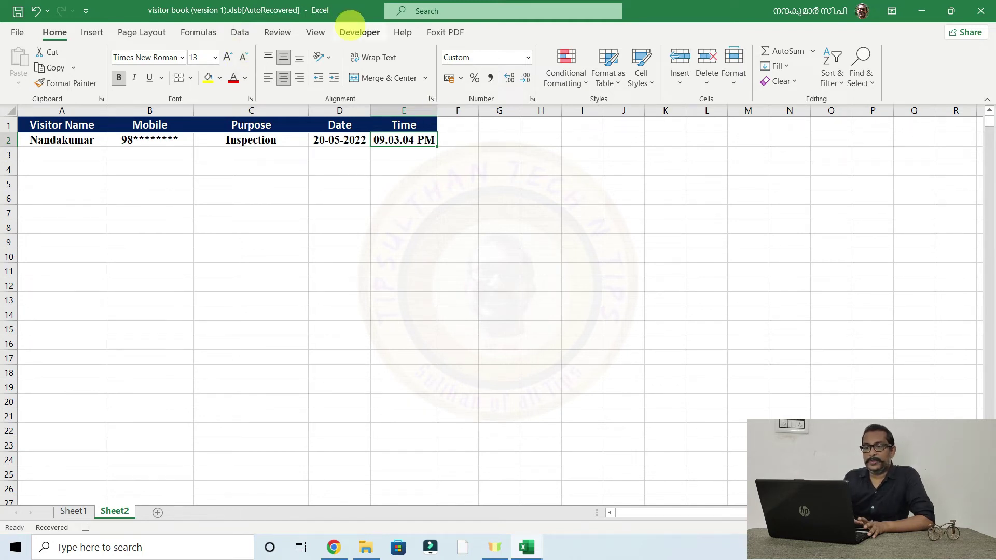
Apply All Borders to row A2:E2 on Sheet2 and return to the Sheet1 form
click(358, 32)
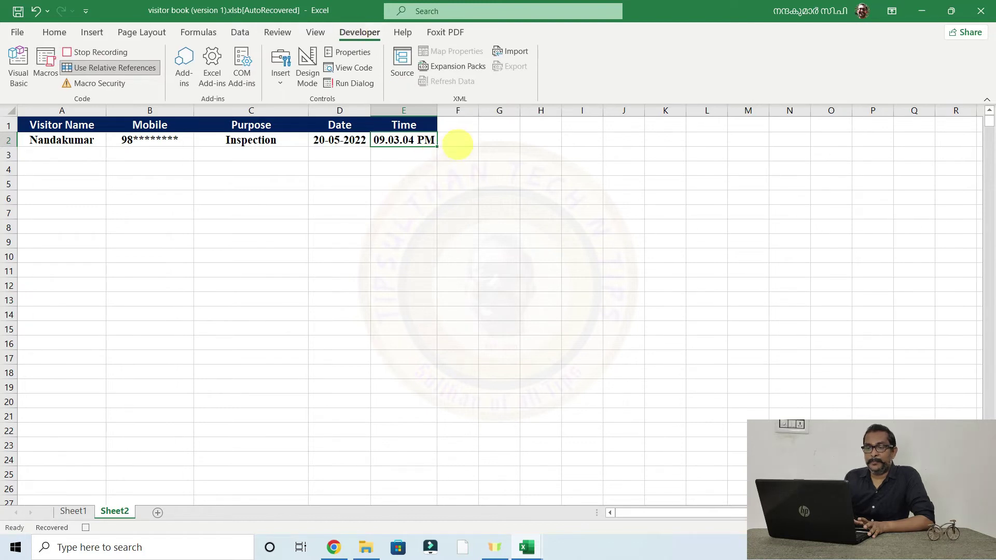
click(458, 144)
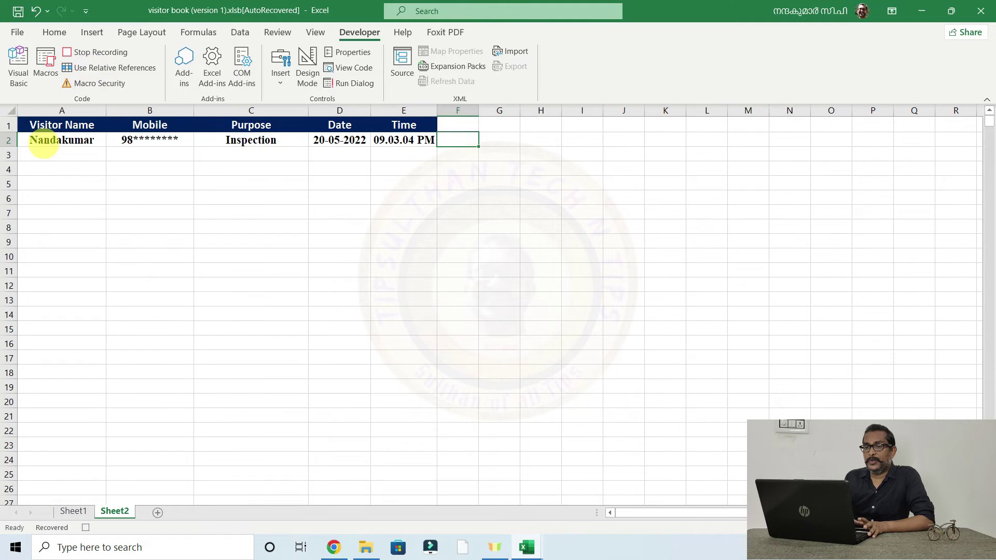
click(43, 140)
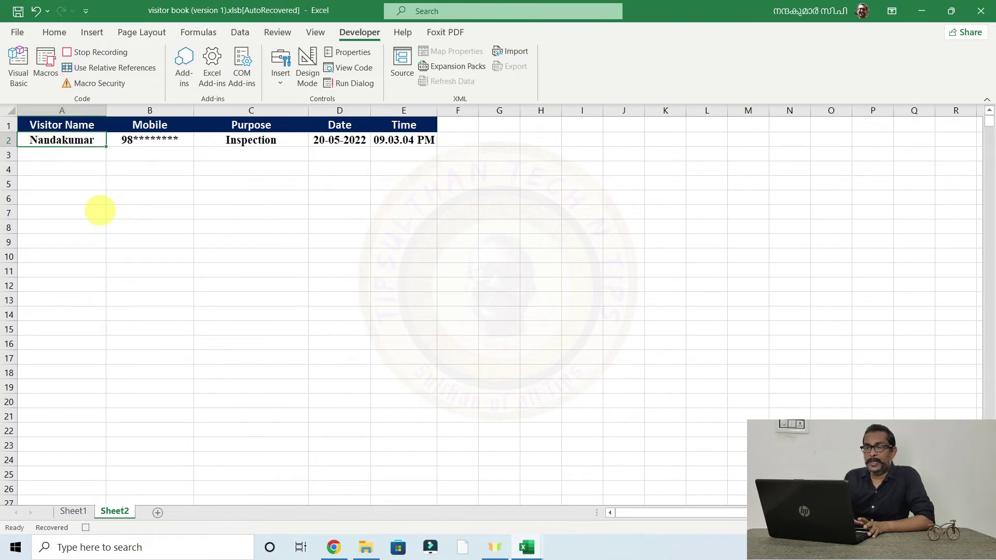
key(shift+Right)
key(shift+Right)
key(shift+Right)
key(shift+Right)
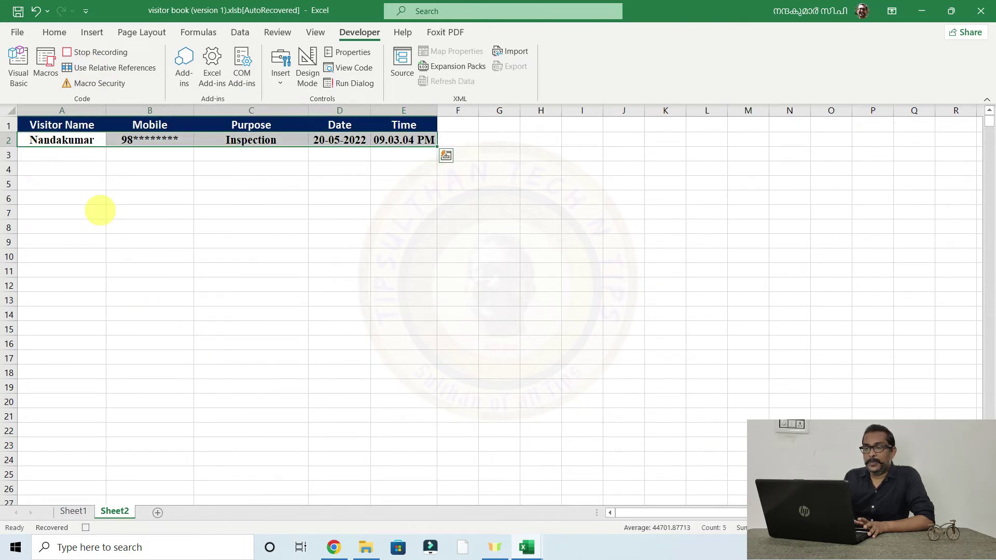
click(52, 32)
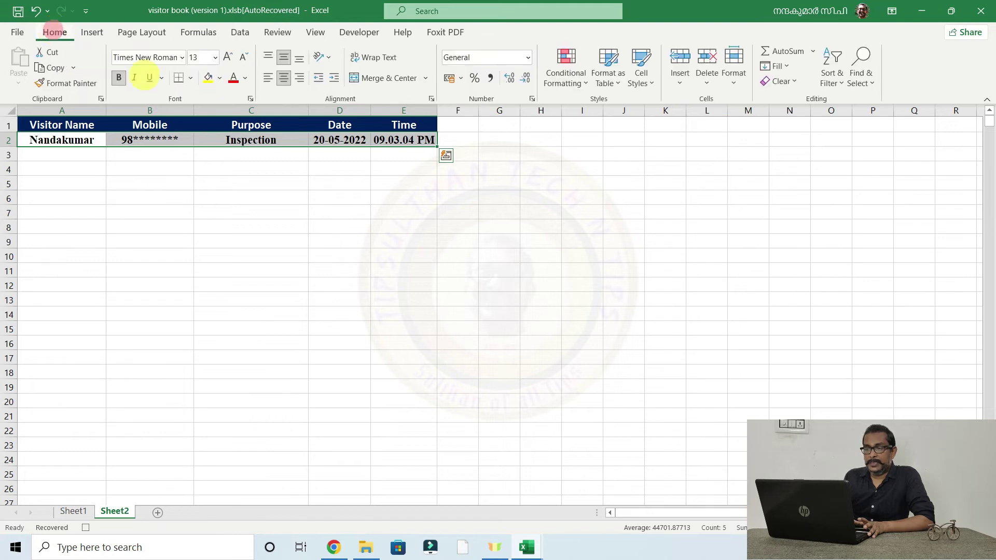
click(191, 78)
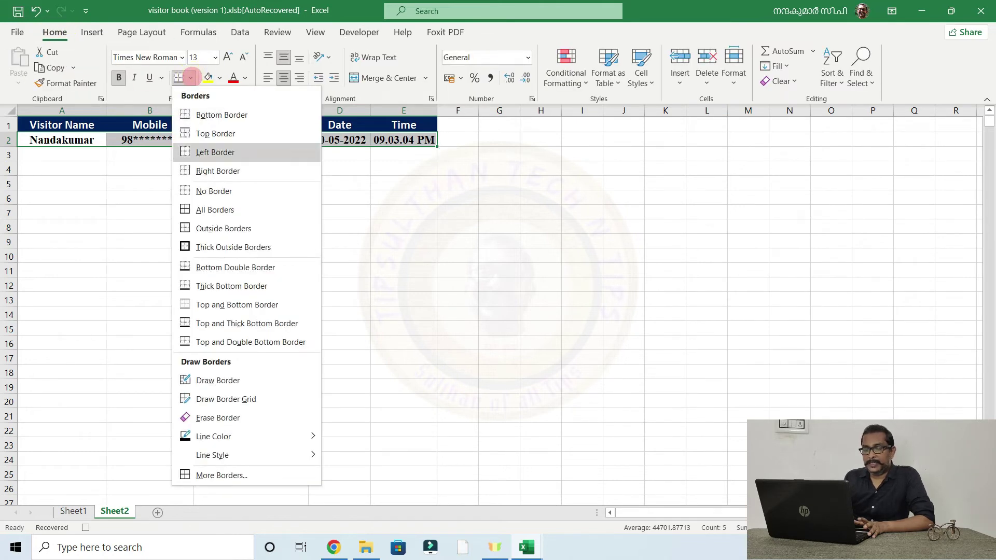
click(200, 209)
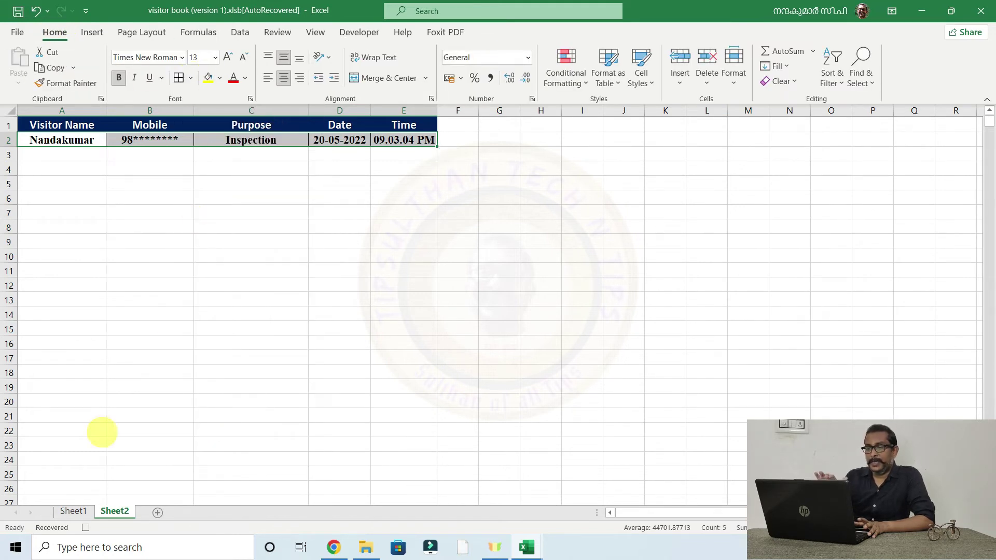
click(467, 139)
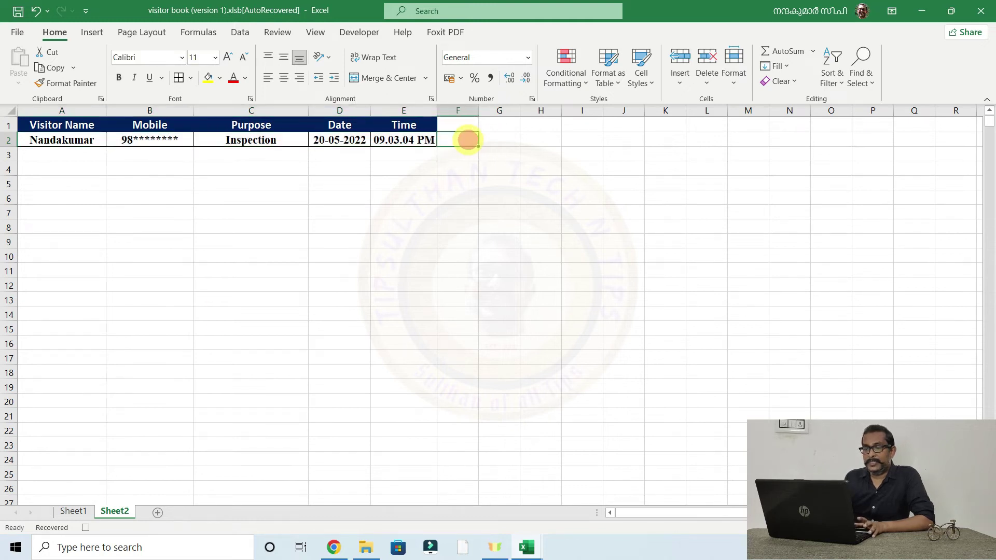
click(73, 511)
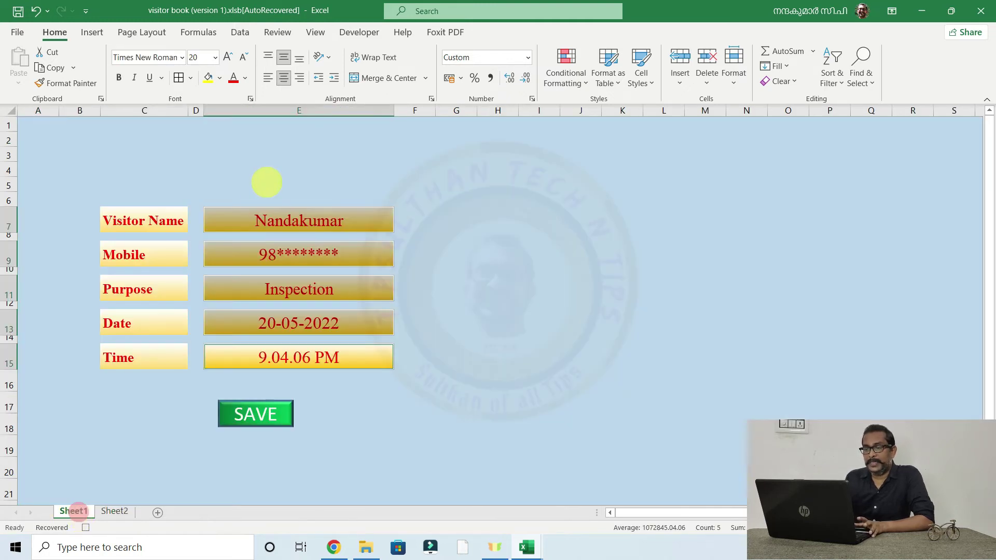
Clear the Visitor Name, Mobile and Purpose cells on the Sheet1 form
click(267, 222)
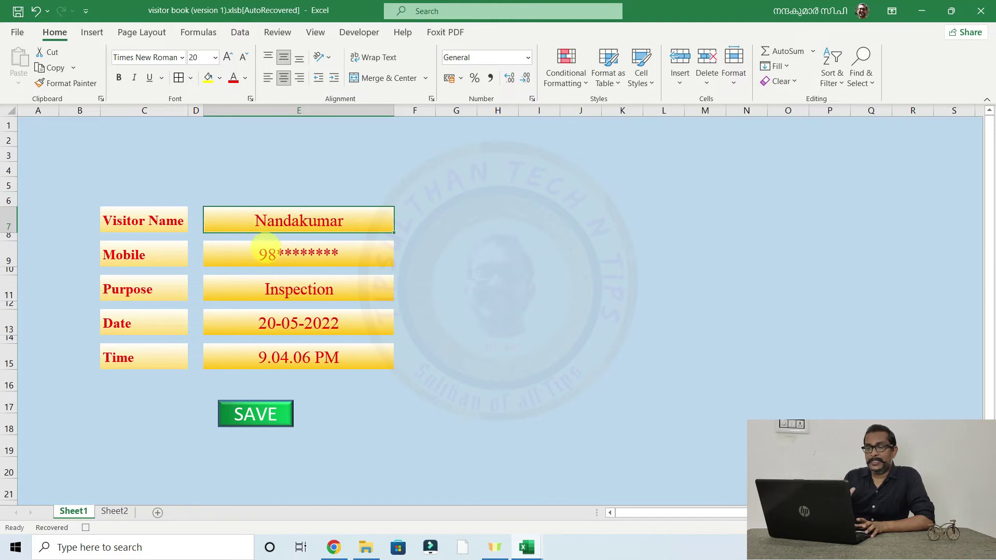
click(267, 254)
click(268, 290)
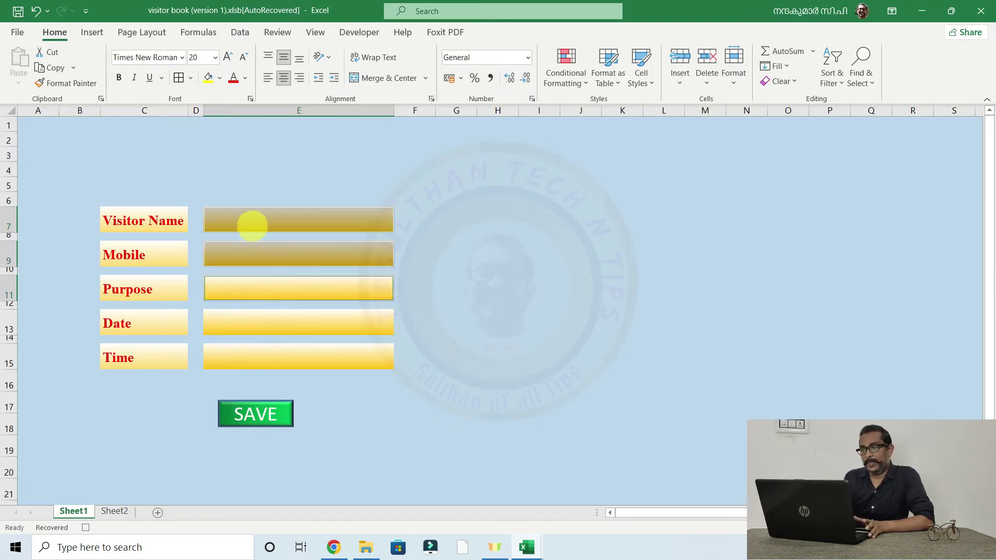
click(252, 225)
Stop recording the SAVE macro and confirm the entry is logged on Sheet2
click(359, 33)
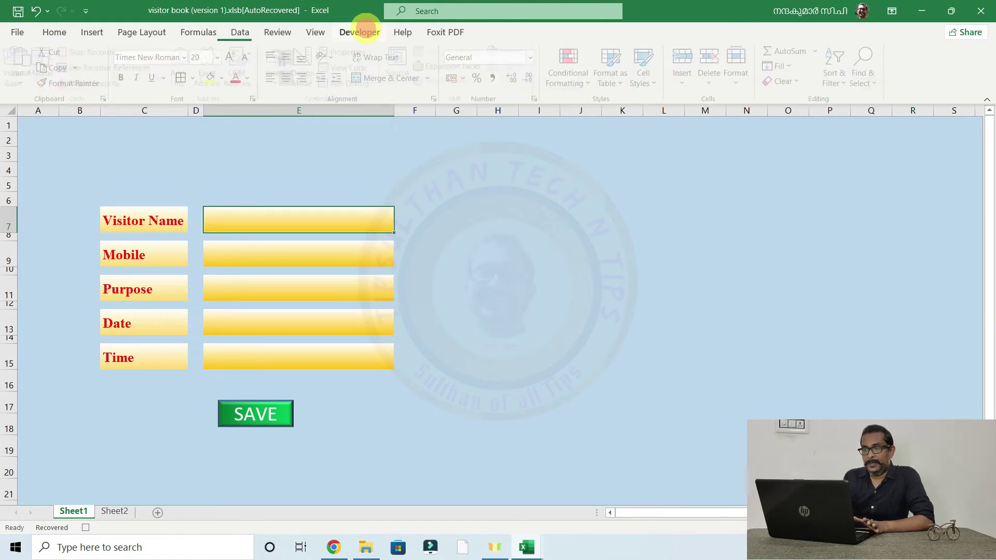
click(100, 52)
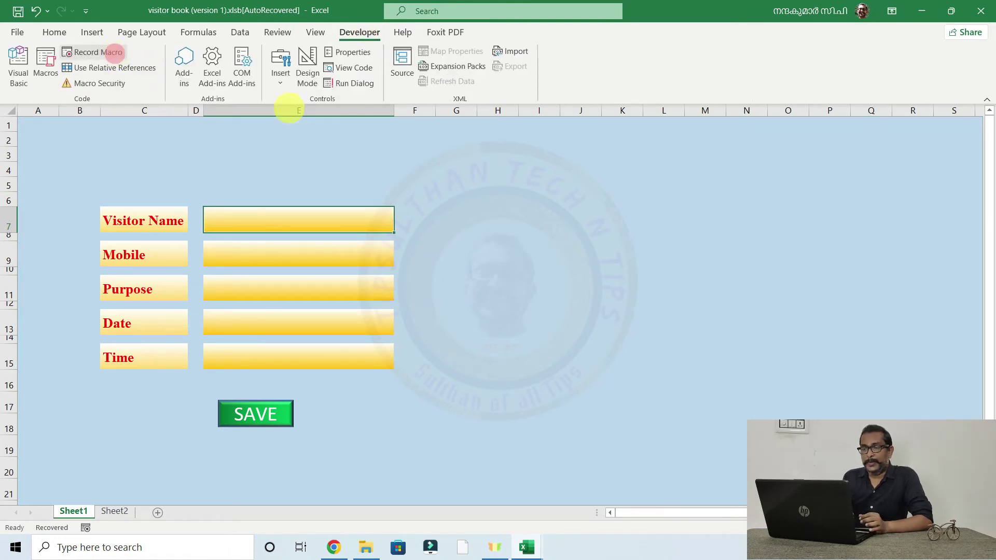
click(418, 172)
click(115, 511)
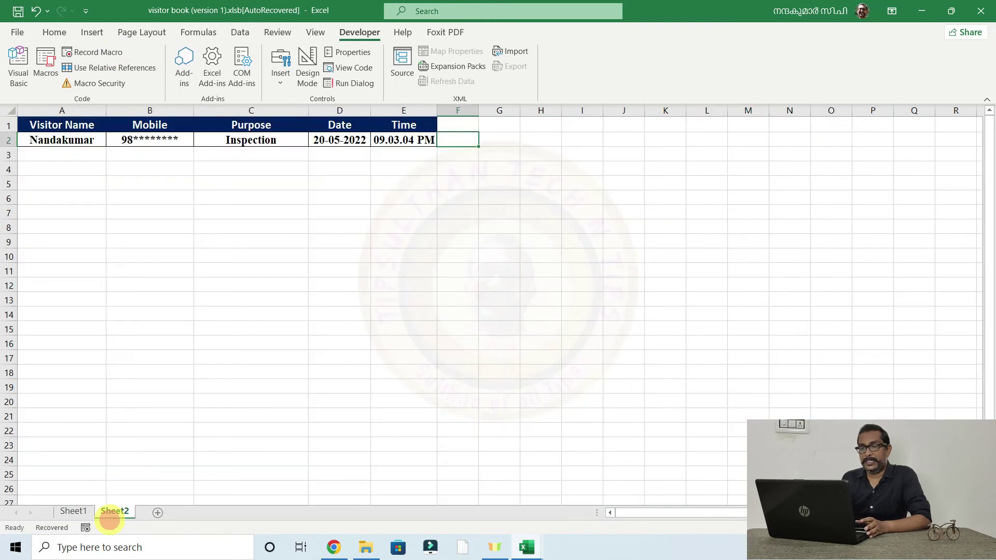
click(74, 511)
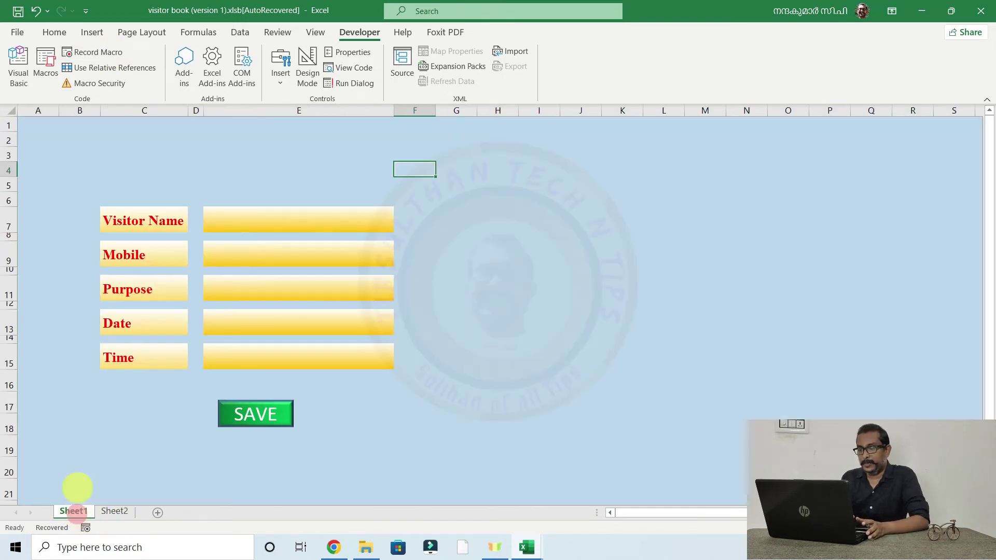
click(260, 227)
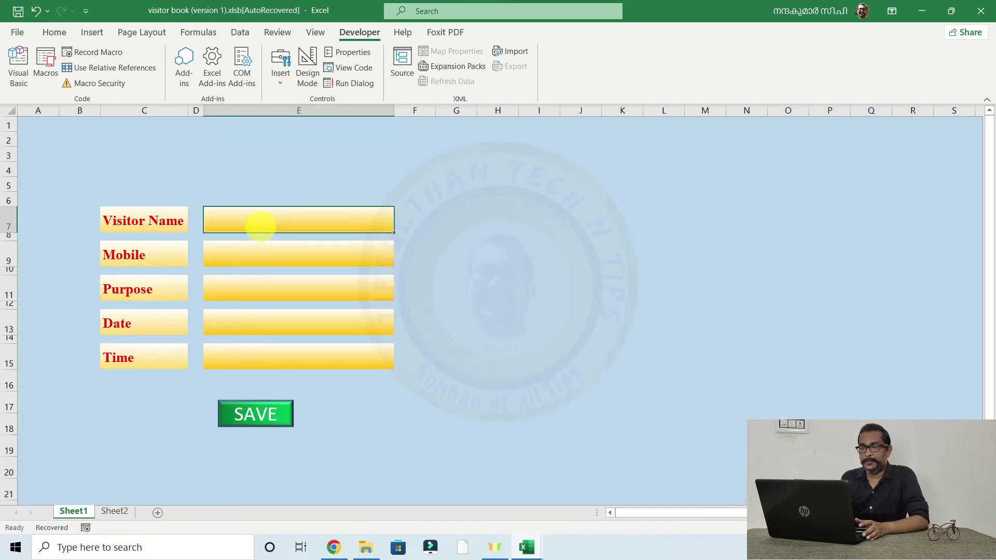
Enter a second visitor's name, mobile number and purpose 'interview' on the form
text(Gowrisan kar)
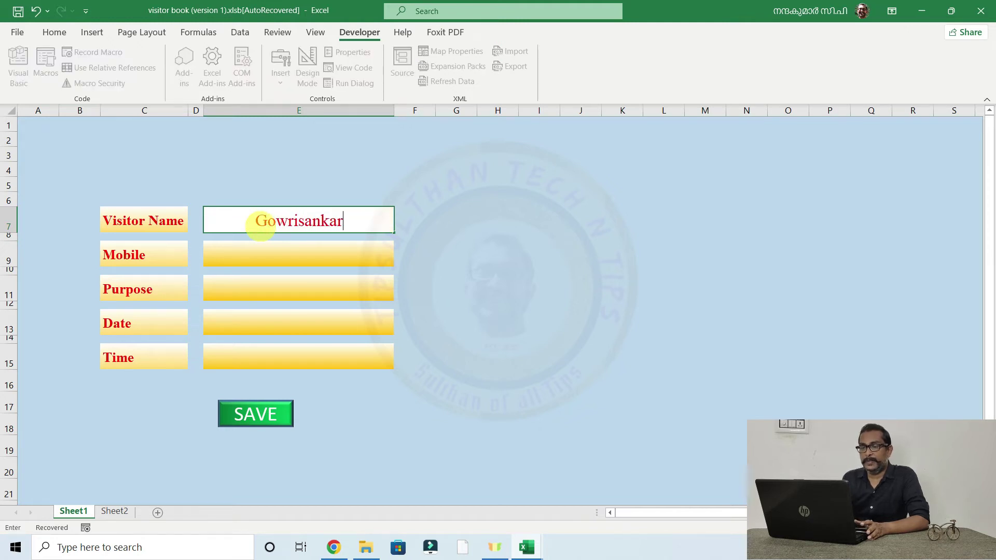
click(267, 254)
text(7)
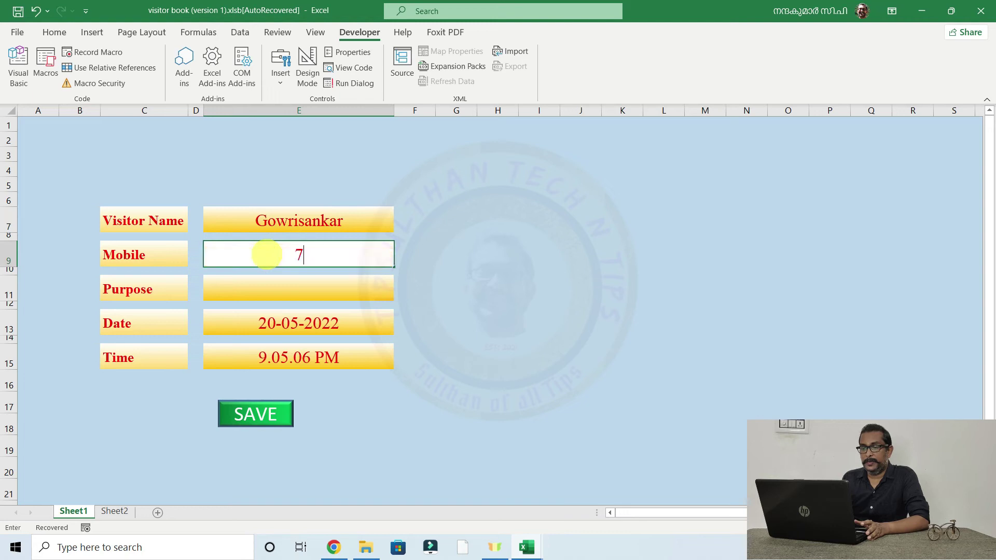
text(9********)
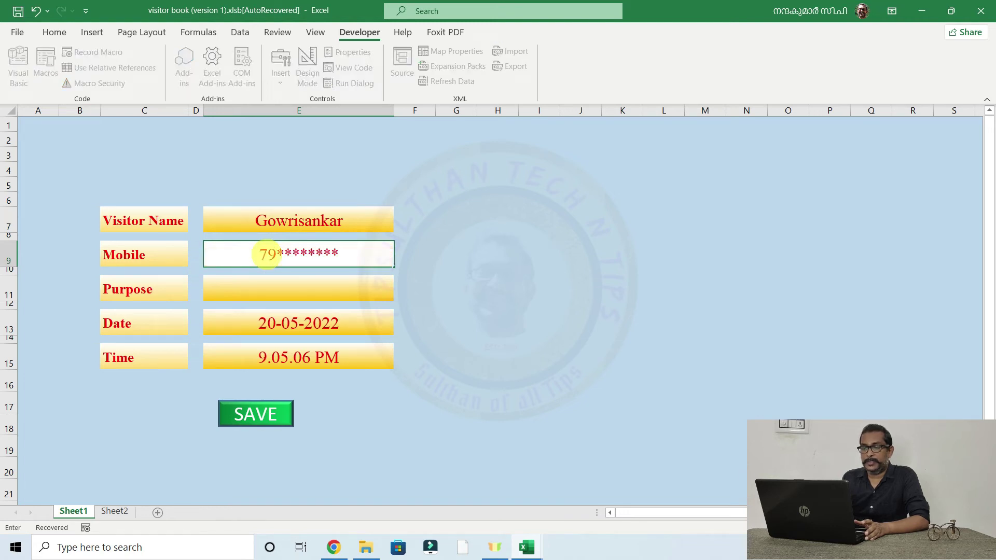
click(268, 285)
text(in)
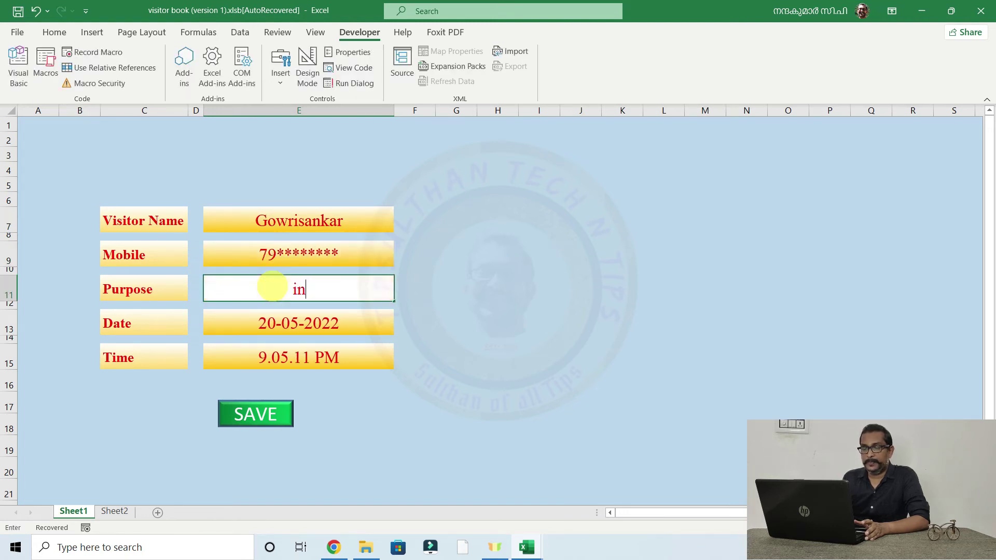
text(terview)
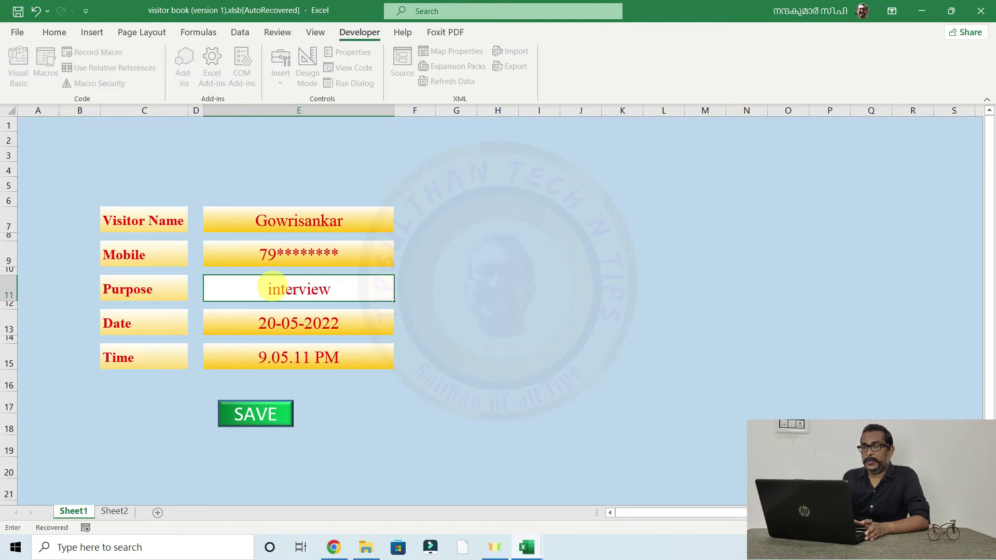
click(396, 405)
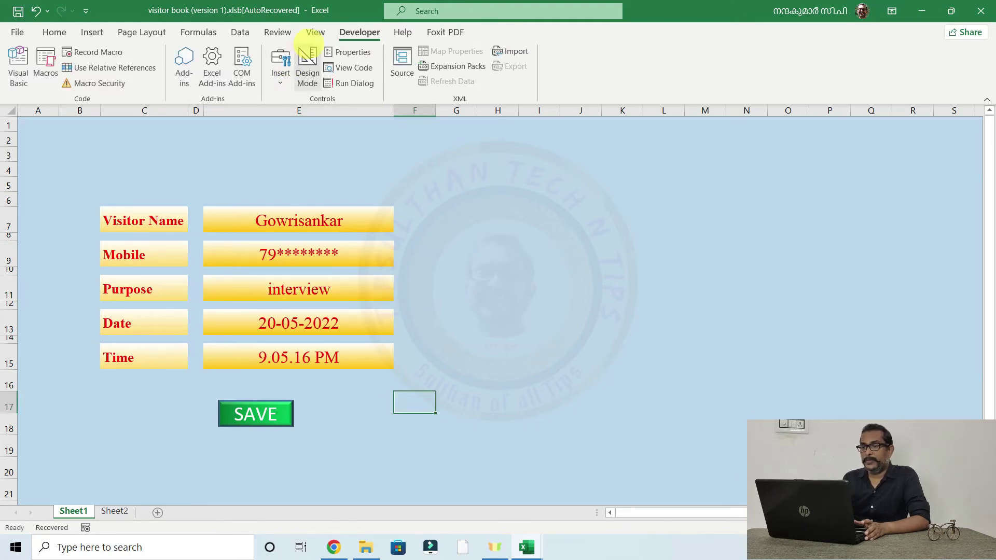
Run the Button macro from View Macros and check the new row 3 on Sheet2
click(315, 32)
click(664, 78)
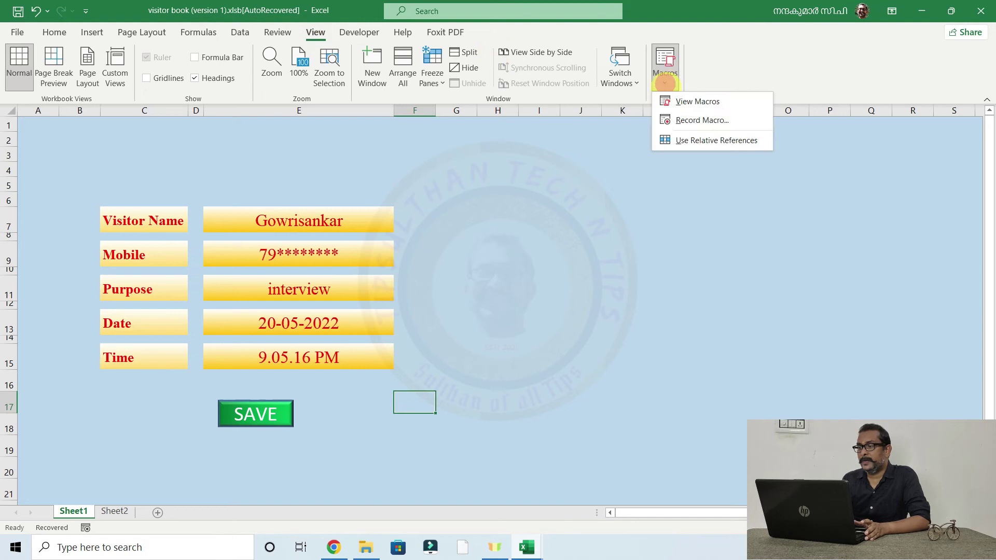
click(677, 99)
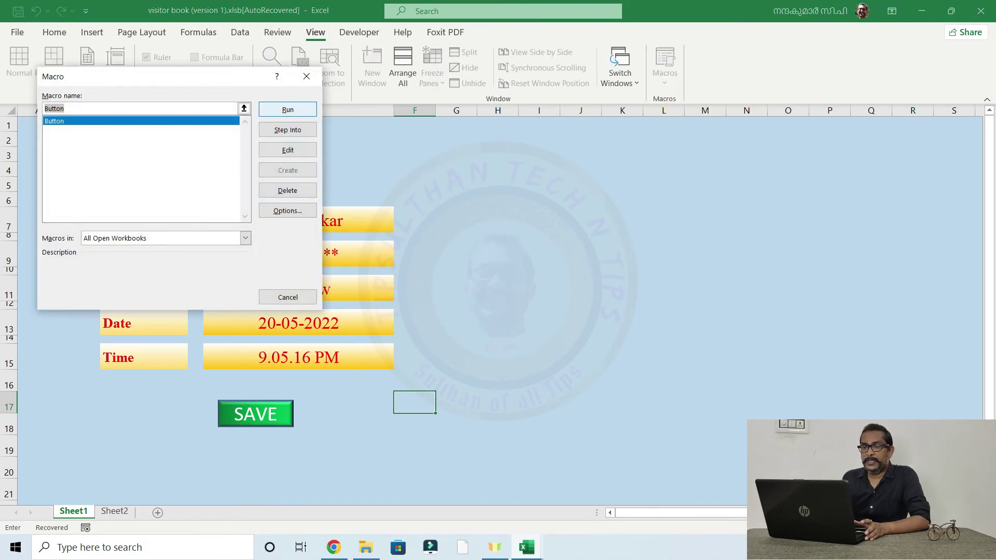
click(288, 109)
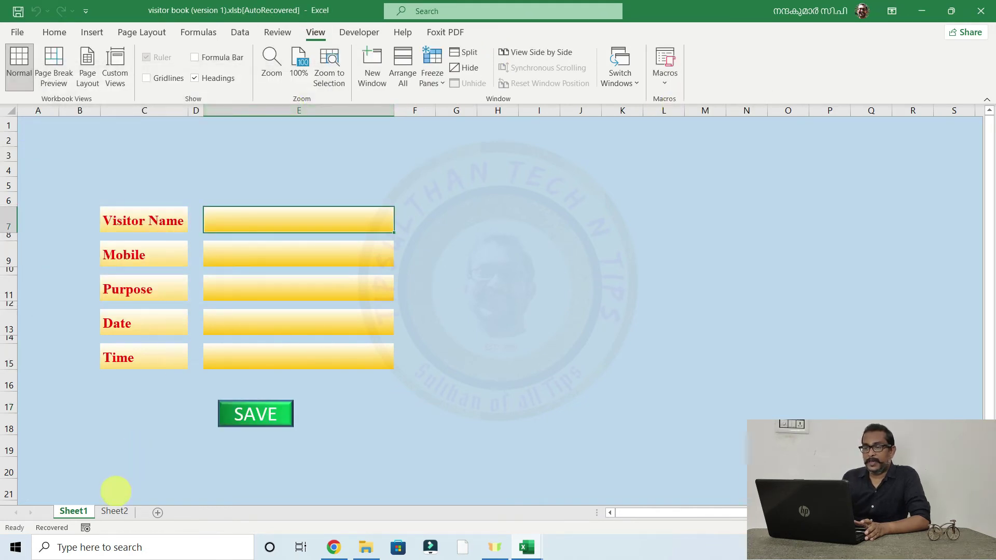
click(114, 511)
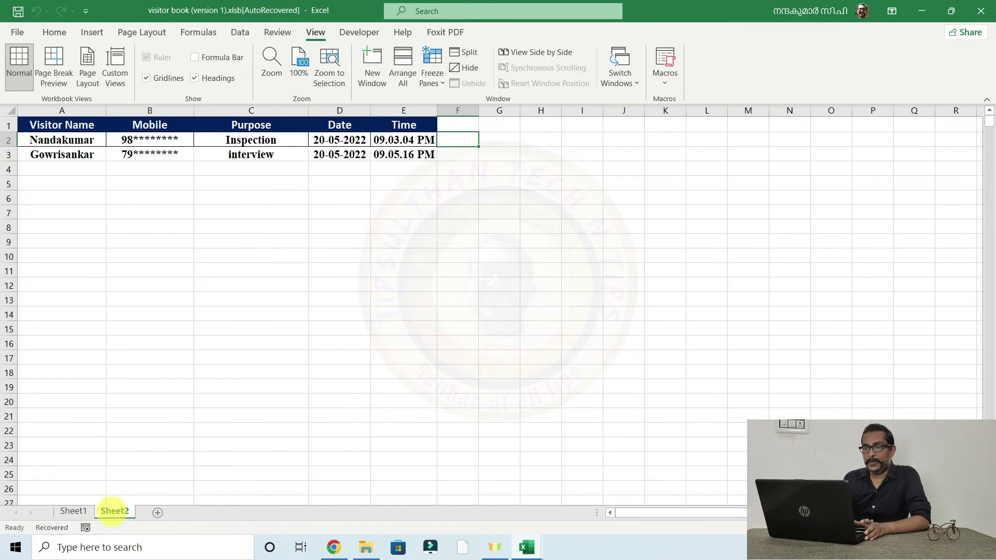
click(73, 511)
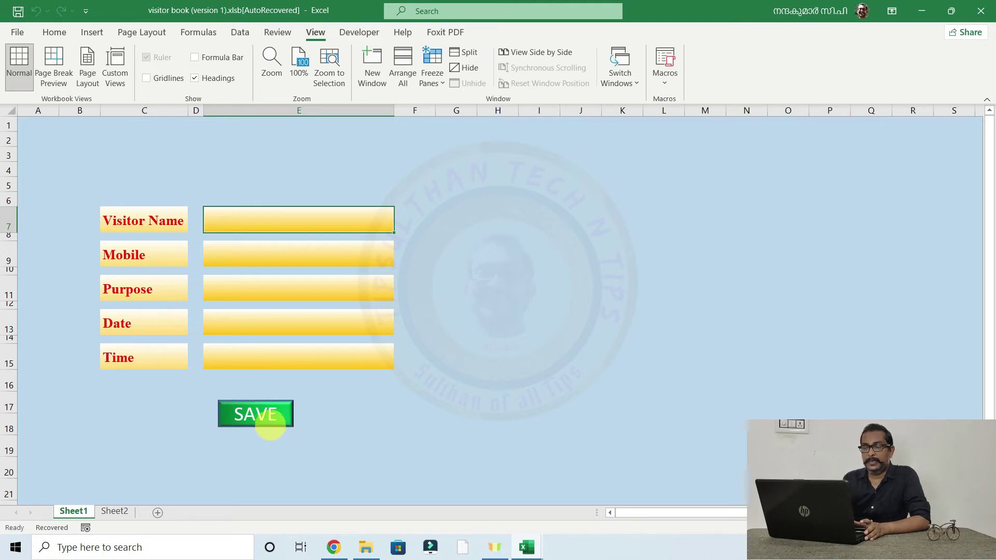
Assign the Button macro to the SAVE shape
ctrl+click(269, 426)
right_click(270, 423)
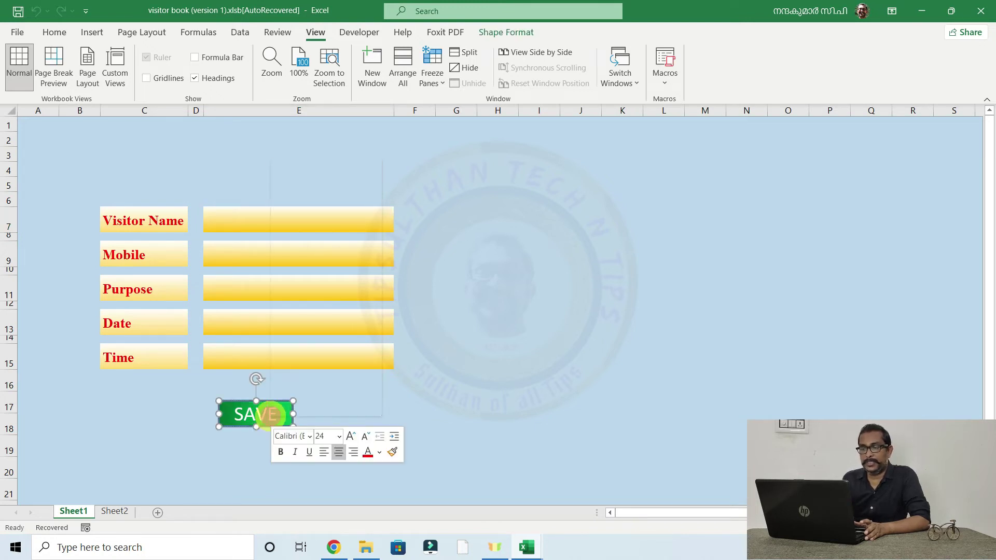
click(332, 367)
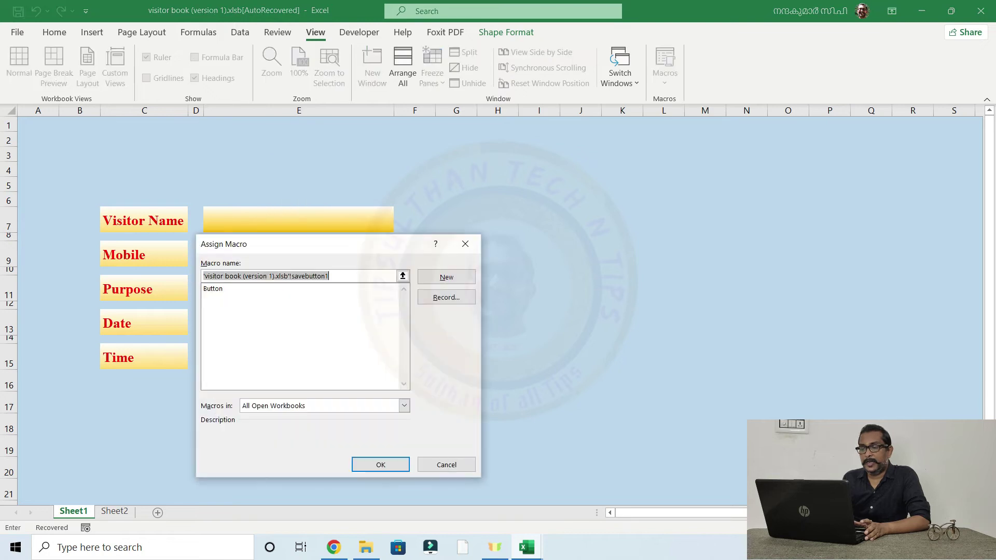
click(214, 289)
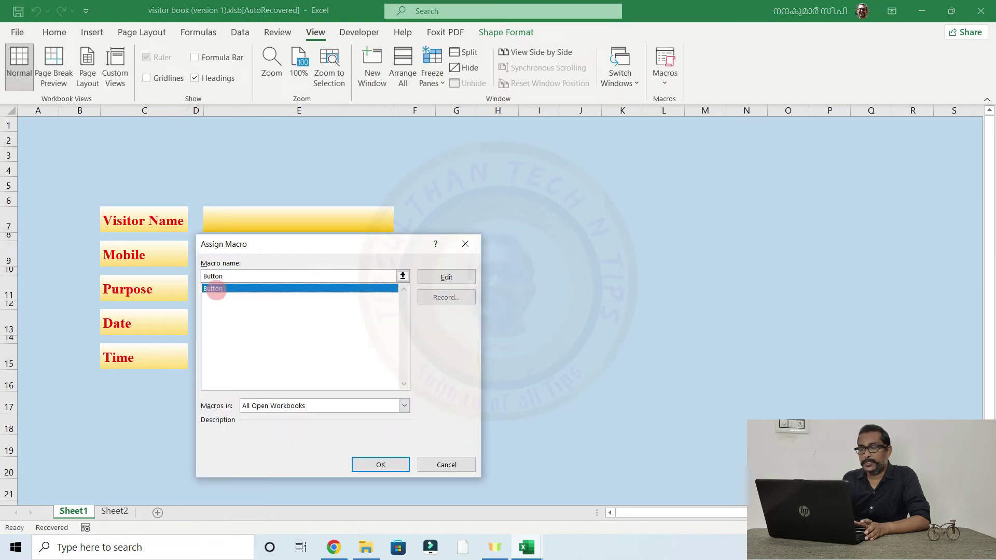
click(379, 465)
click(399, 420)
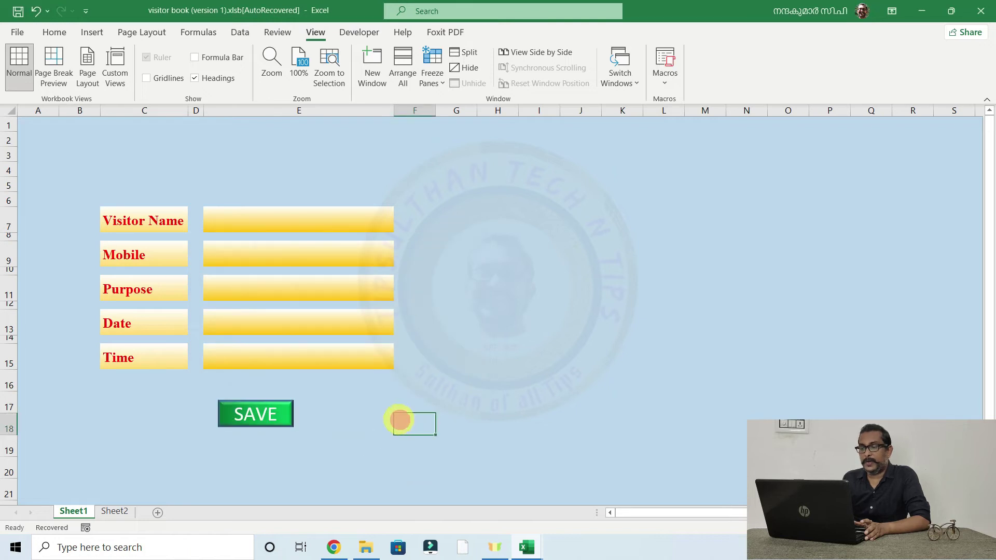
Enter a third visitor with purpose 'Checking', save it with SAVE, and verify Sheet2 row 4
click(257, 217)
text(A)
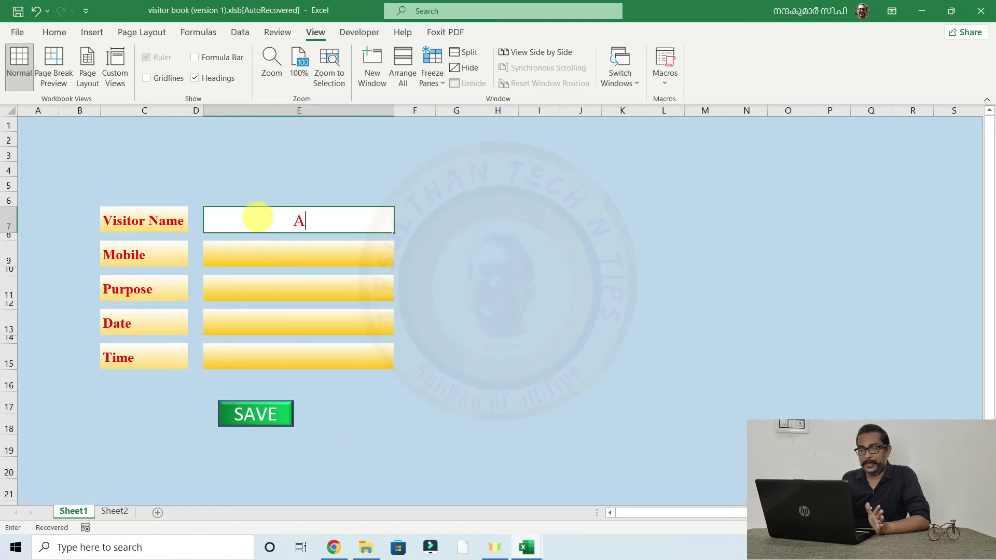
text(swathy)
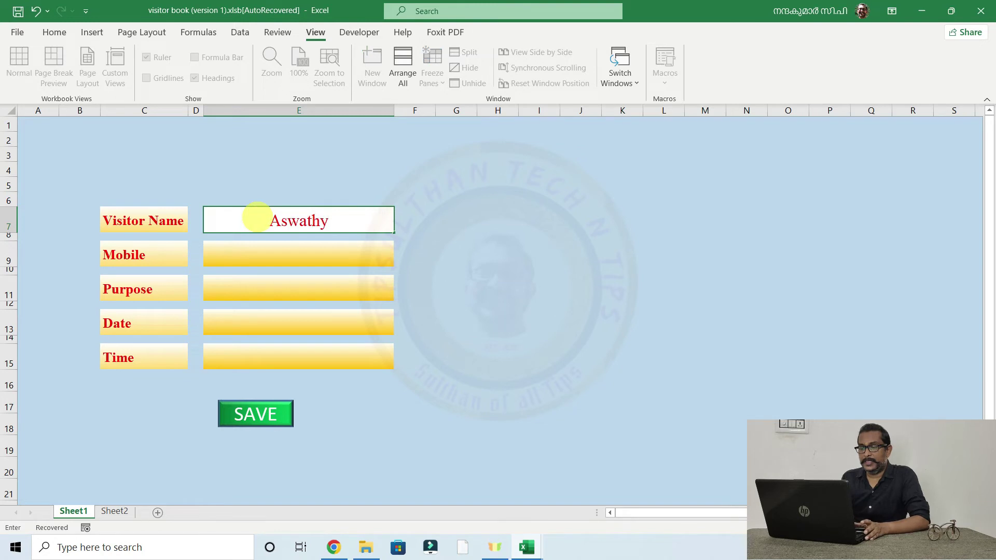
click(257, 256)
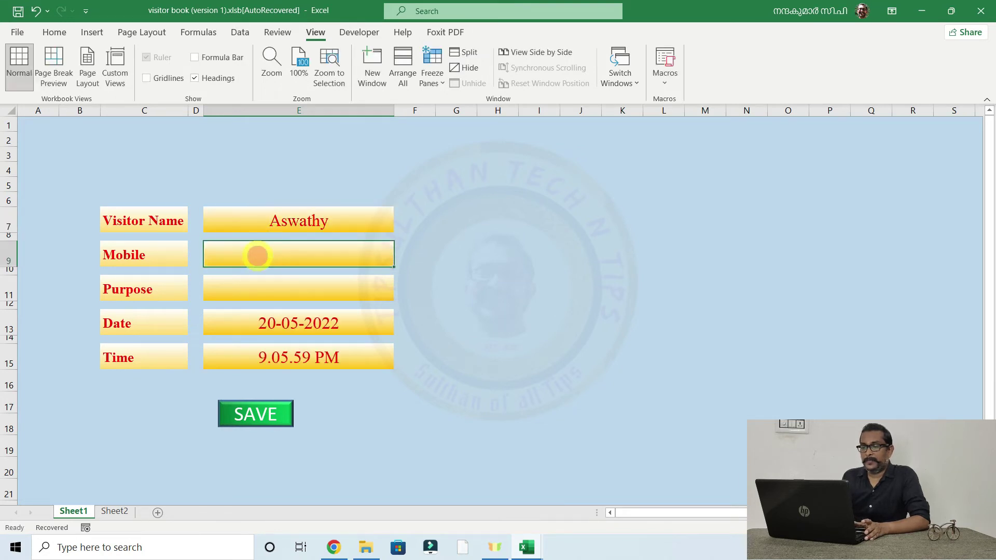
text(89********)
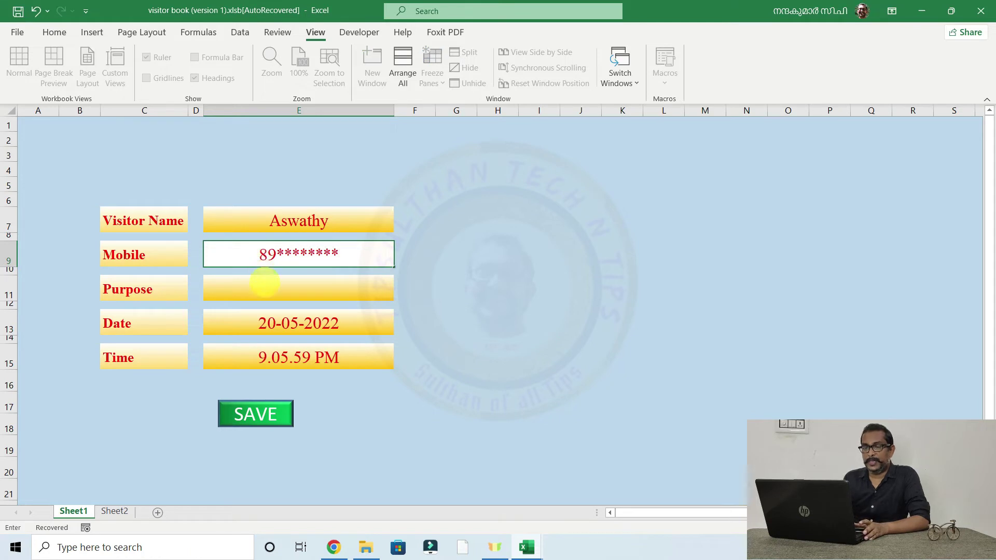
click(265, 287)
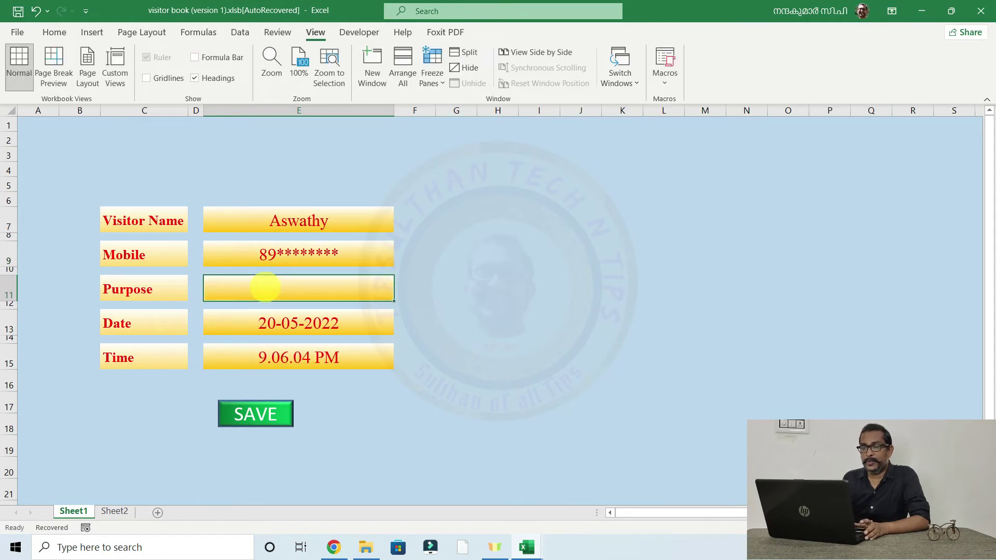
text(Checking)
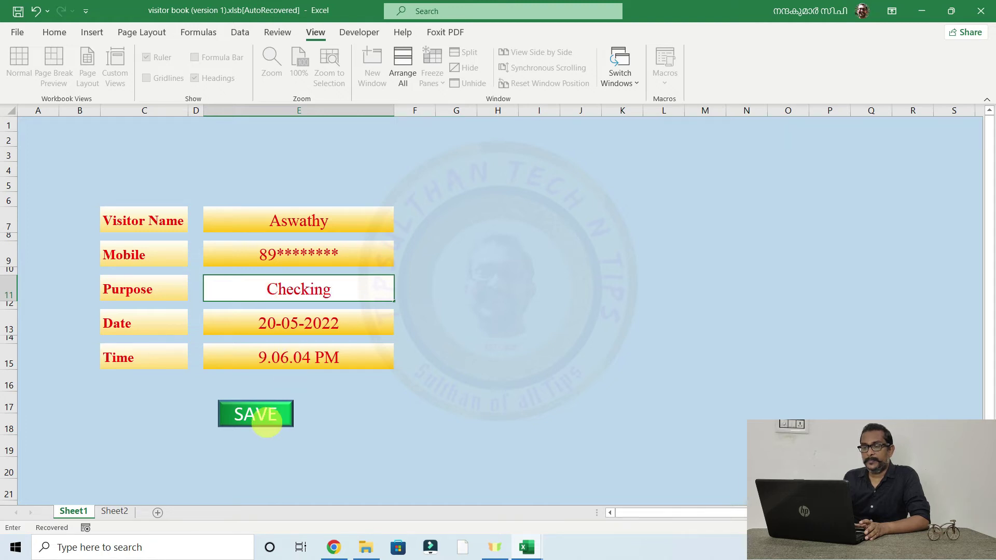
click(267, 423)
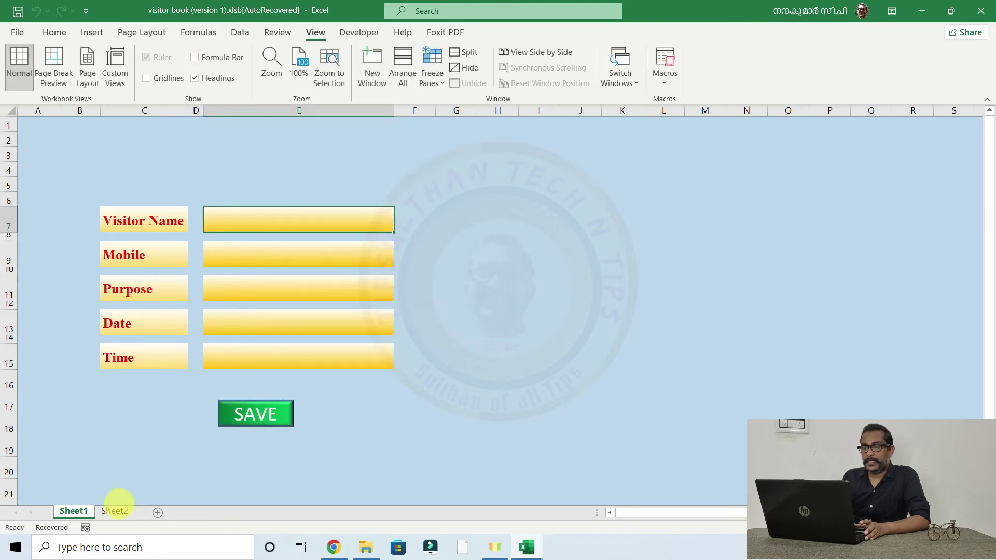
click(112, 511)
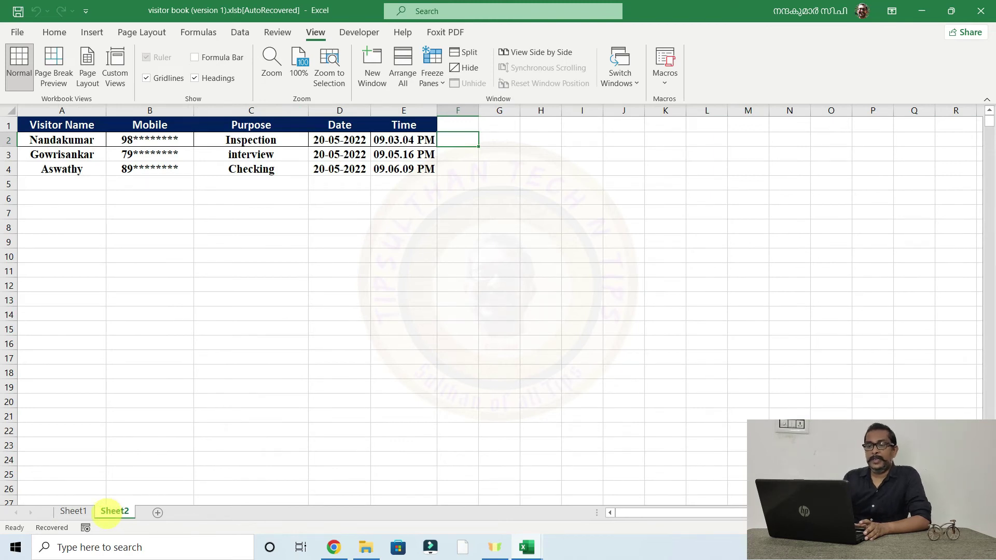
click(74, 511)
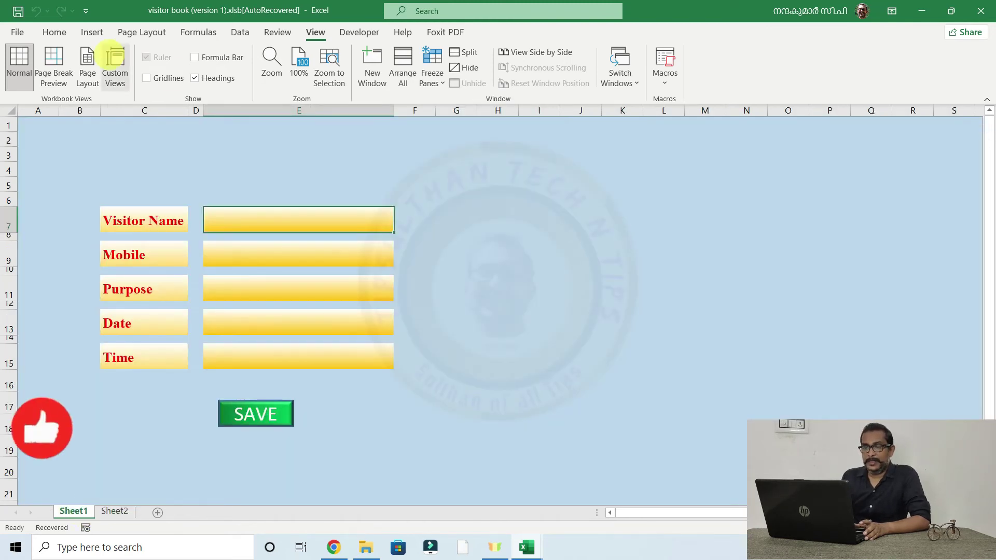
Draw a rounded rectangle right of the form, about 7.22 cm tall by 6.39 cm wide
click(92, 32)
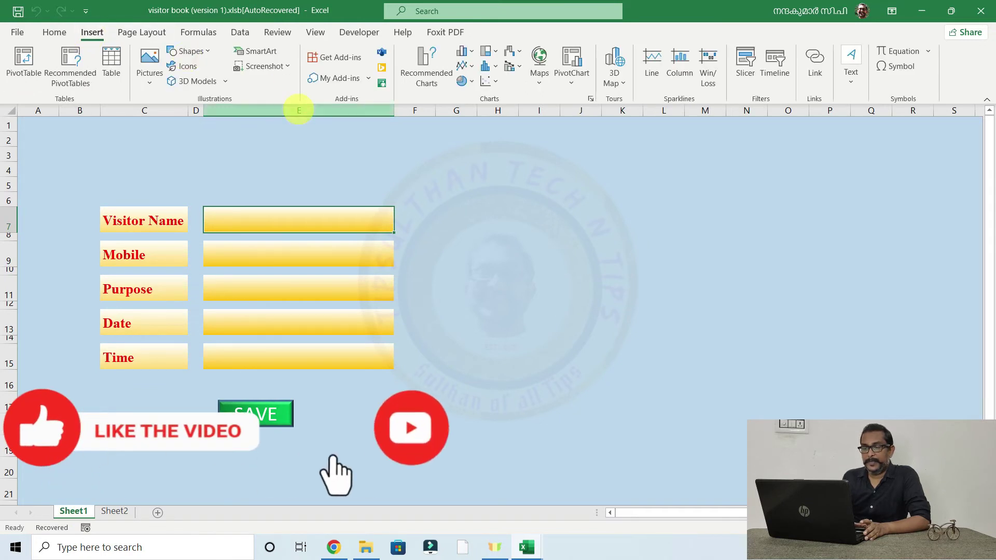
click(205, 50)
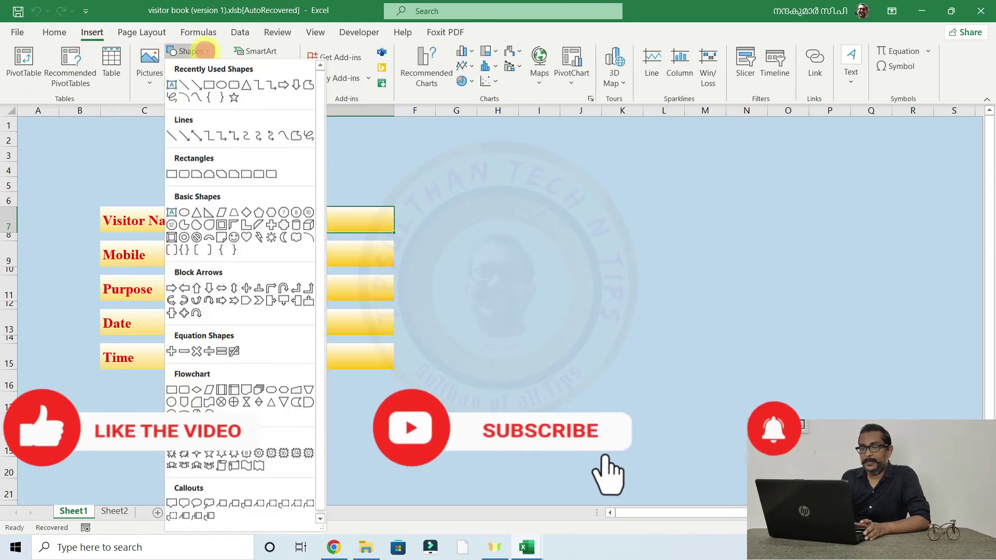
click(184, 174)
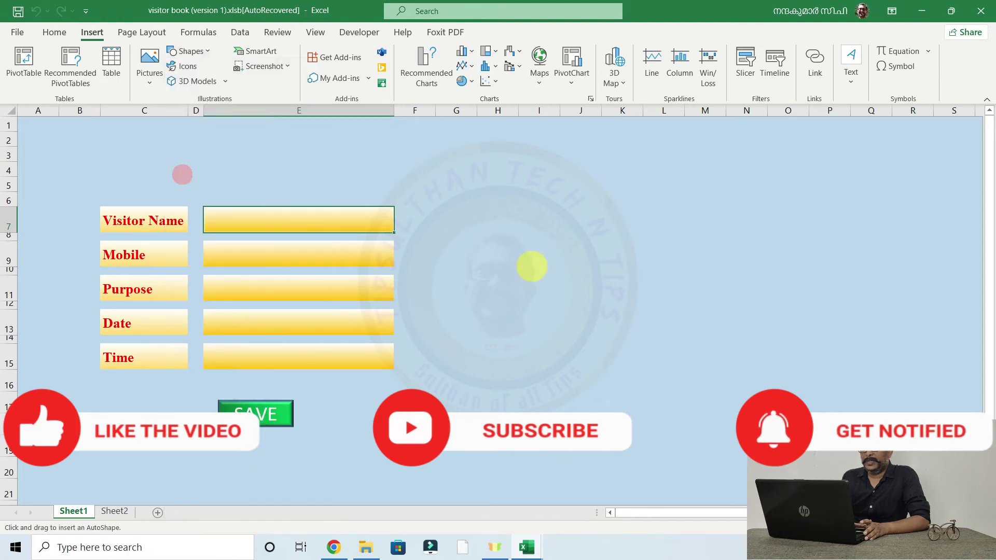
drag(472, 207, 628, 370)
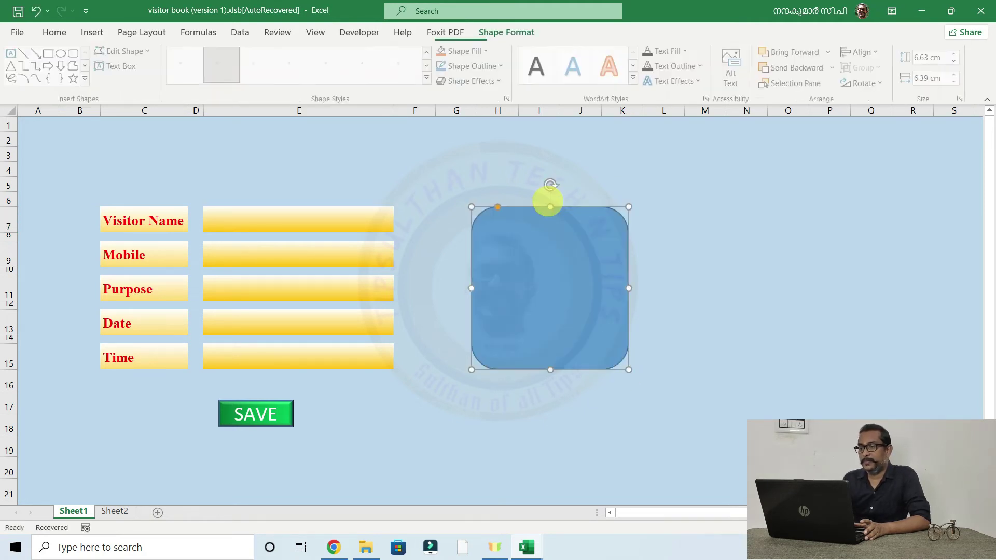
drag(550, 207, 550, 199)
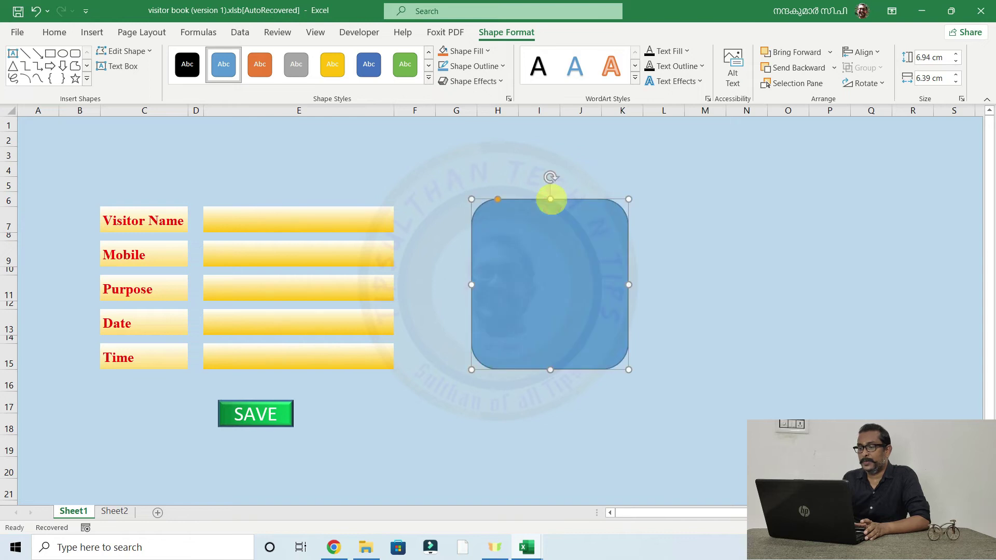
drag(550, 369, 551, 377)
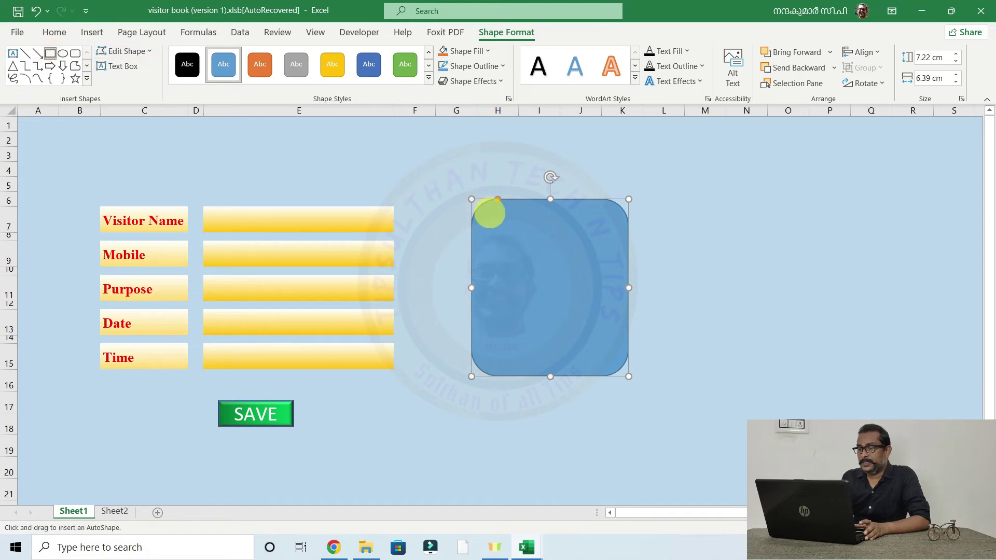
Draw a thin bar across the top of the blue panel and fill it red
click(486, 227)
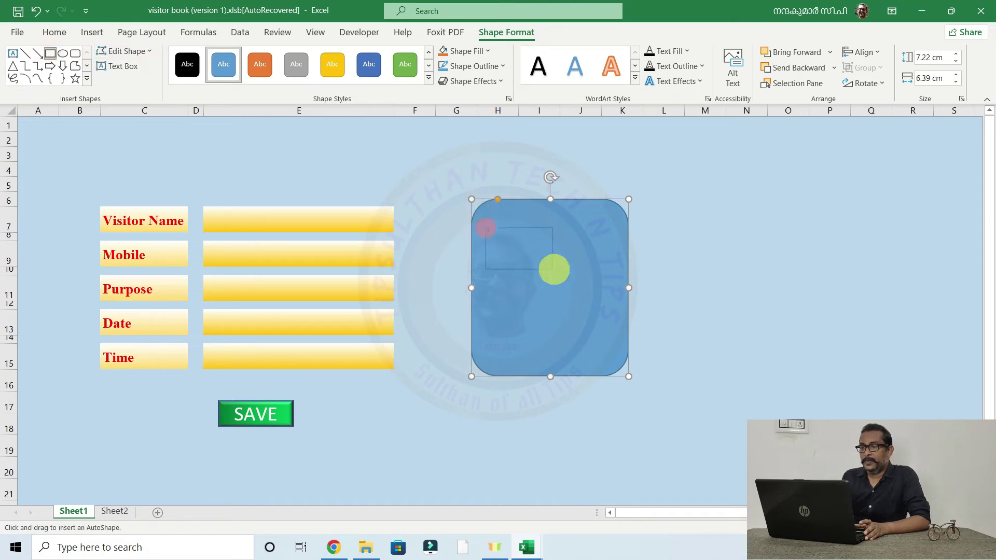
drag(486, 227, 612, 251)
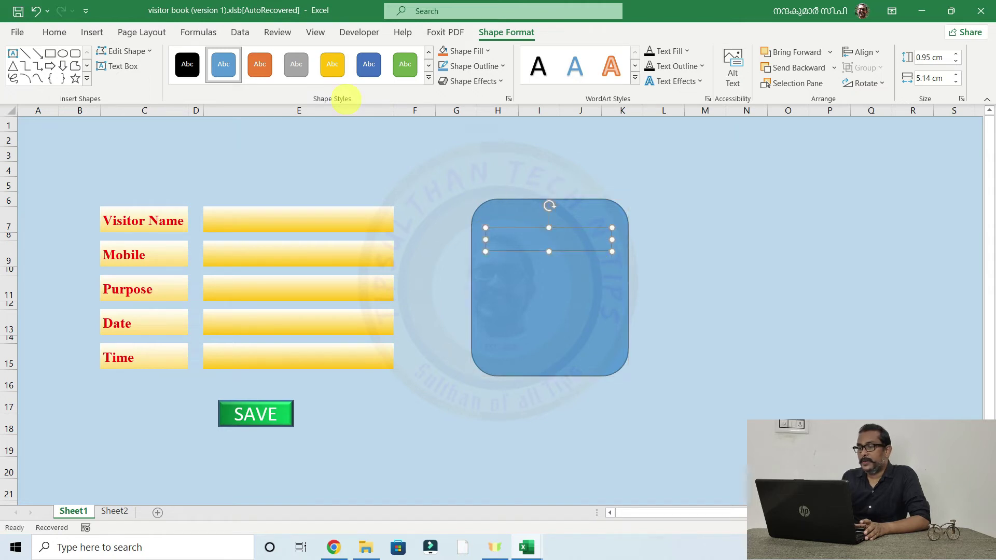
click(488, 51)
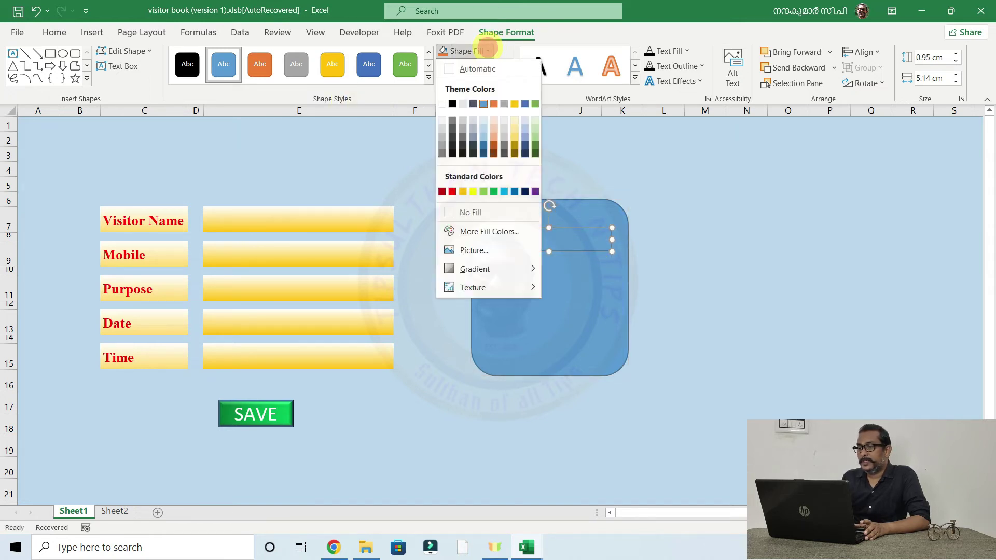
click(451, 194)
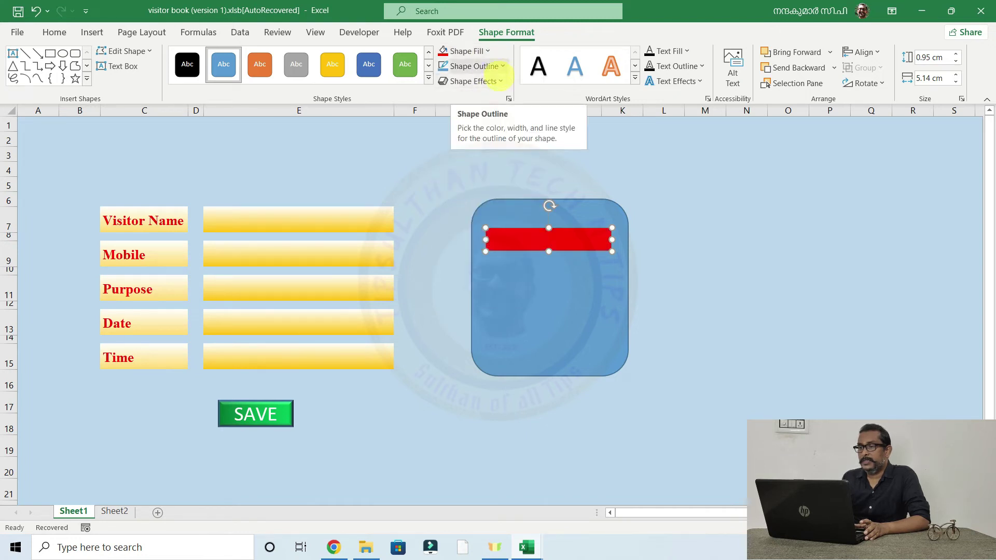
Type the TOTAL VISITOR label in the bar, centred both ways, bold and enlarged
click(521, 236)
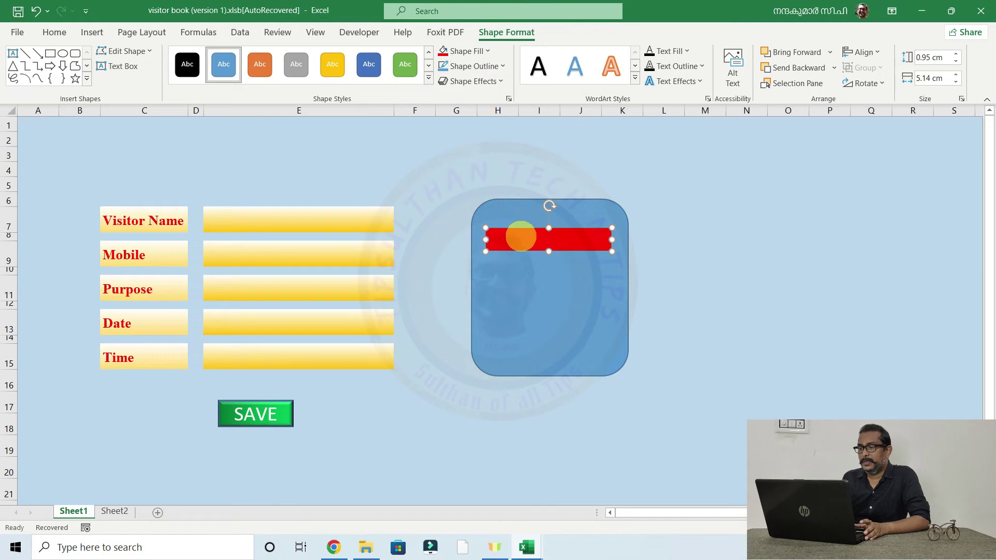
text(TOTAL)
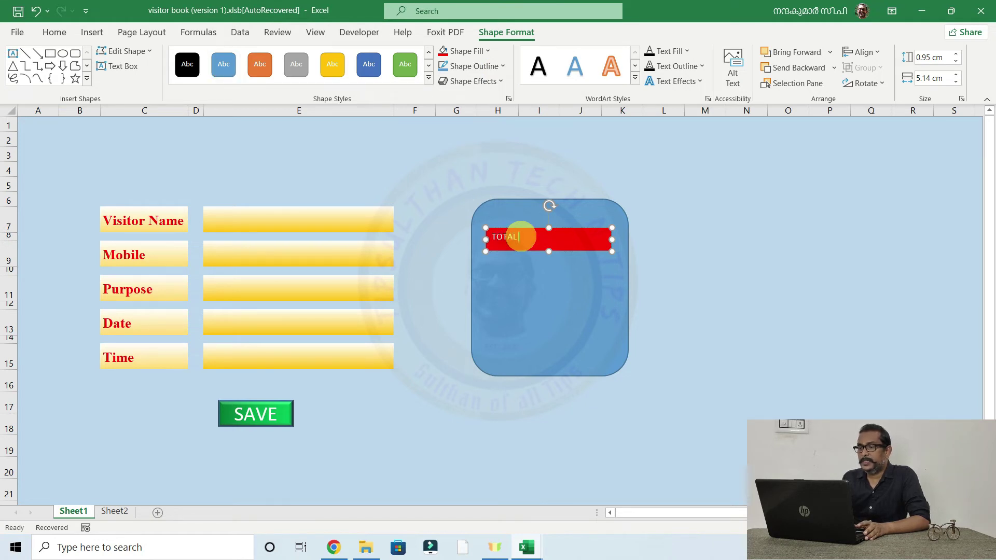
text(ITOR)
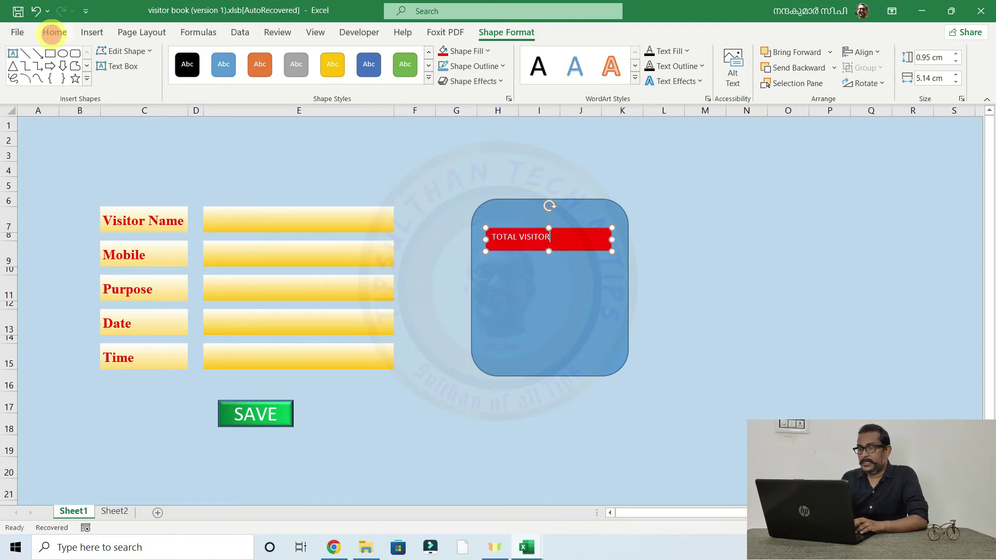
click(55, 33)
click(283, 78)
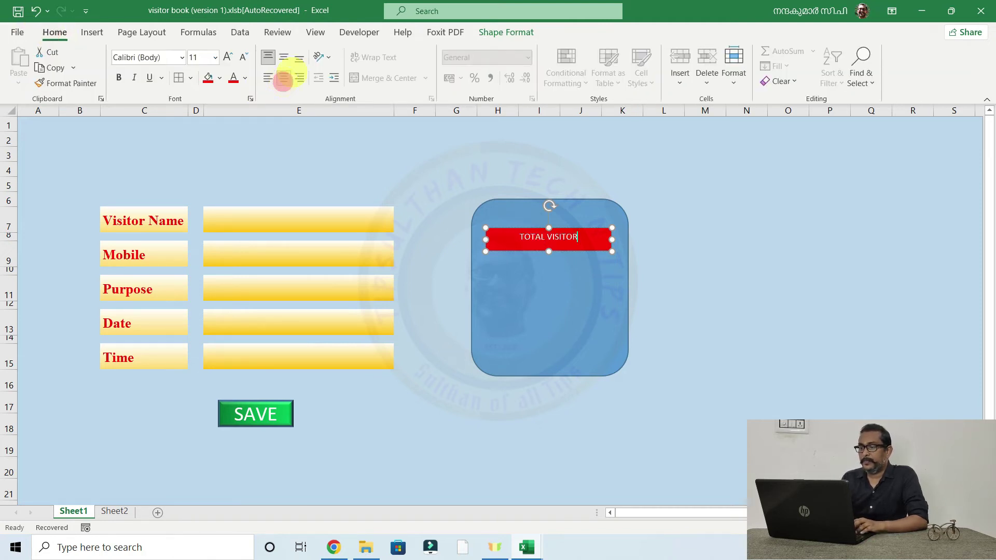
click(285, 56)
click(119, 78)
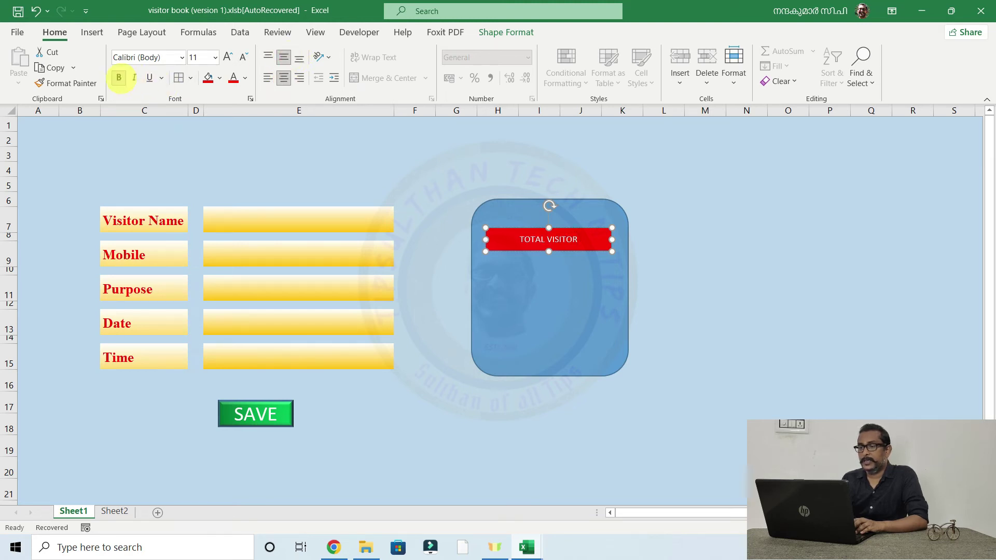
click(225, 58)
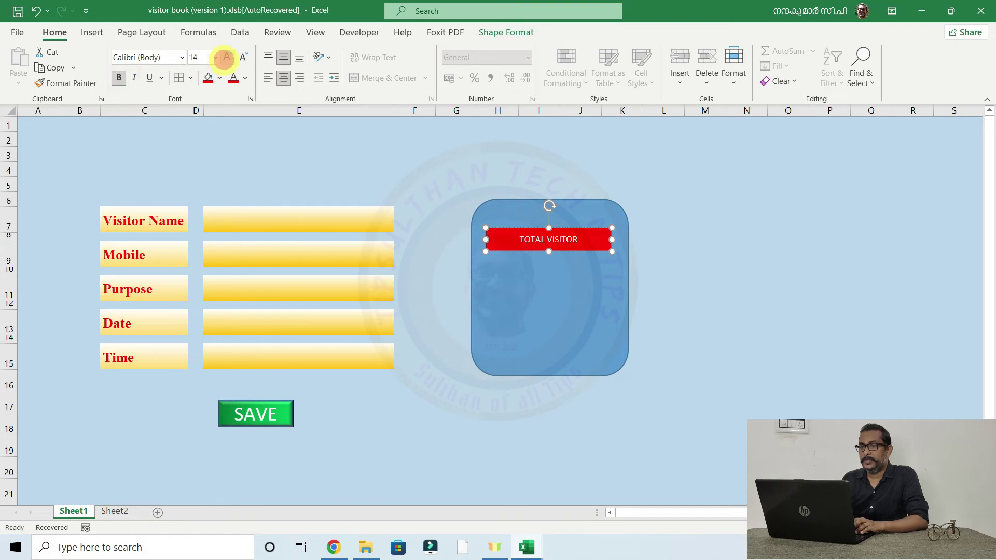
Select the whole TOTAL VISITOR label and make it bold at 14 pt
click(517, 239)
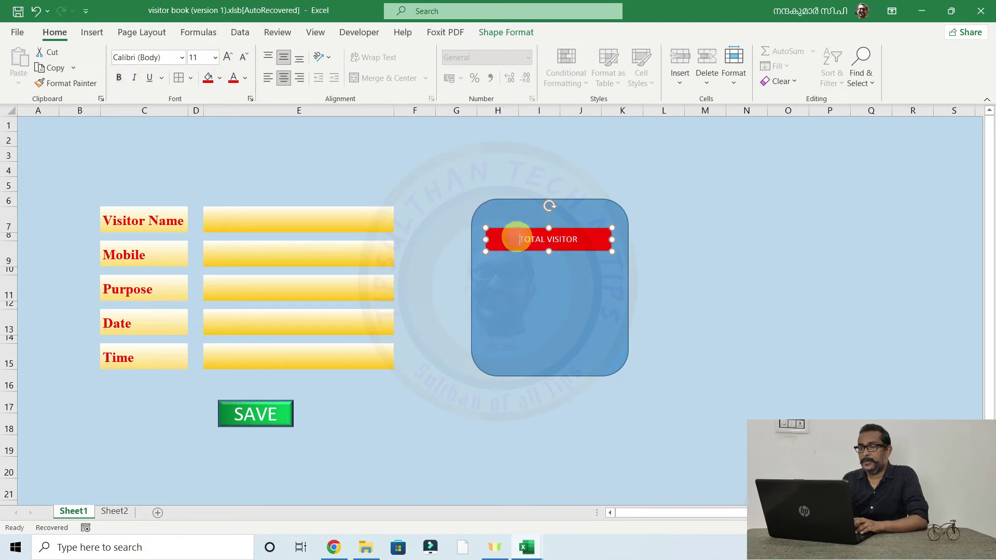
double_click(534, 240)
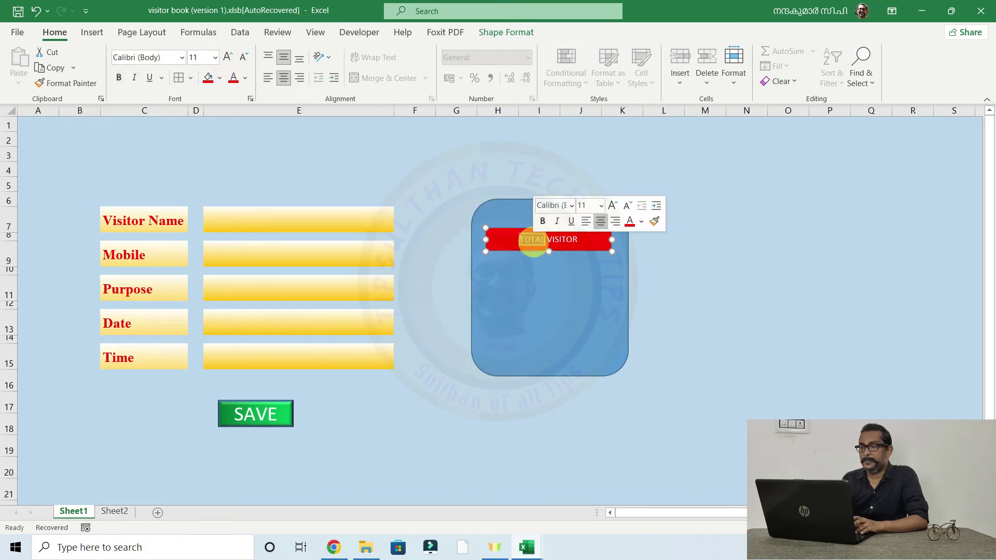
click(519, 240)
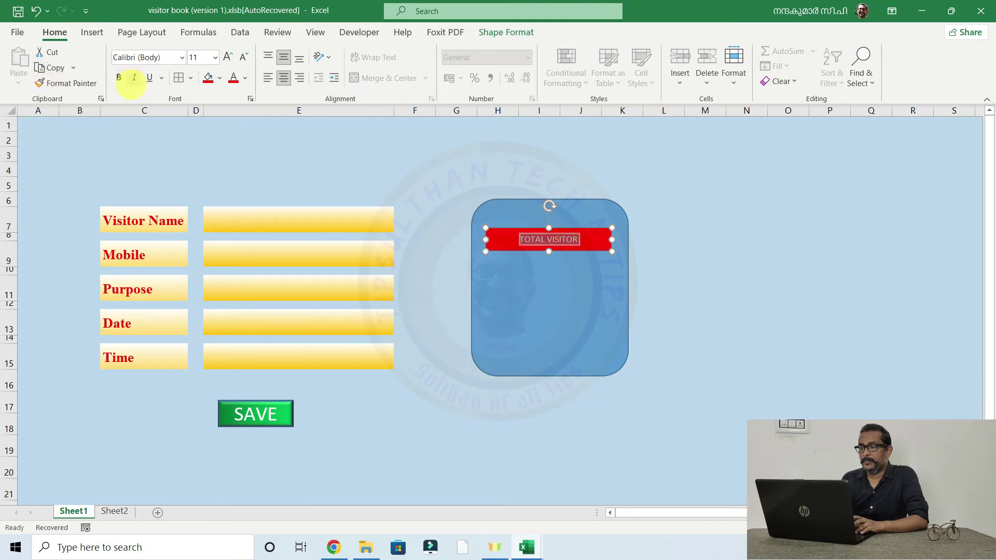
click(119, 77)
click(227, 57)
click(227, 57)
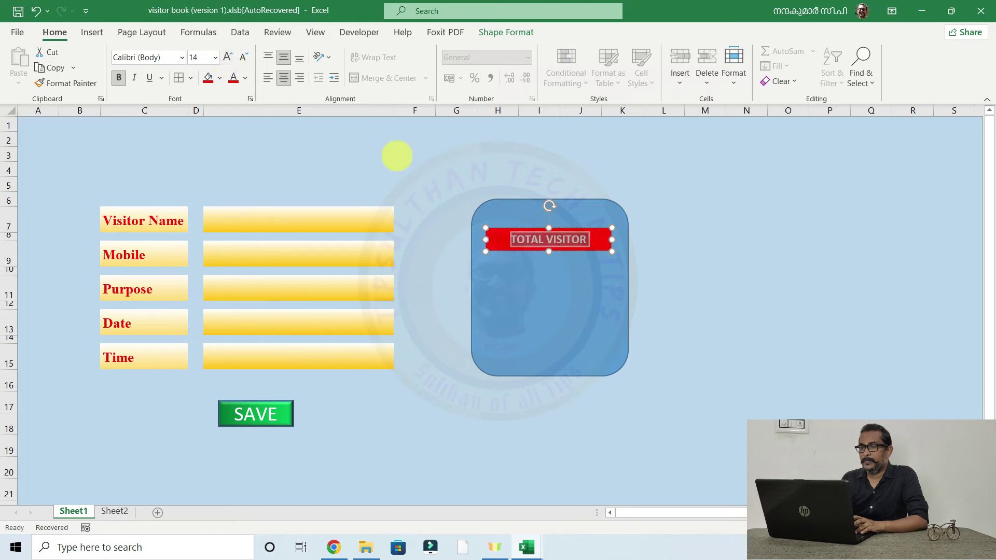
click(399, 156)
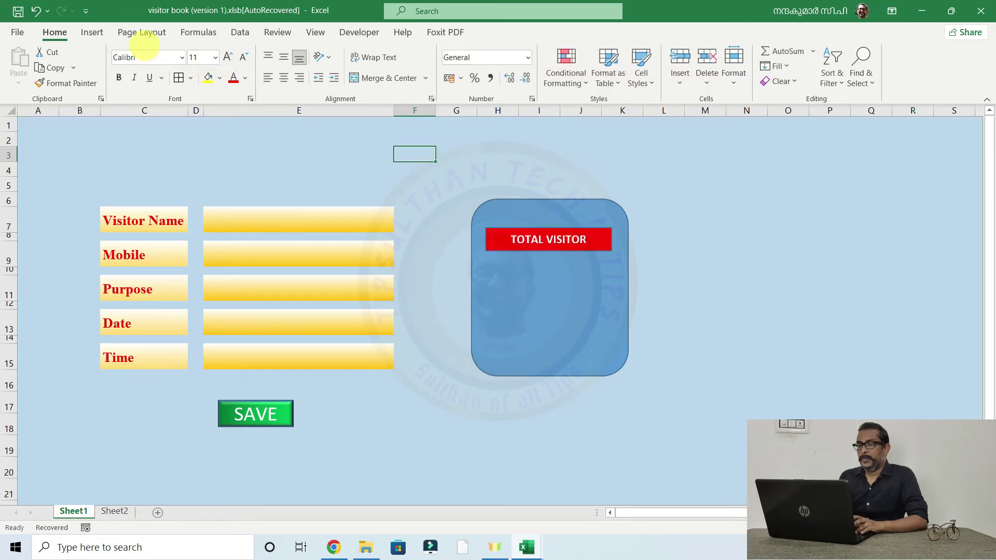
Draw a plain rectangle below the TOTAL VISITOR bar inside the panel and fill it red
click(91, 32)
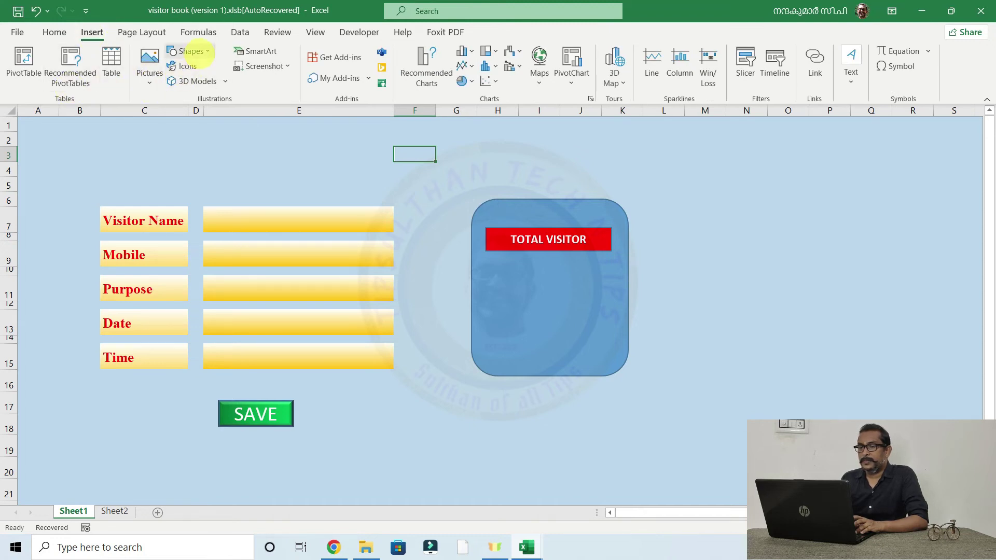
click(191, 51)
click(172, 175)
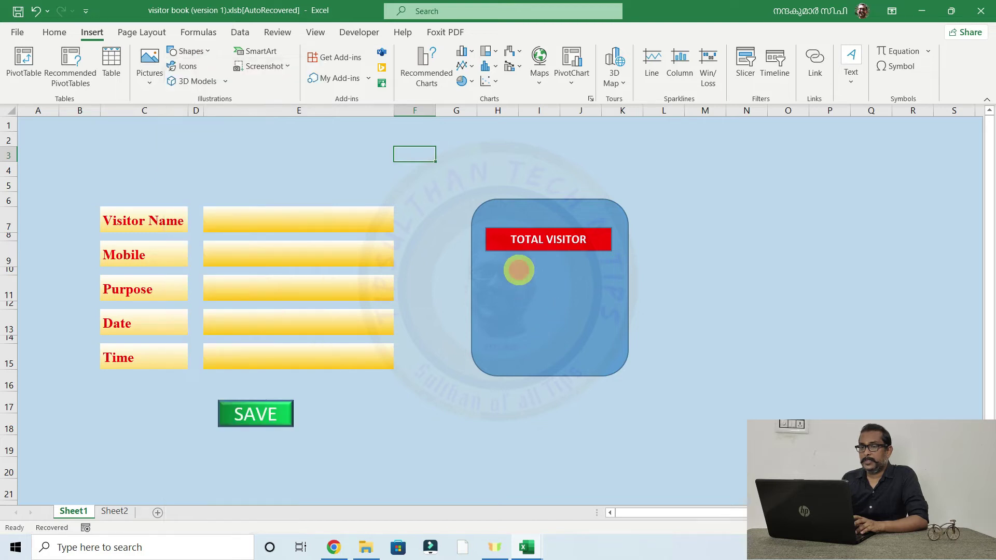
click(556, 303)
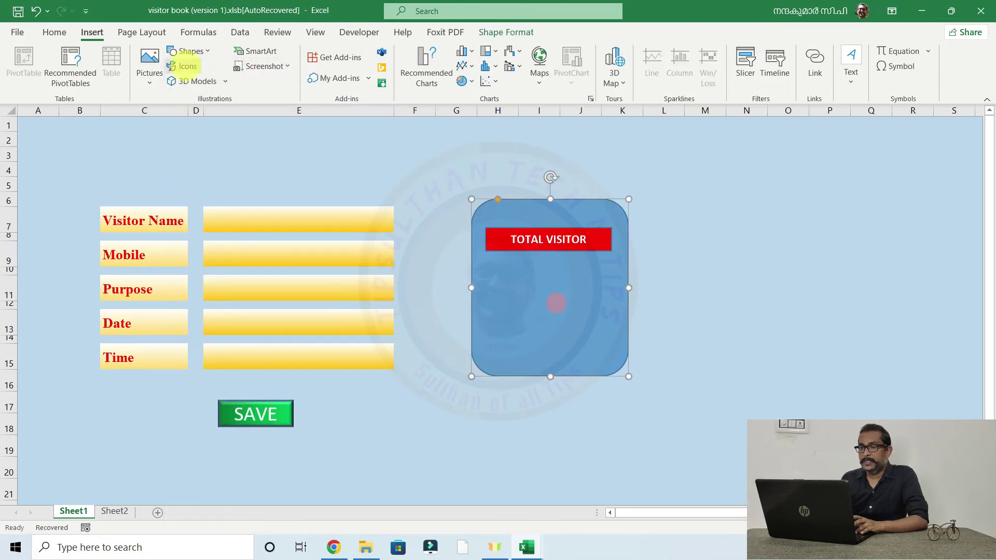
click(190, 51)
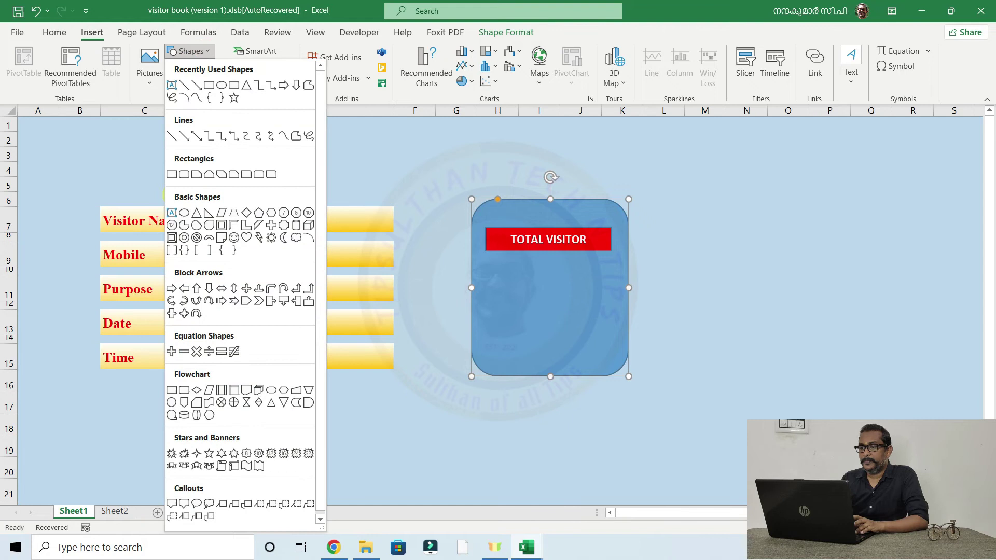
click(172, 175)
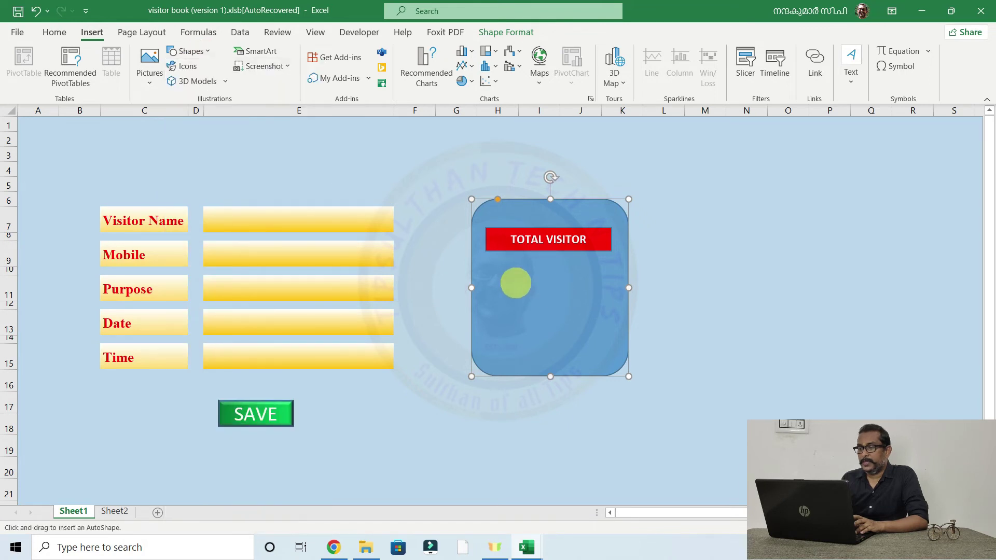
drag(514, 285, 591, 317)
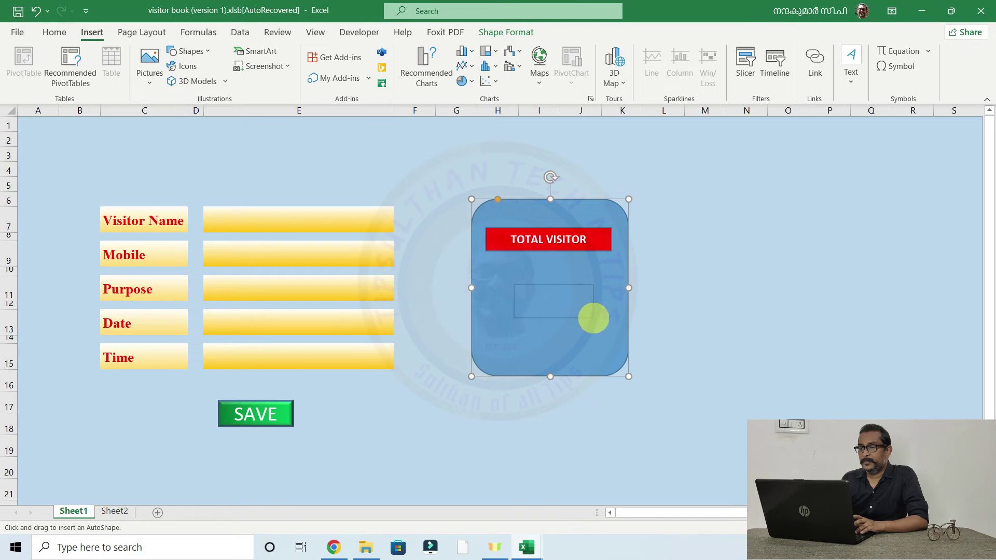
drag(594, 318, 595, 318)
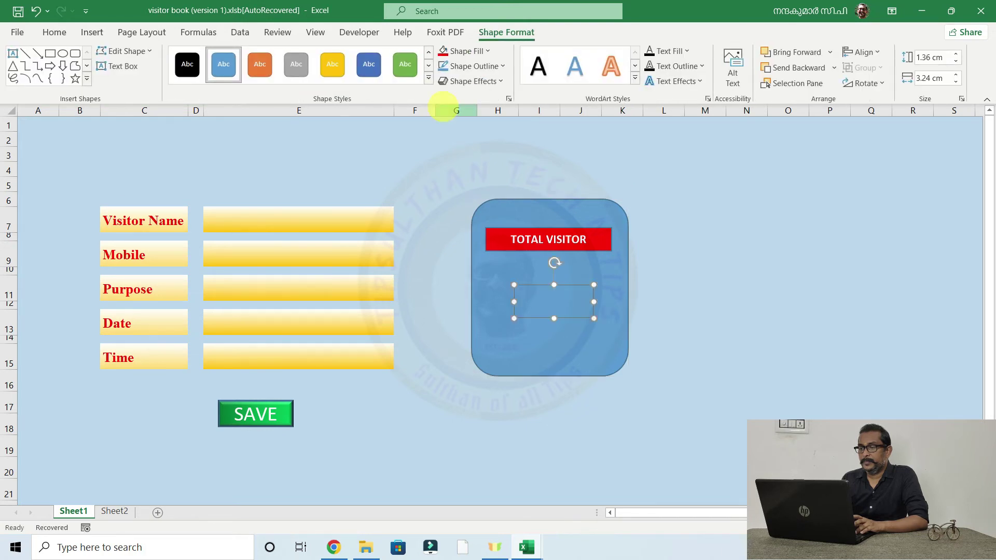
click(443, 50)
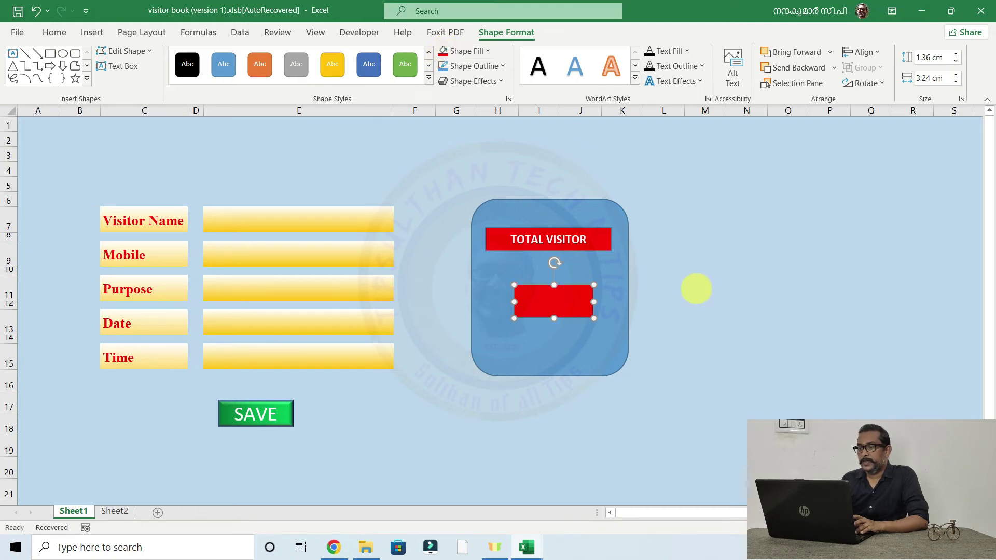
click(696, 288)
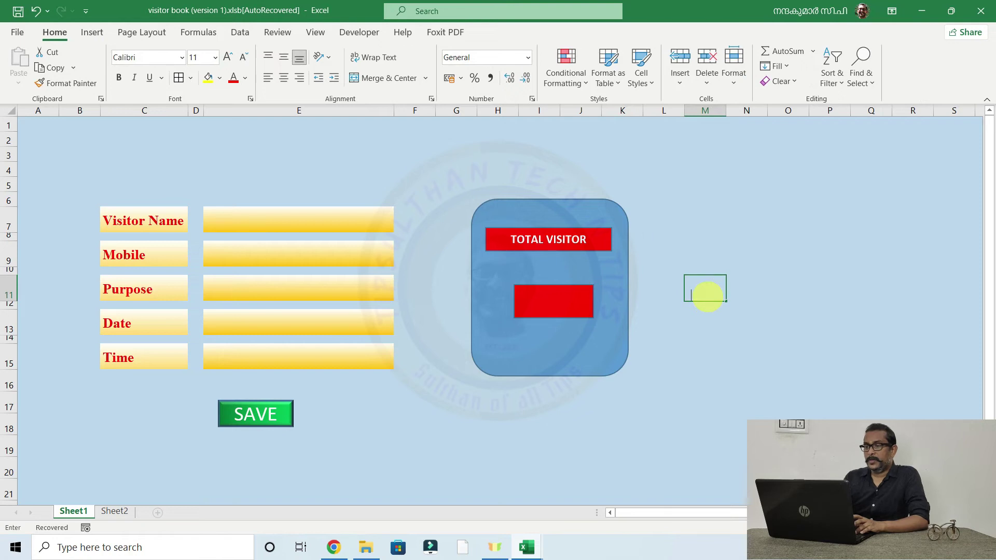
Enter a COUNTA formula in M11 counting Sheet2 column A visitor entries, giving 3
text(=cou)
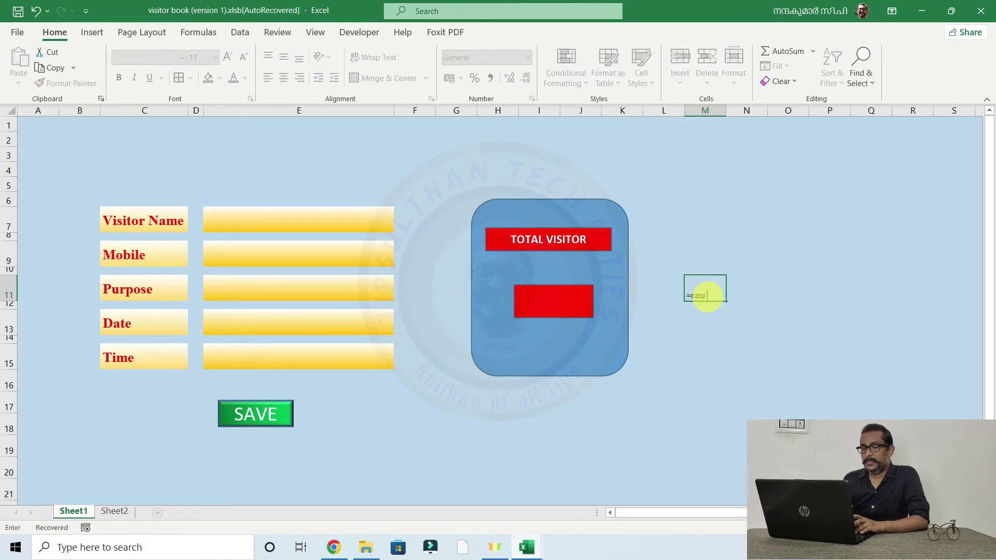
key(BackSpace)
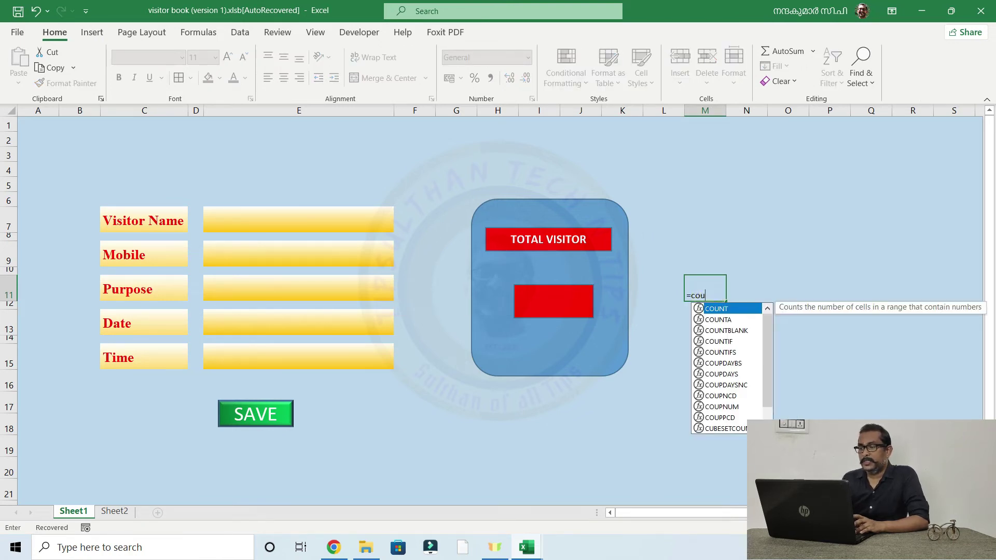
double_click(718, 319)
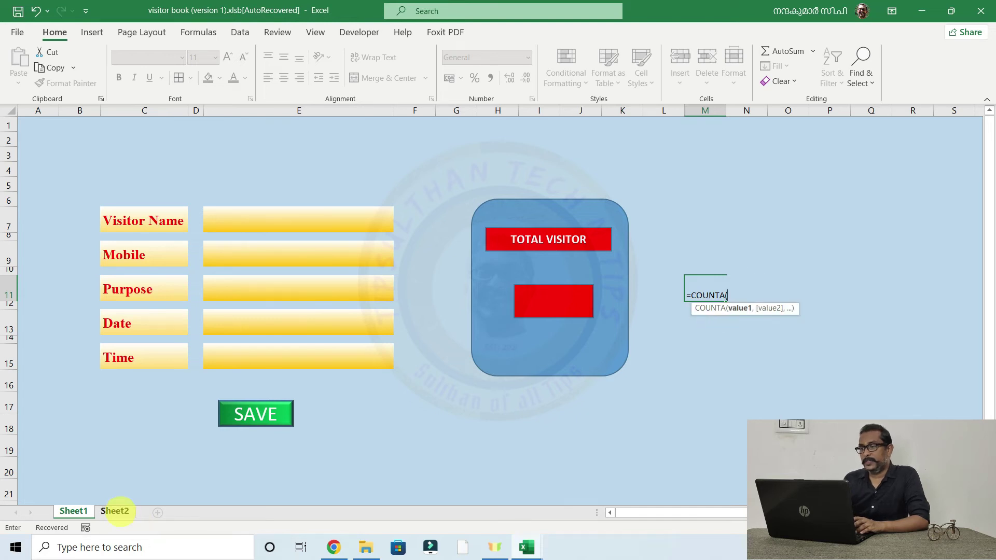
click(115, 512)
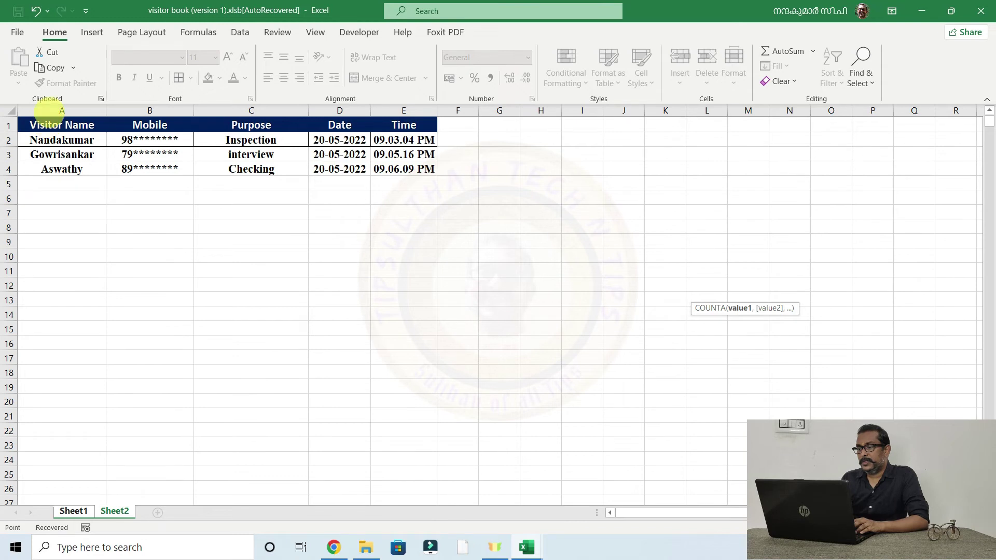
click(49, 111)
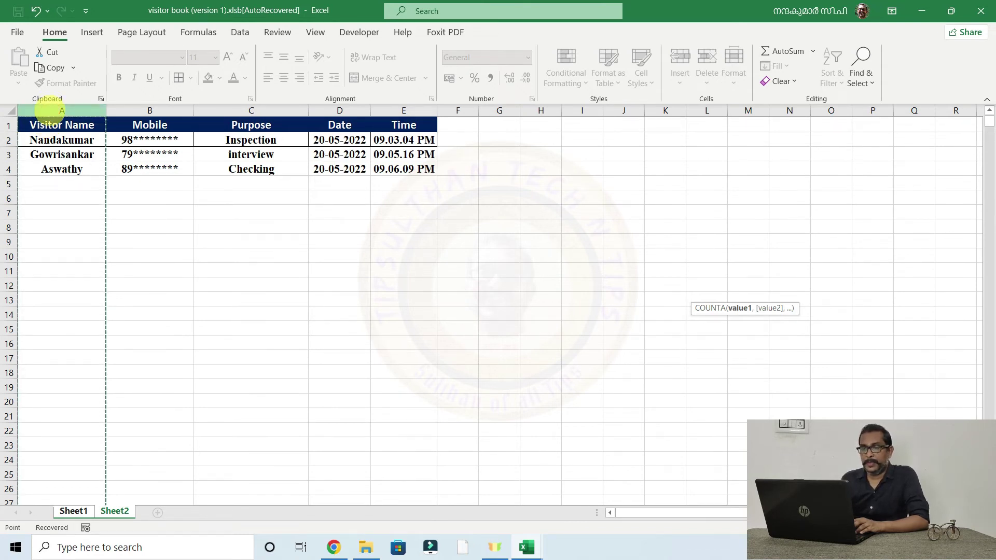
text())
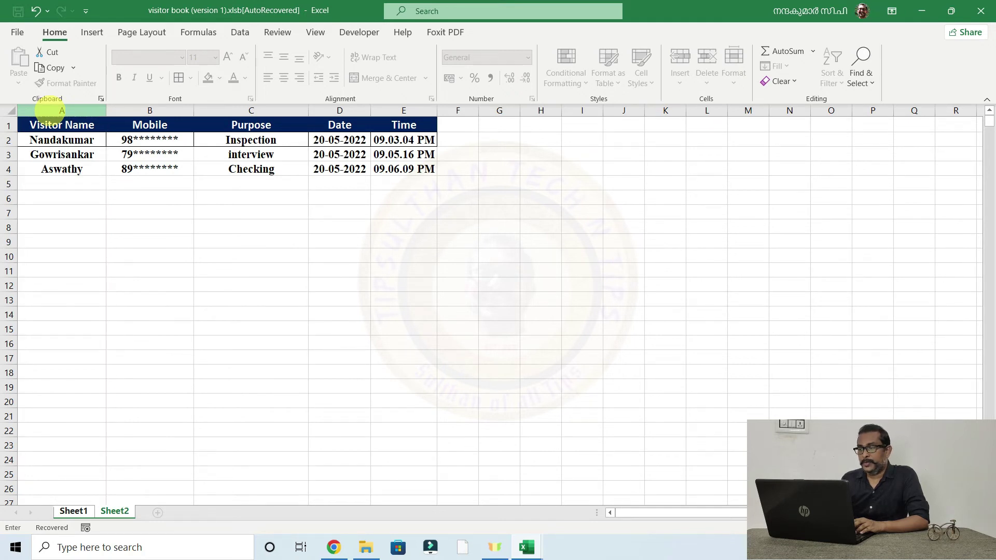
key(Return)
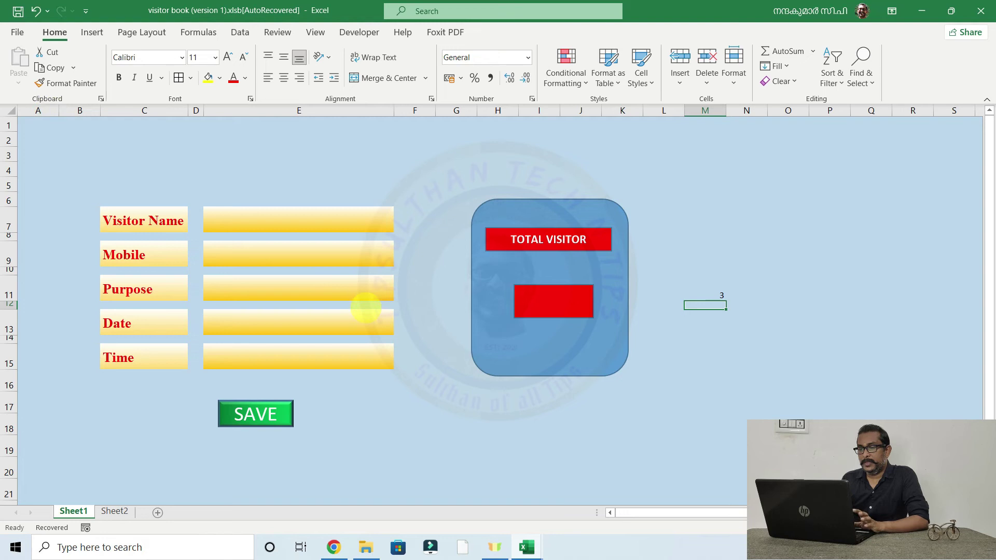
click(572, 303)
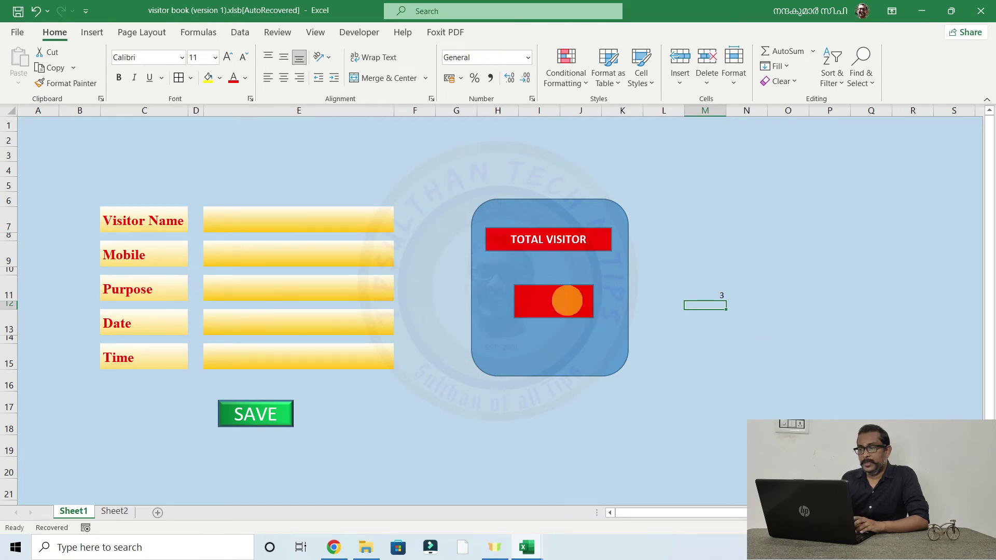
click(316, 33)
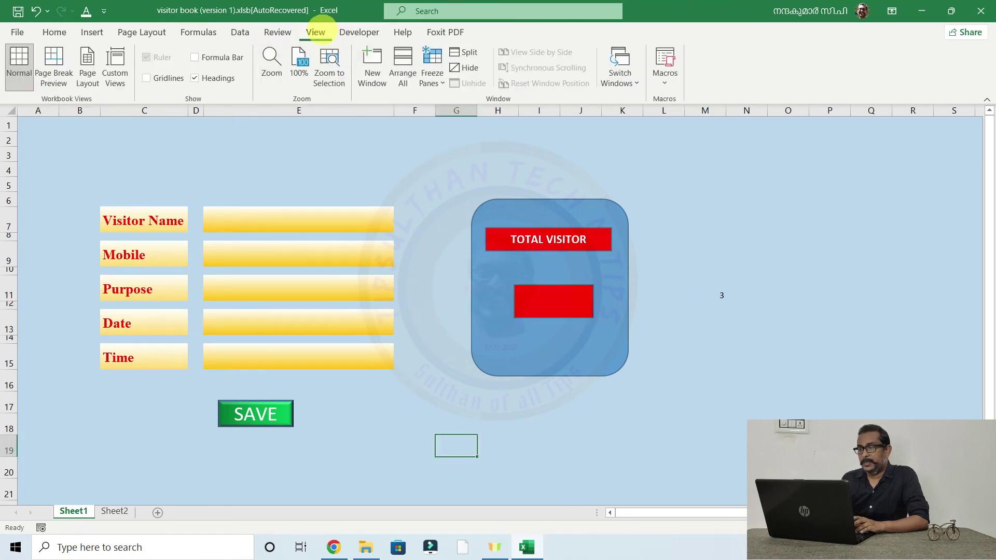
Show the formula bar and link the red box under TOTAL VISITOR to =$M$11
click(195, 57)
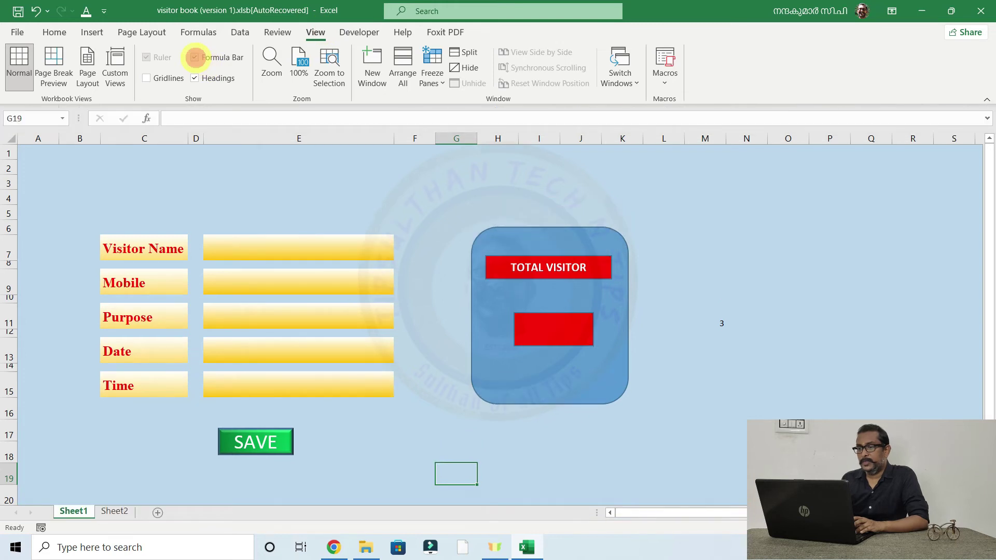
click(537, 332)
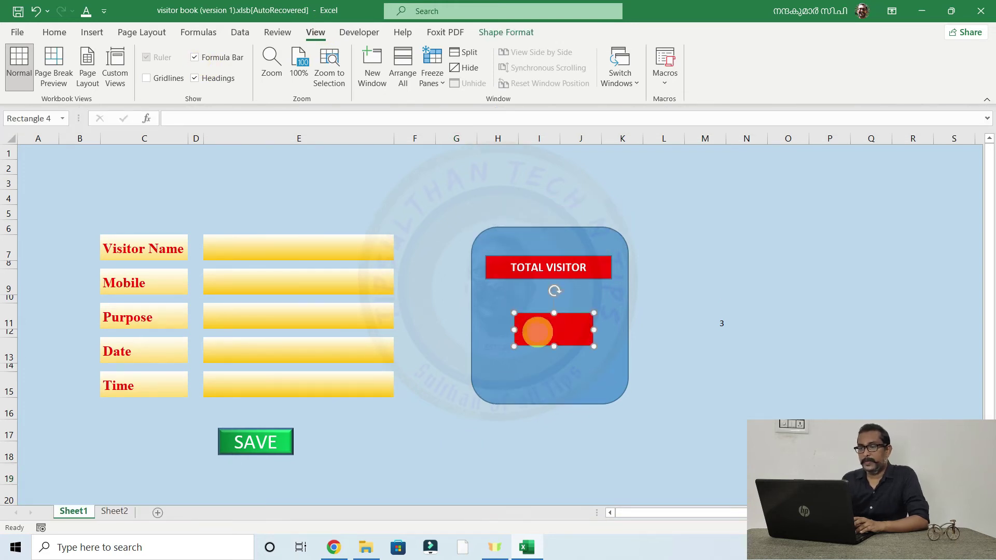
click(183, 115)
text(=)
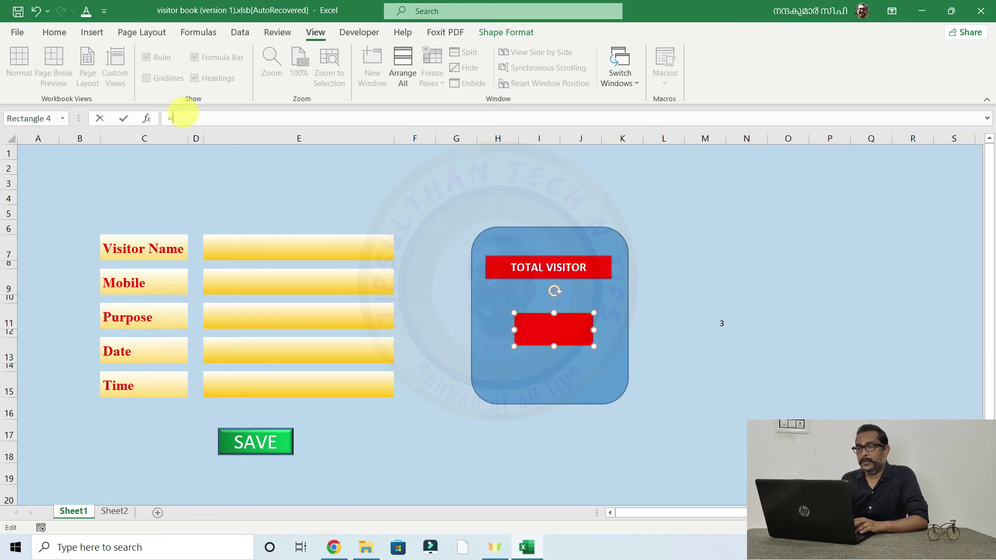
click(721, 324)
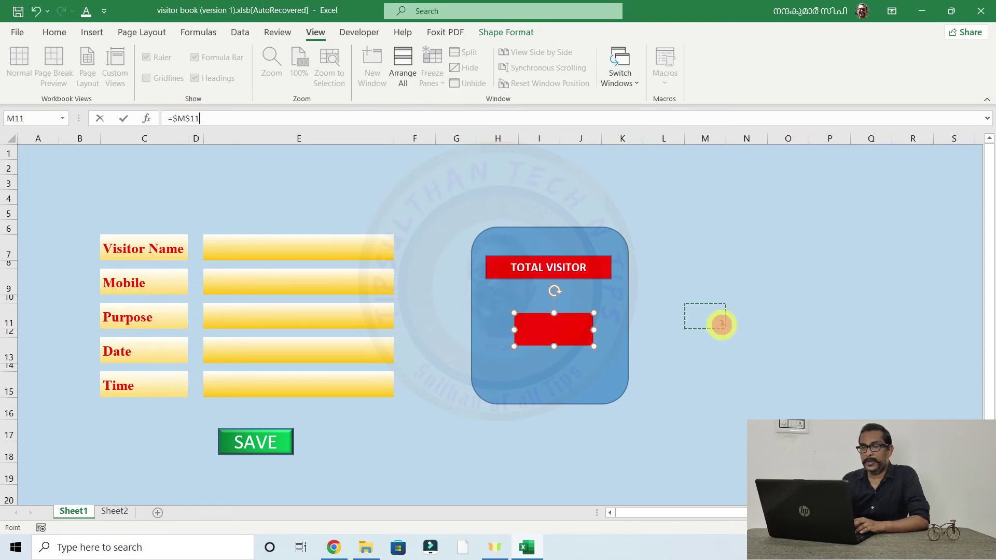
key(Return)
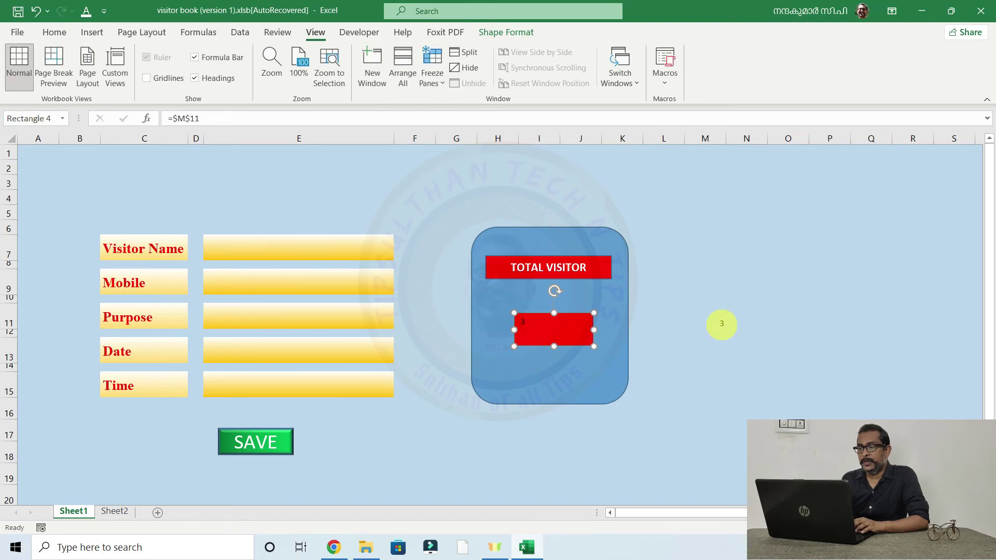
click(555, 329)
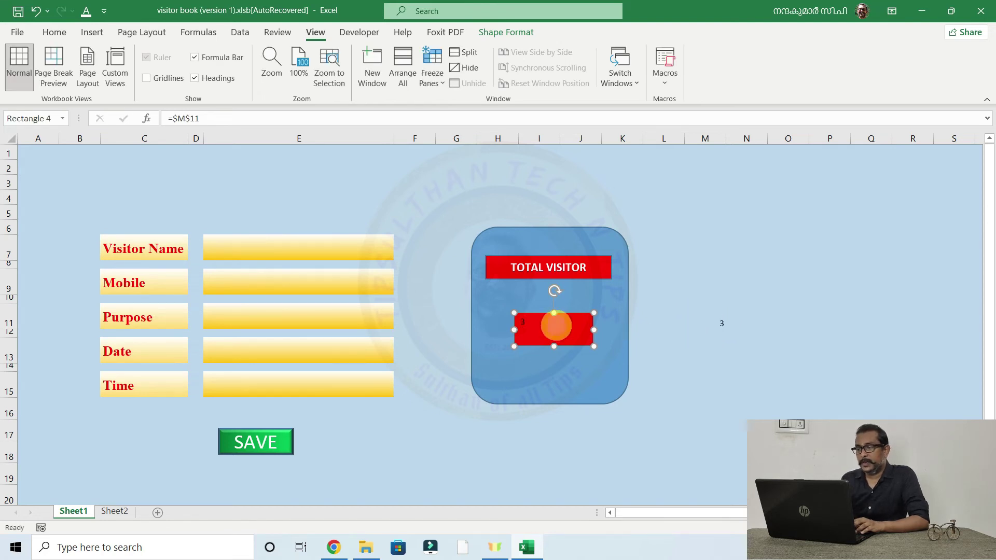
click(52, 31)
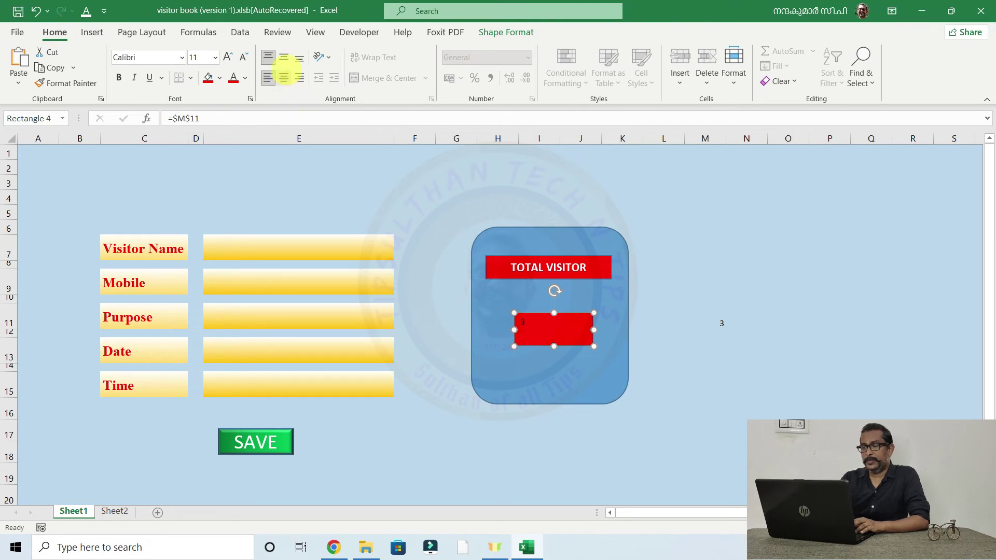
Format the count in the red box as centred, bold, yellow 28 pt text
click(283, 78)
click(283, 57)
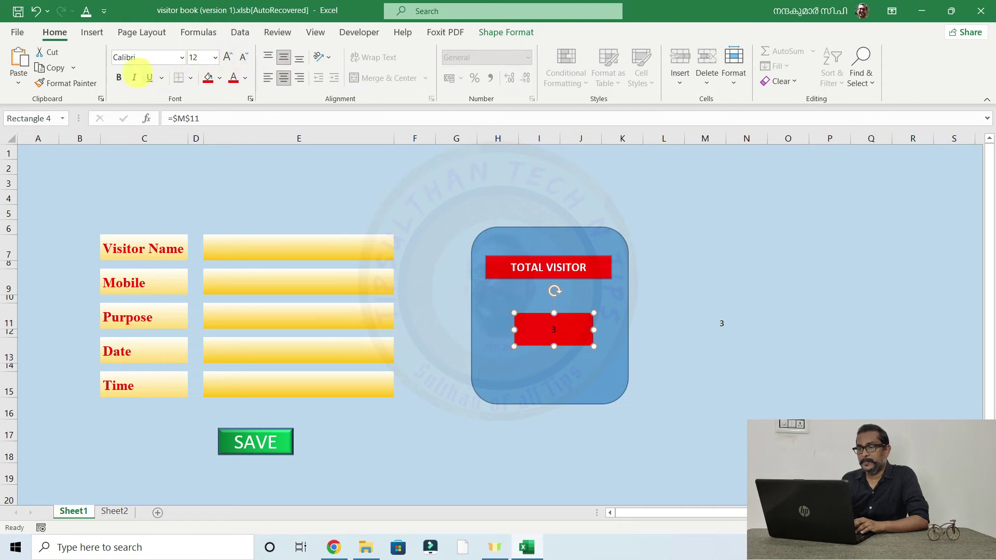
click(119, 77)
click(227, 56)
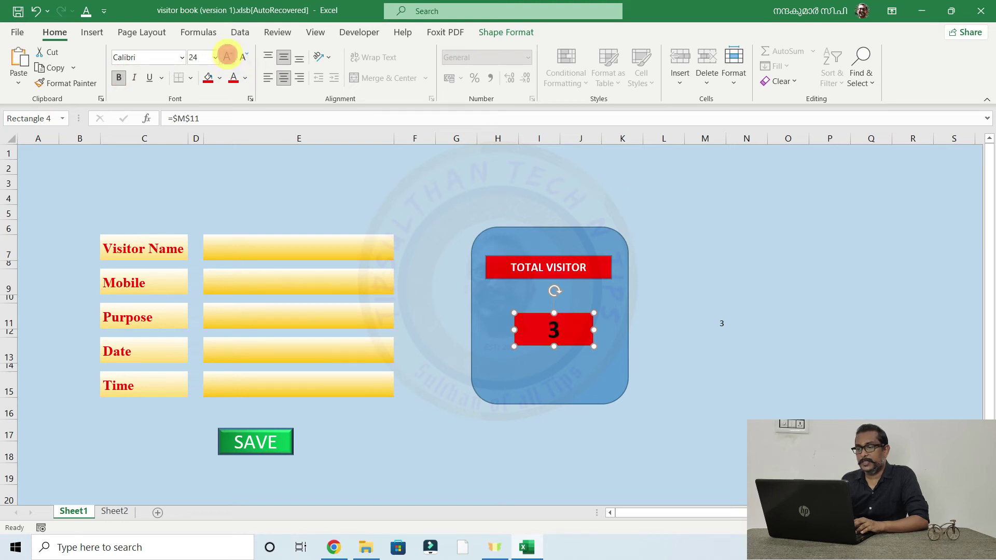
click(227, 56)
click(245, 78)
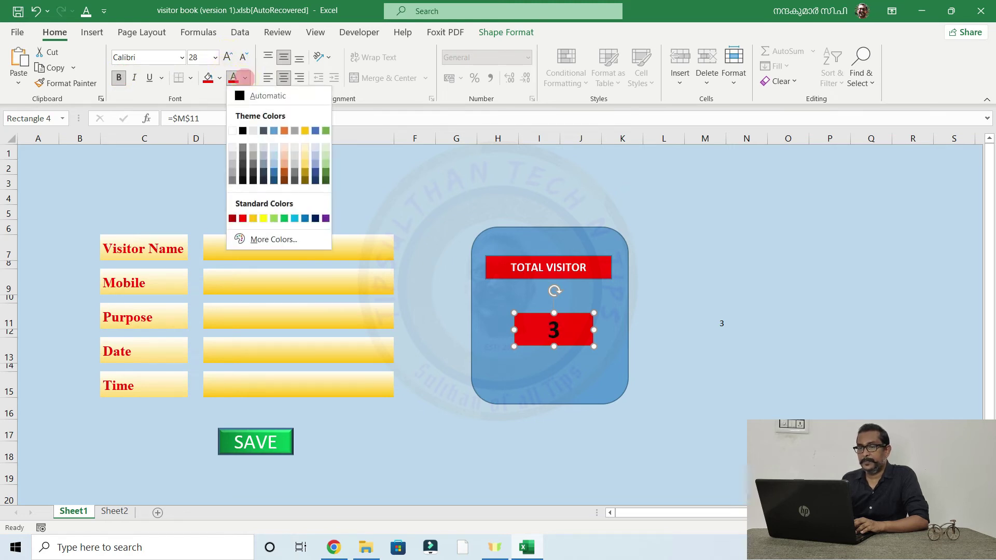
click(264, 219)
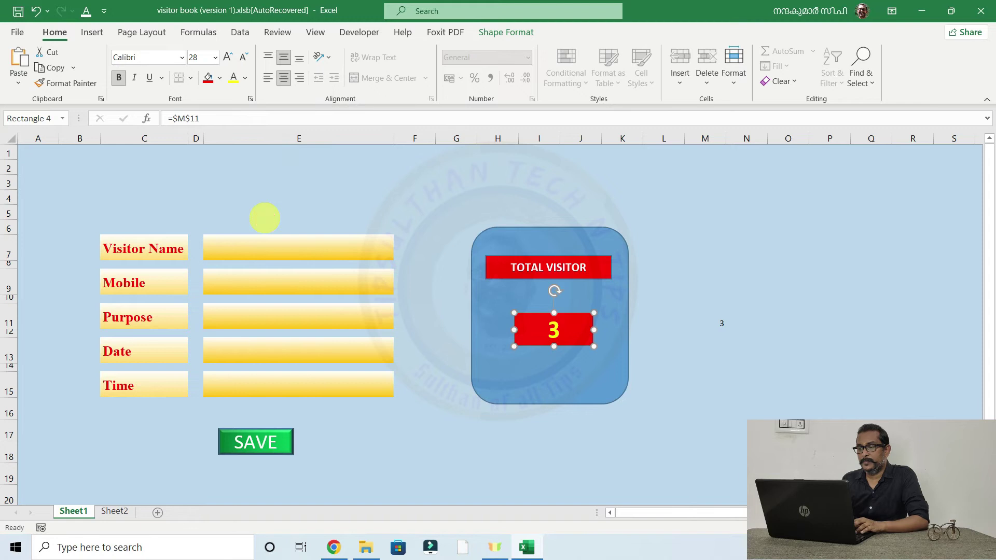
click(378, 184)
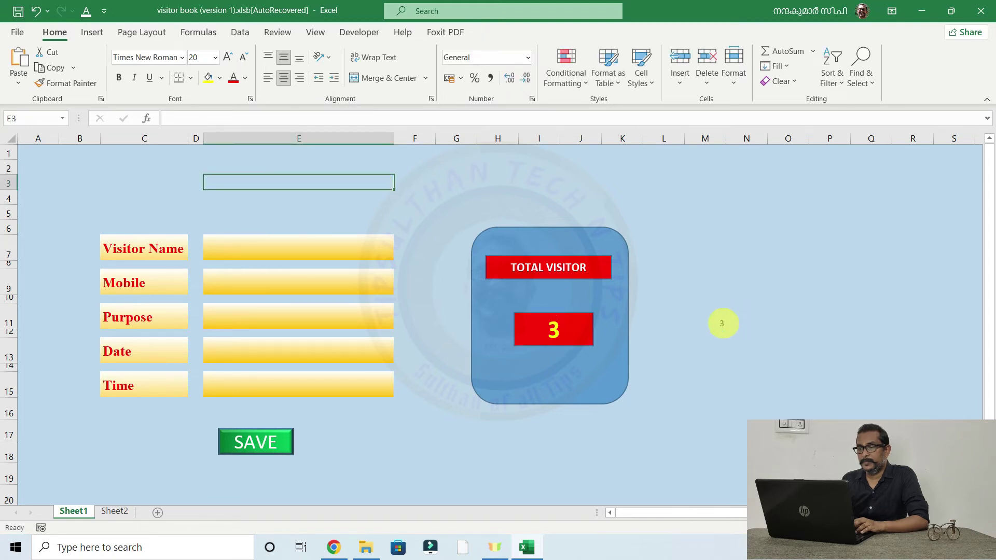
click(722, 324)
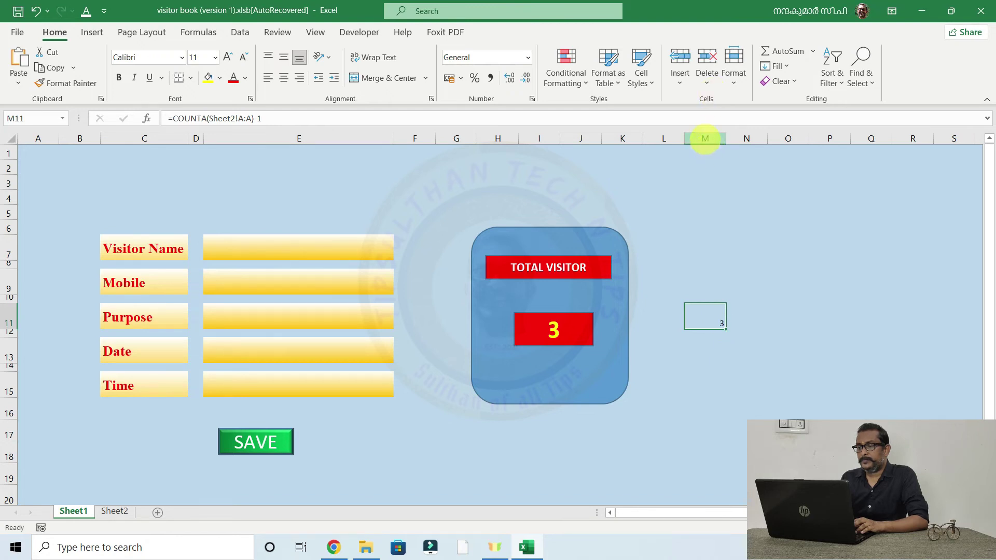
Hide column M containing the COUNTA helper formula
right_click(705, 139)
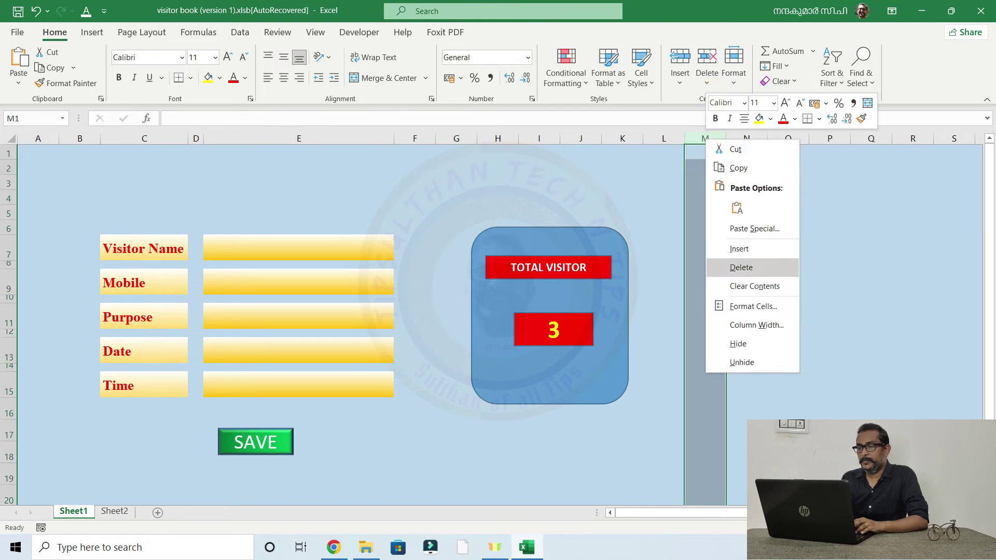
click(738, 343)
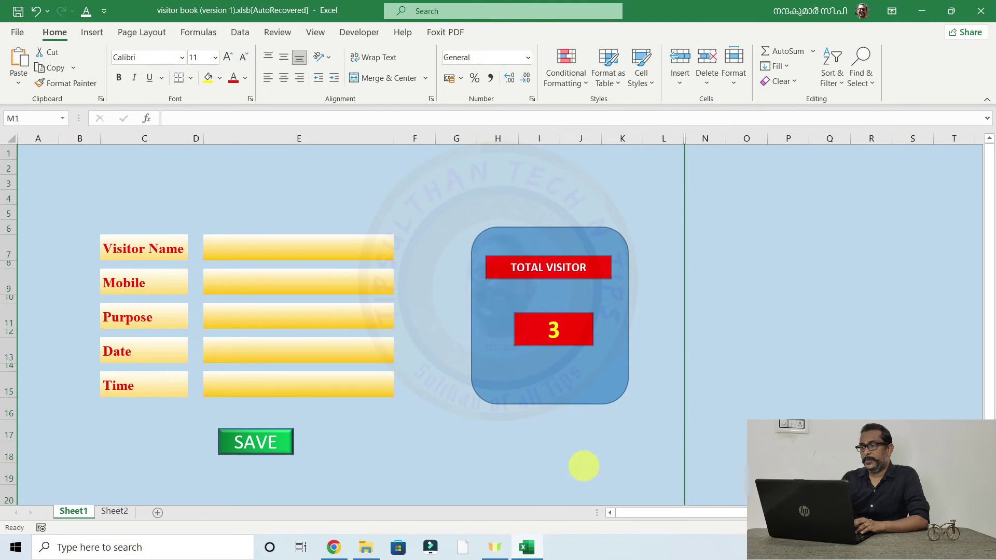
click(581, 473)
click(292, 247)
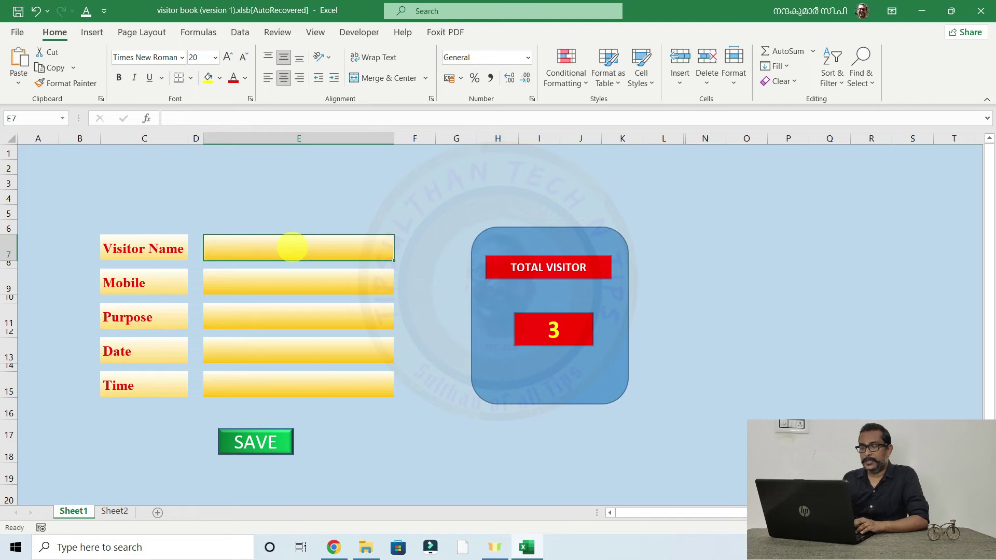
Enter a visitor's name, mobile number and purpose 'ck', then save, raising TOTAL VISITOR to 4
text(Vijay)
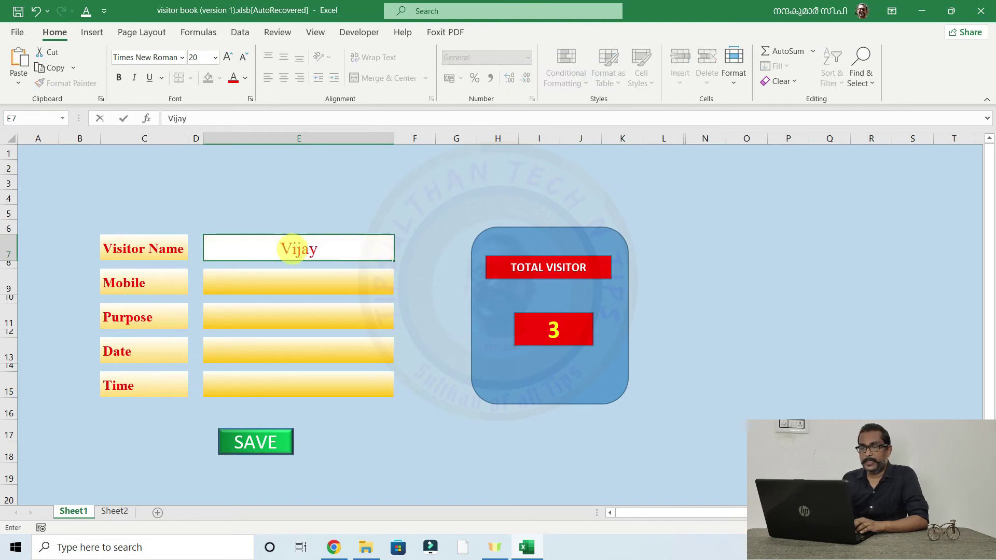
click(293, 279)
text(98)
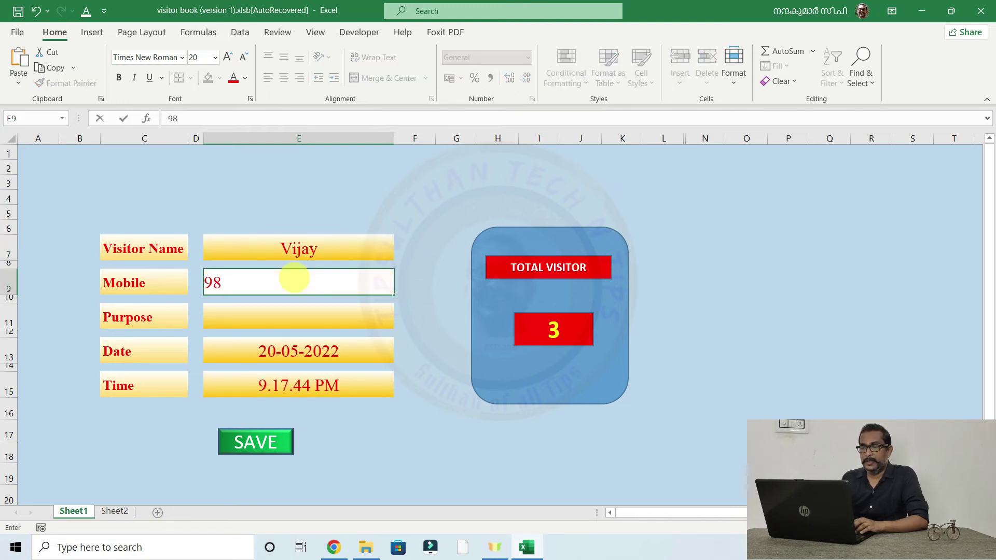
text(XXXXXX)
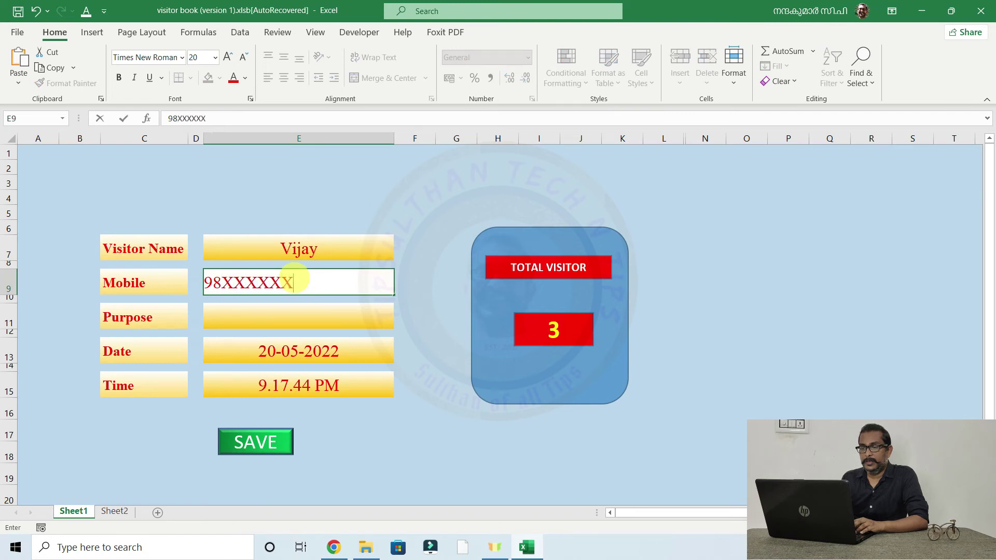
click(289, 314)
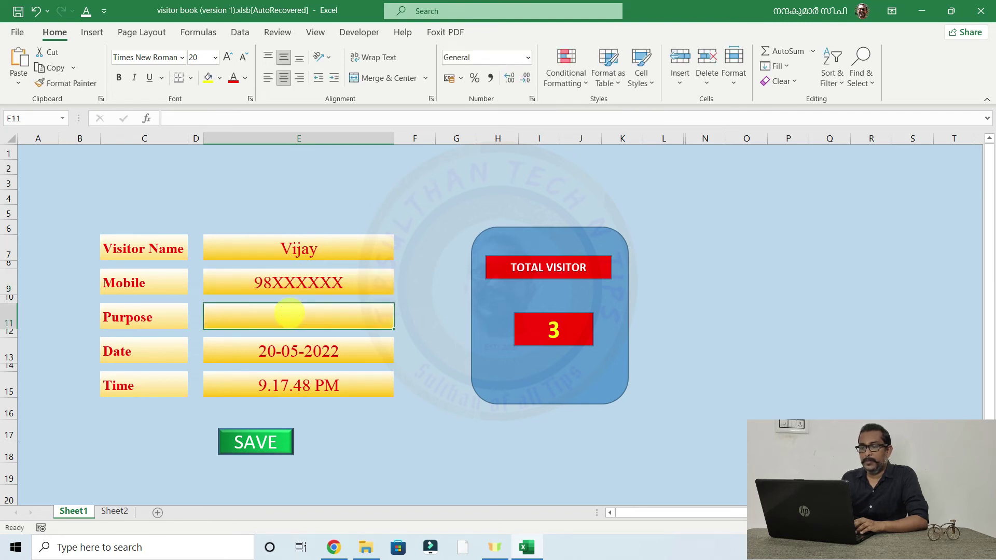
text(c)
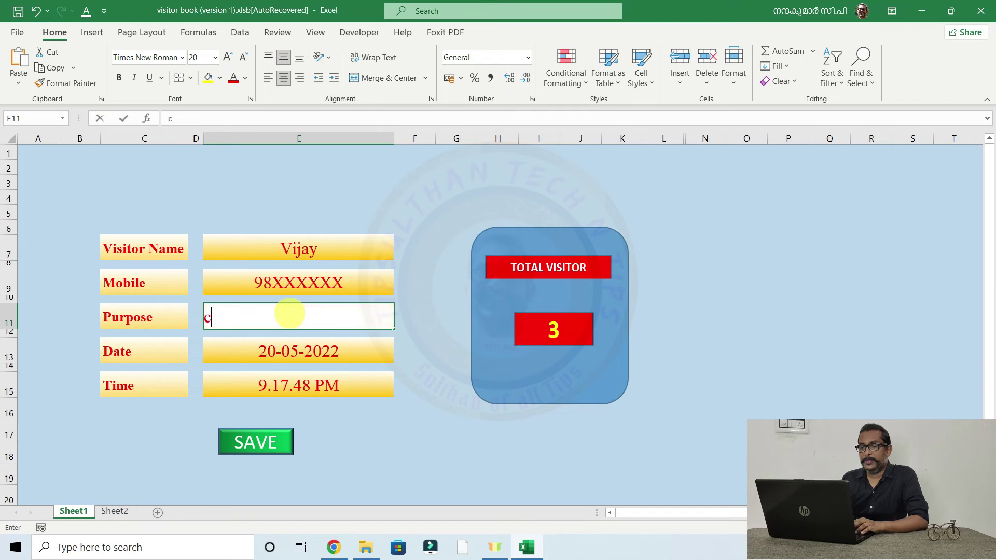
text(king)
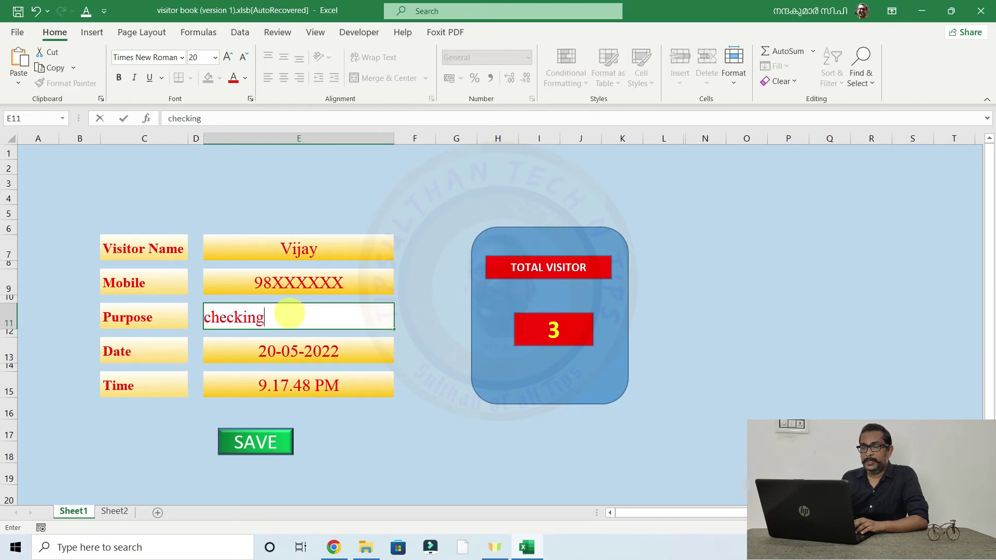
click(374, 478)
click(254, 441)
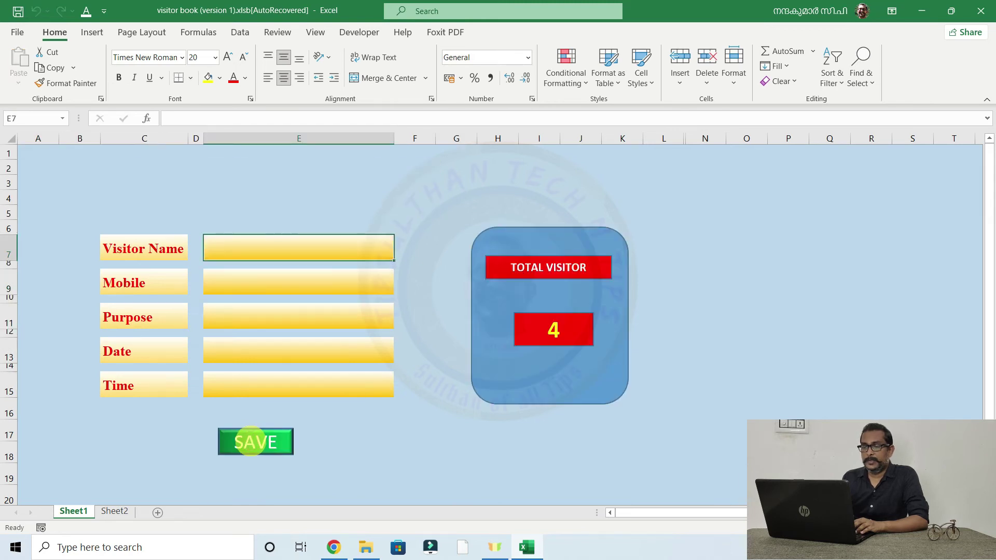
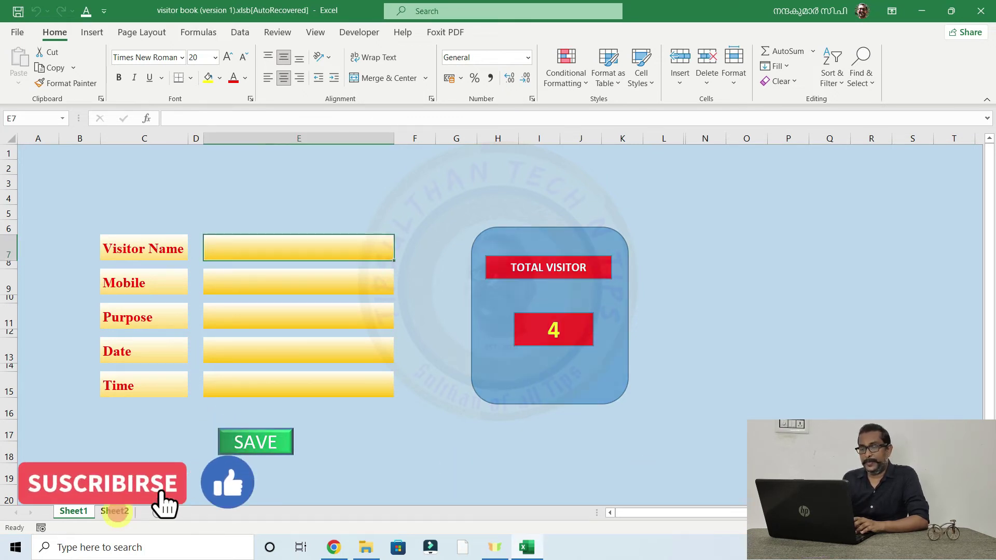
Check the Sheet2 log, then enter the visitor's name and mobile number on the Sheet1 form
click(115, 511)
click(73, 511)
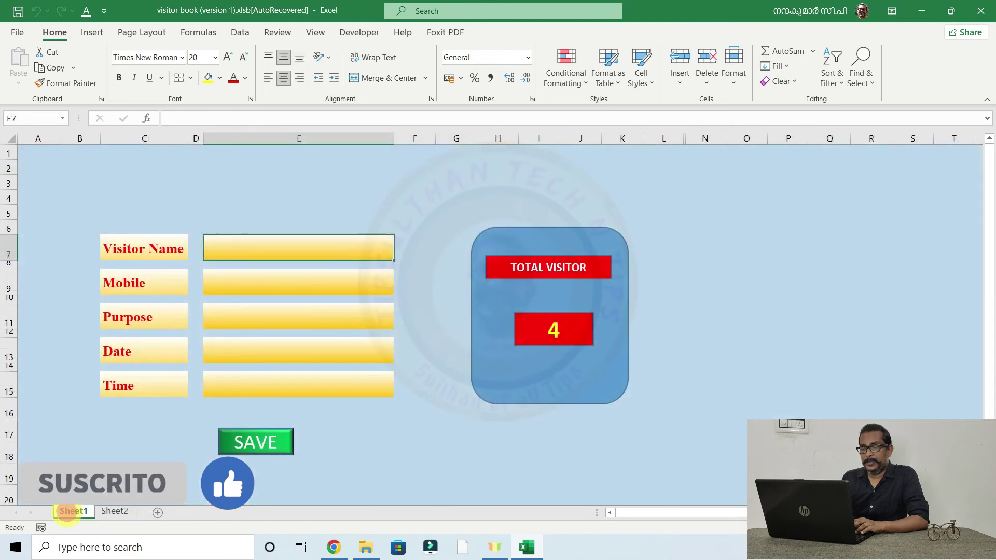
click(253, 253)
text(K)
key(BackSpace)
key(BackSpace)
key(BackSpace)
text(Kunju)
click(252, 273)
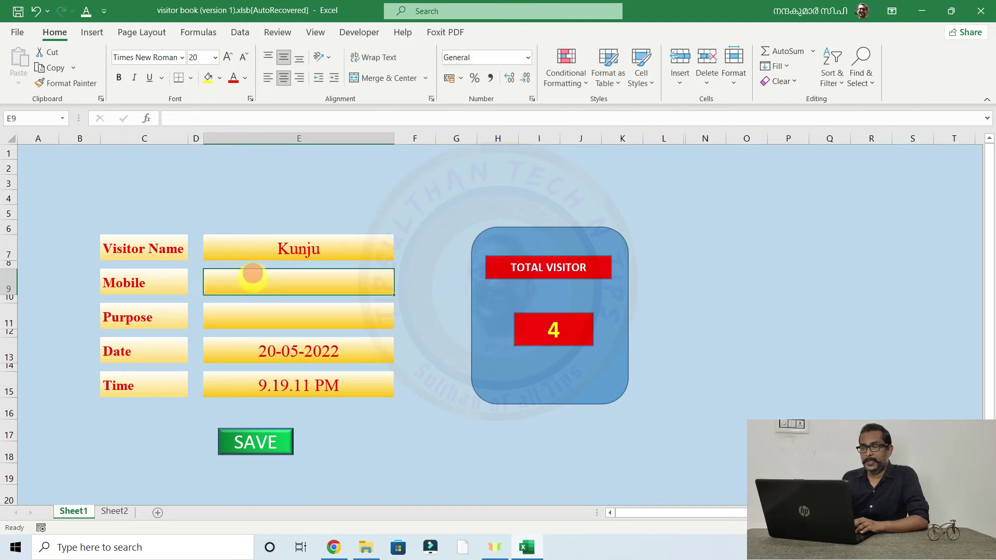
text(XXXXXXXXX)
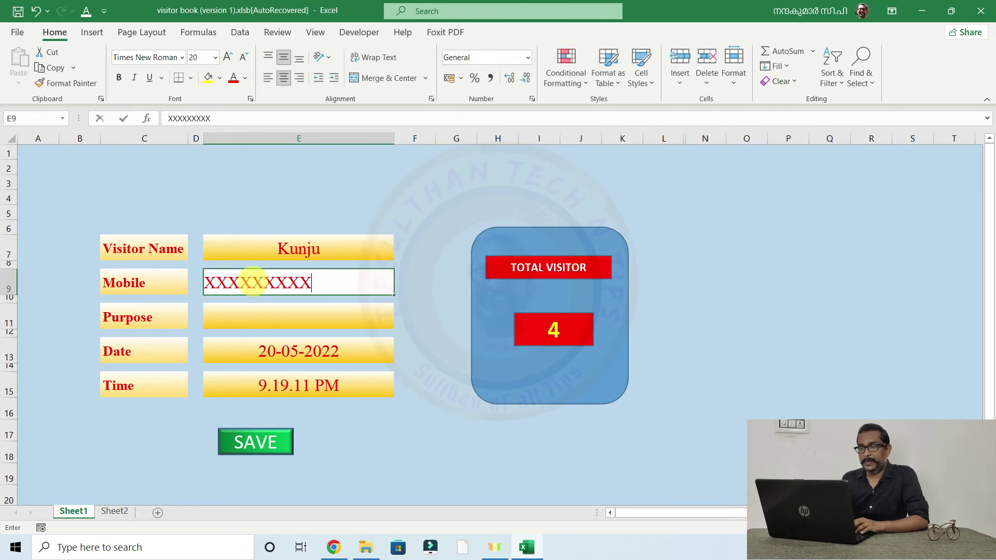
text(X)
Enter the purpose and save the entry, confirming the fifth record appears on Sheet2
click(260, 315)
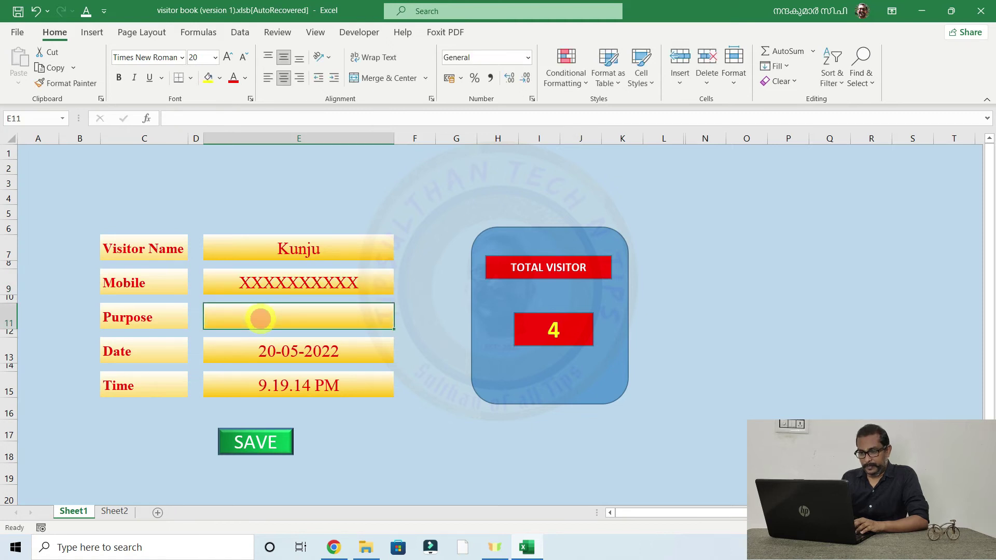
text(XXXXX)
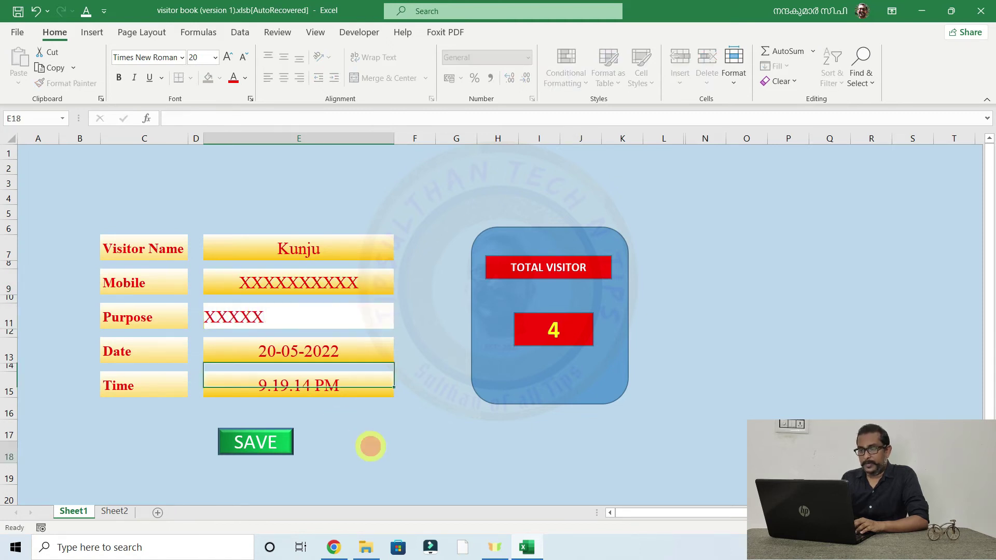
click(371, 444)
click(276, 445)
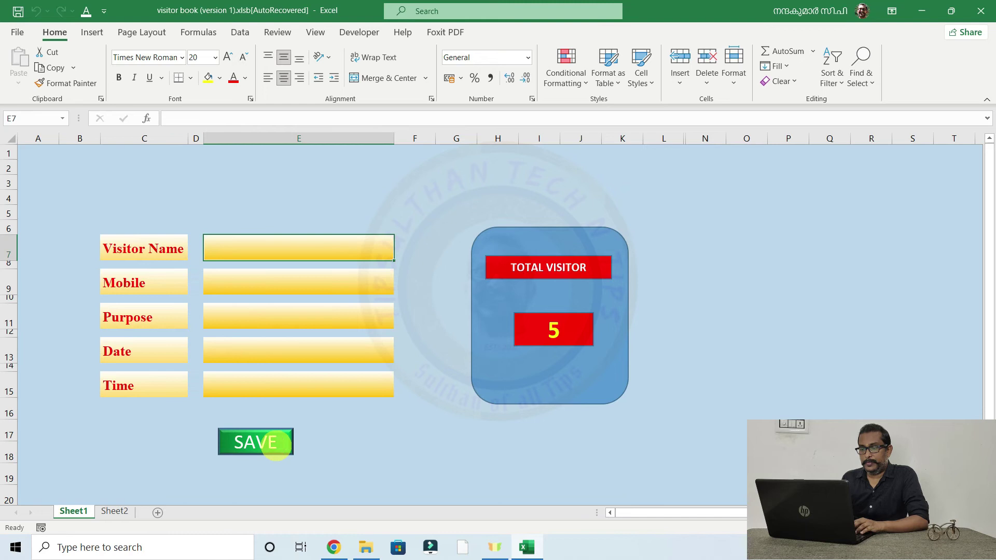
click(115, 512)
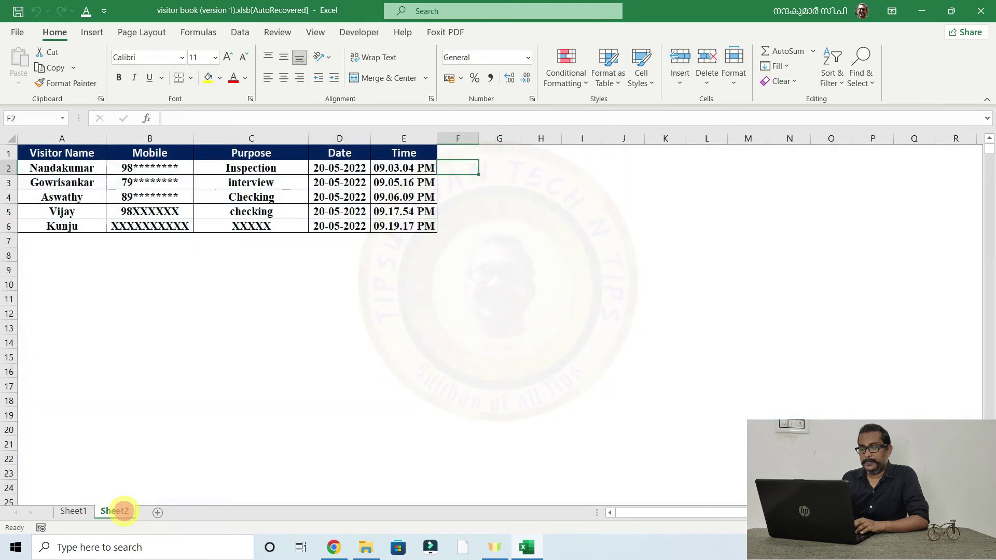
Move the red visitor count box up directly beneath the TOTAL VISITOR label
click(73, 511)
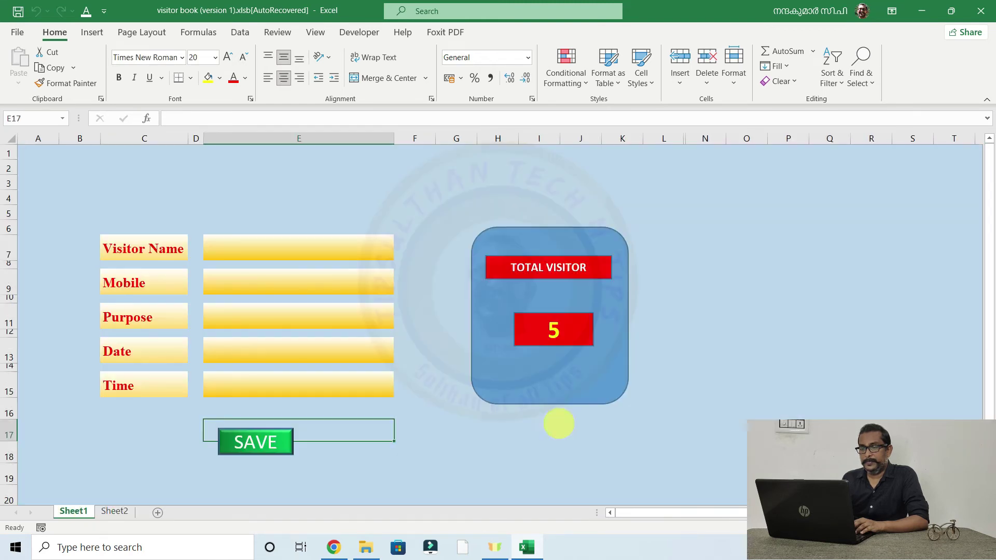
click(551, 326)
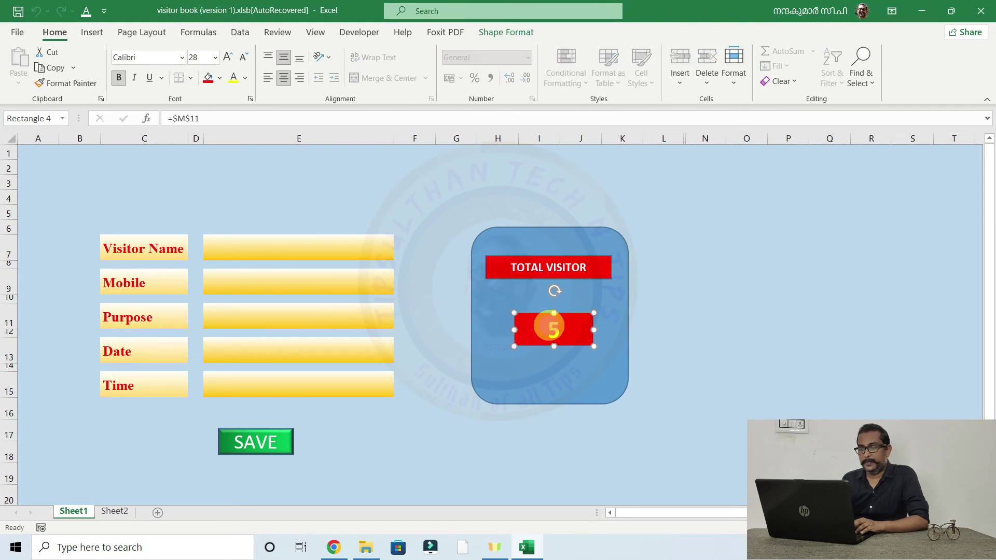
drag(550, 327, 546, 300)
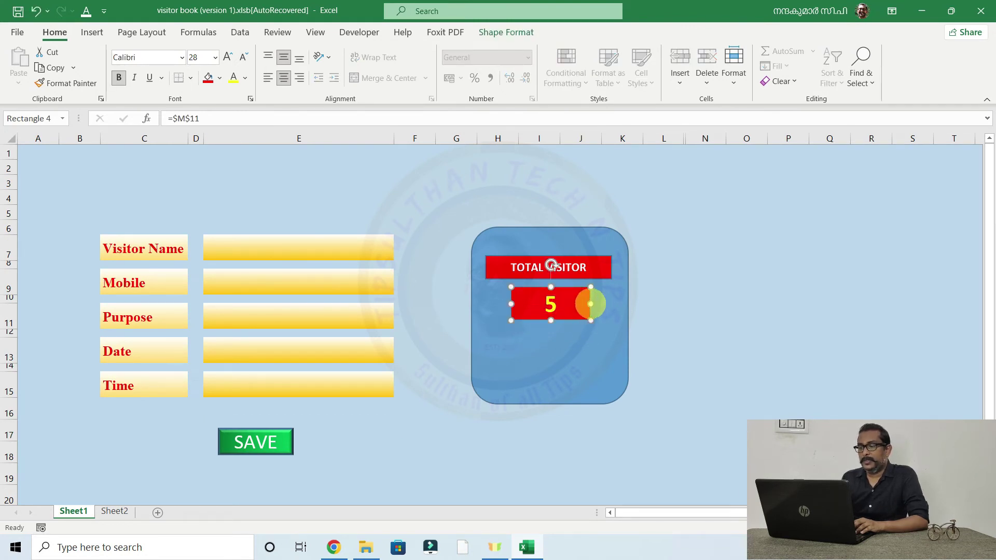
click(553, 381)
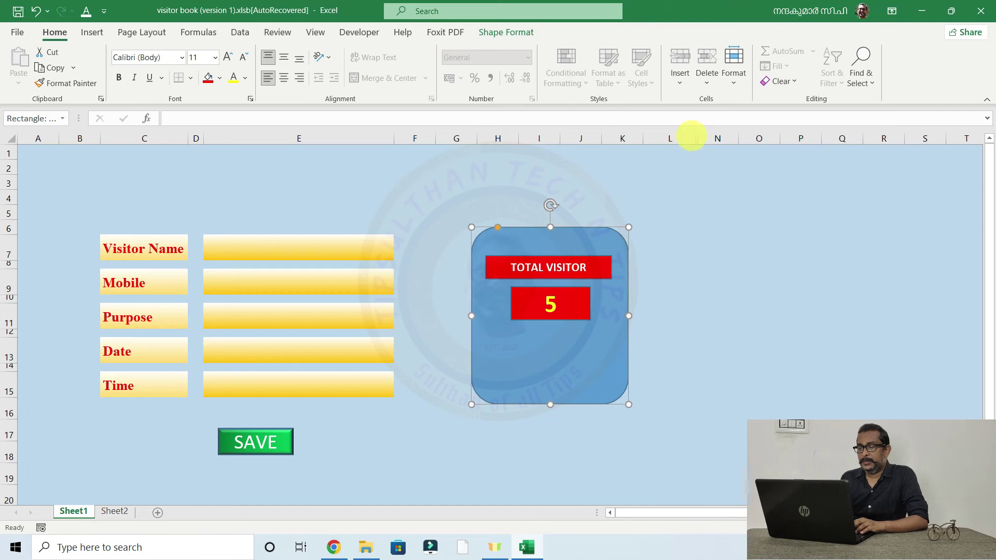
Set columns L to N to width 5, then widen them so M11 shows 5
drag(675, 138, 707, 139)
right_click(710, 139)
key(Escape)
right_click(708, 139)
click(760, 326)
text(5)
key(Return)
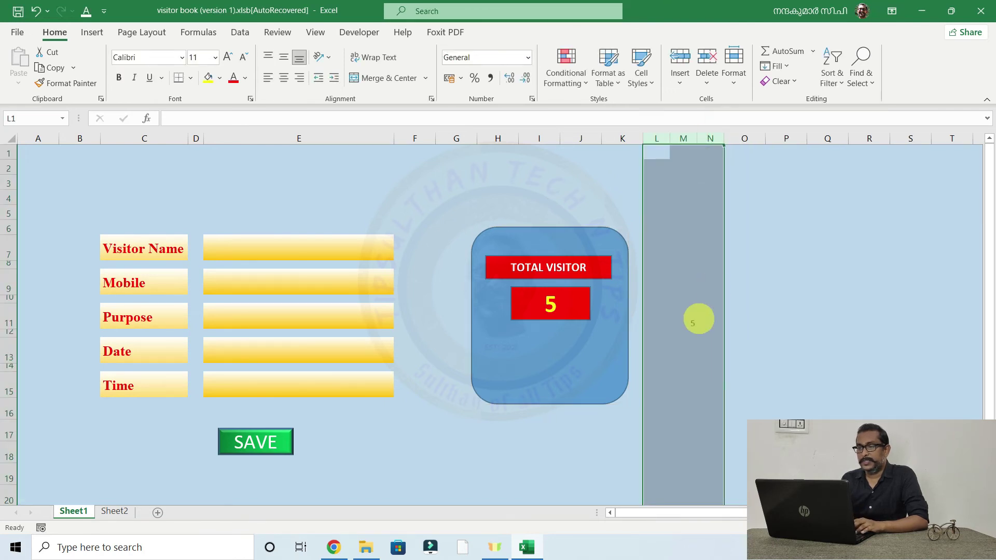
drag(697, 139, 753, 141)
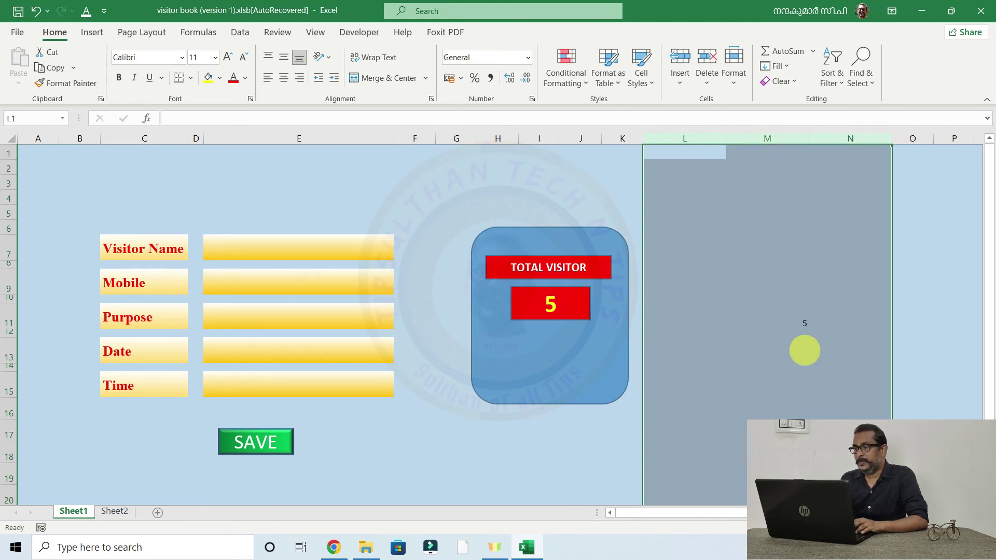
Enter =TODAY() in M13 to show the date 20-05-2022
click(802, 352)
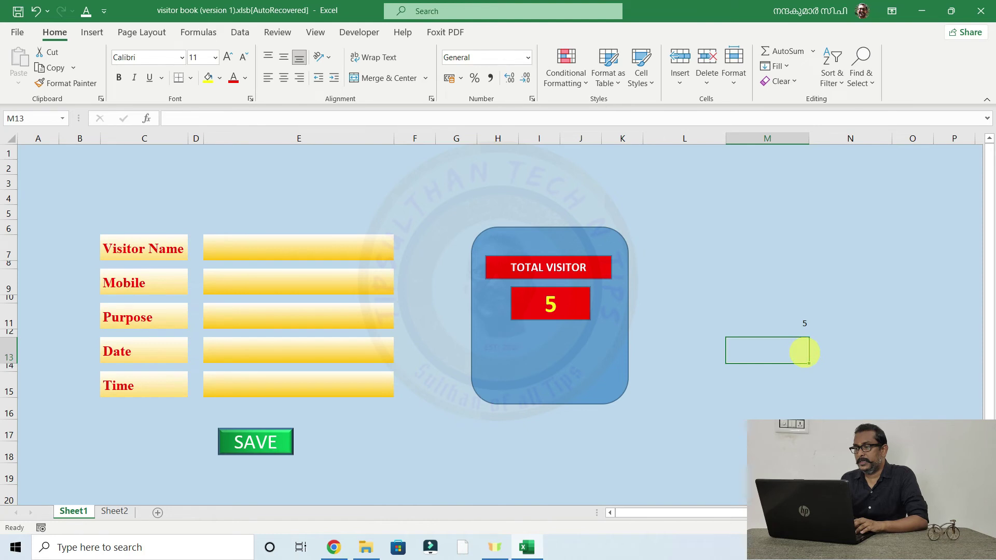
text(=)
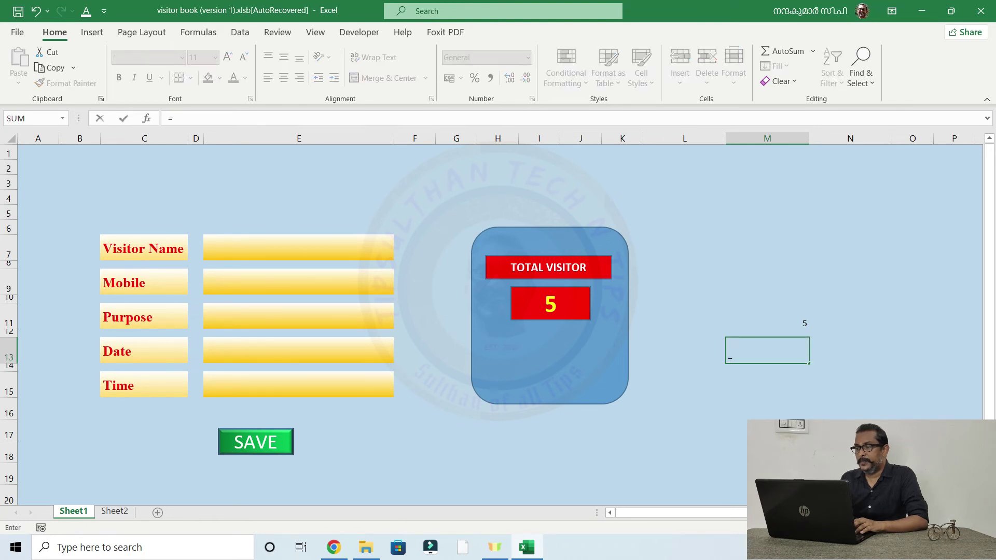
text(to)
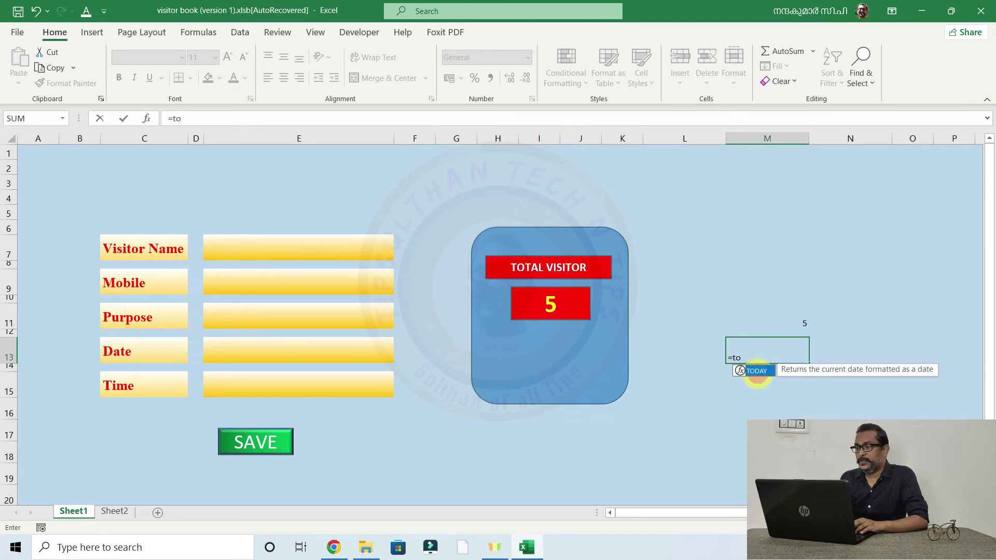
double_click(757, 371)
text())
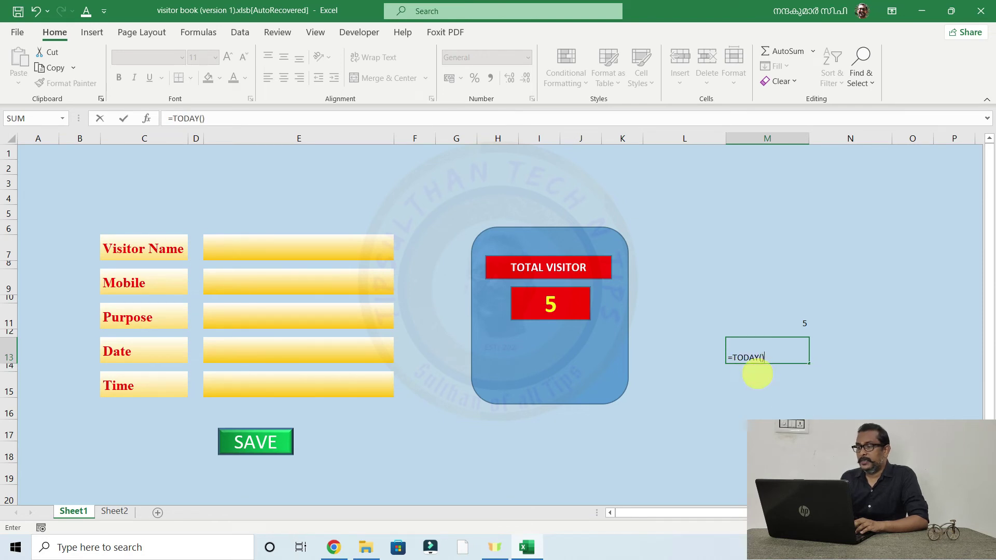
key(Return)
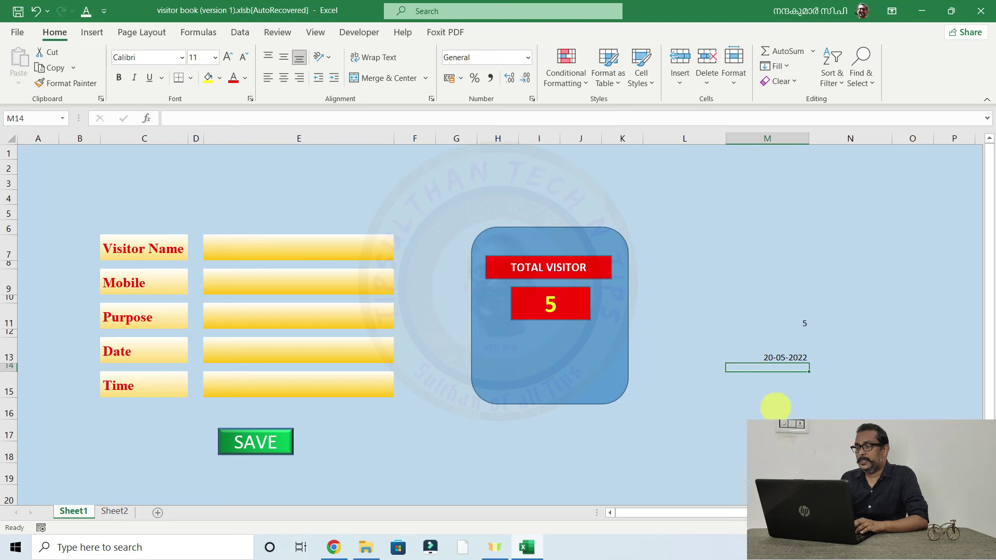
Enter =TEXT(M13,"DDDD") in M15 to show the weekday, Friday
click(770, 393)
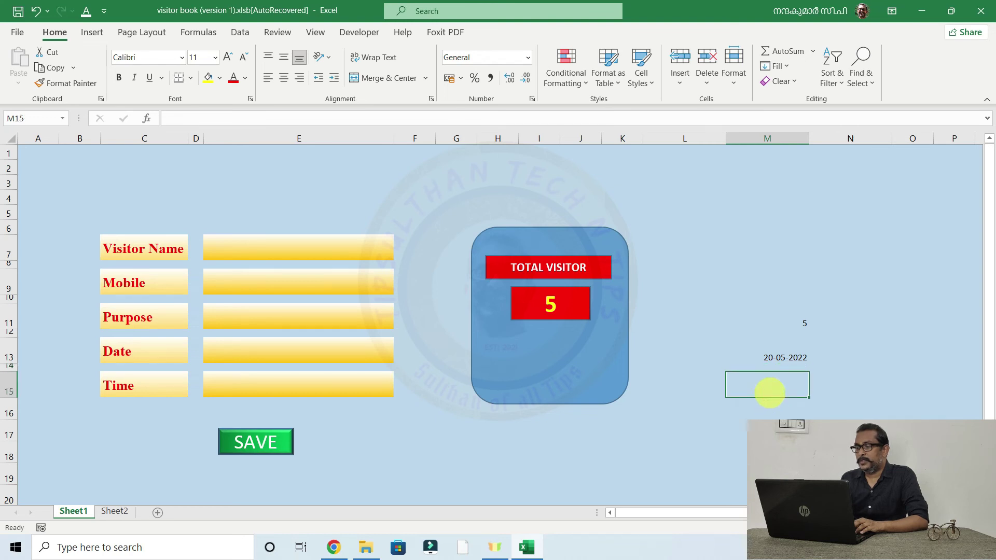
text(=)
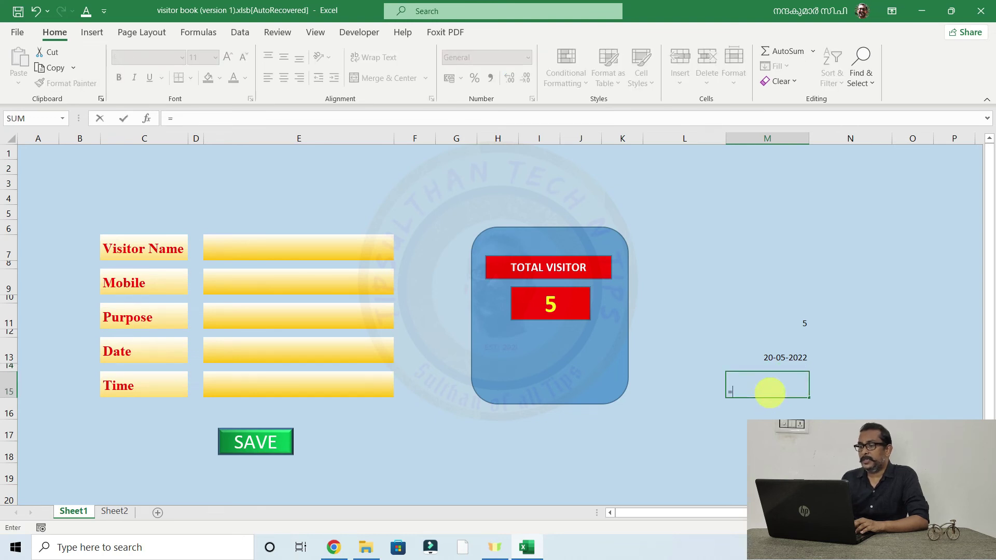
text(tex)
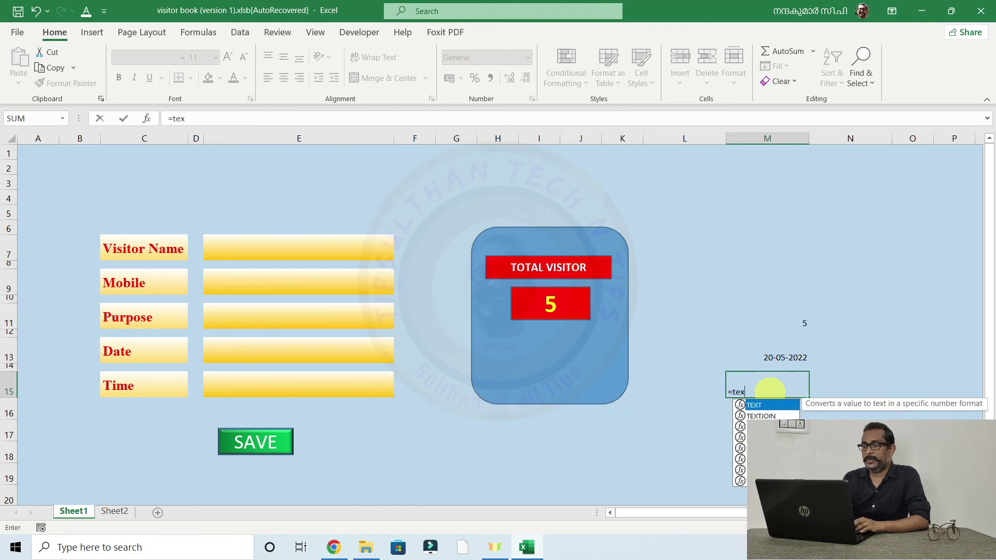
text(t)
key(Tab)
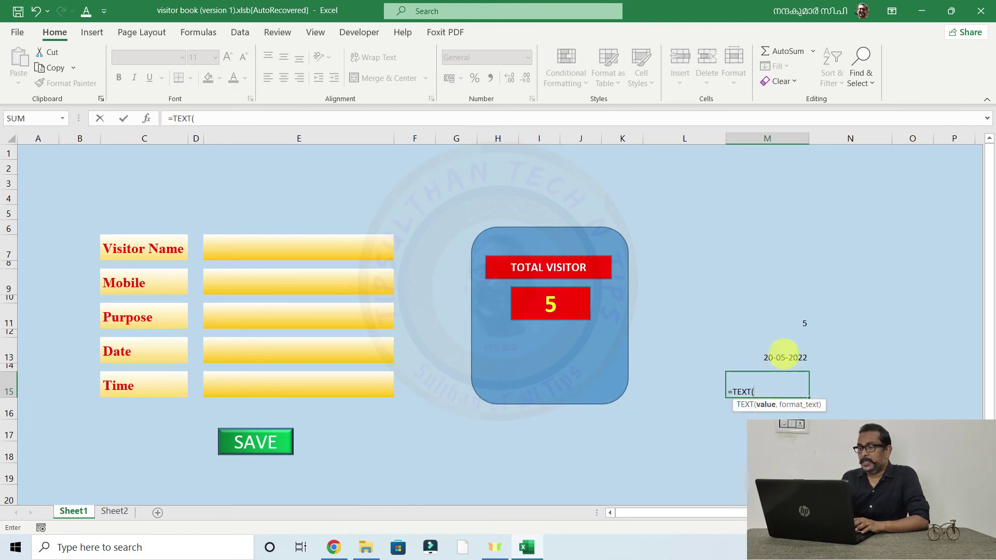
click(784, 357)
text(,"DDDD"0)
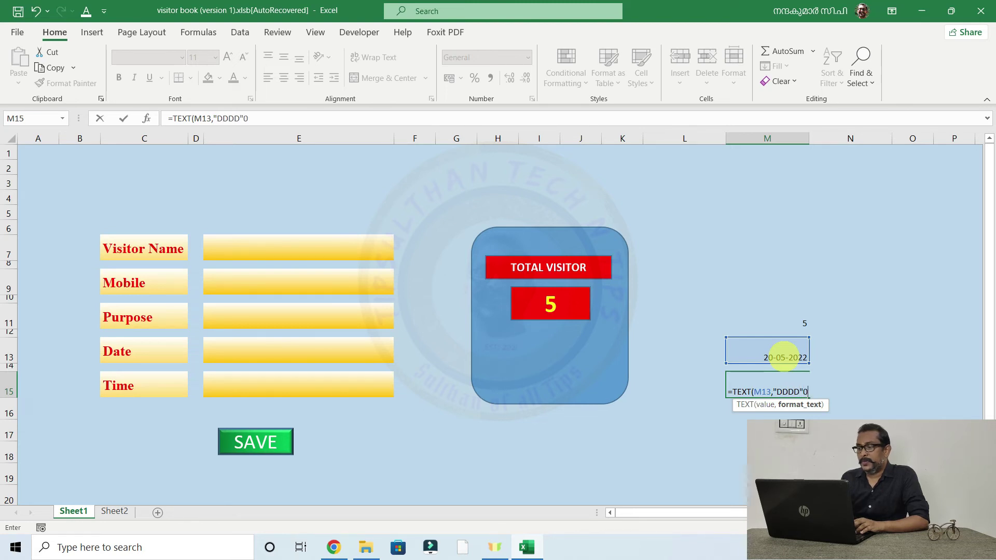
text())
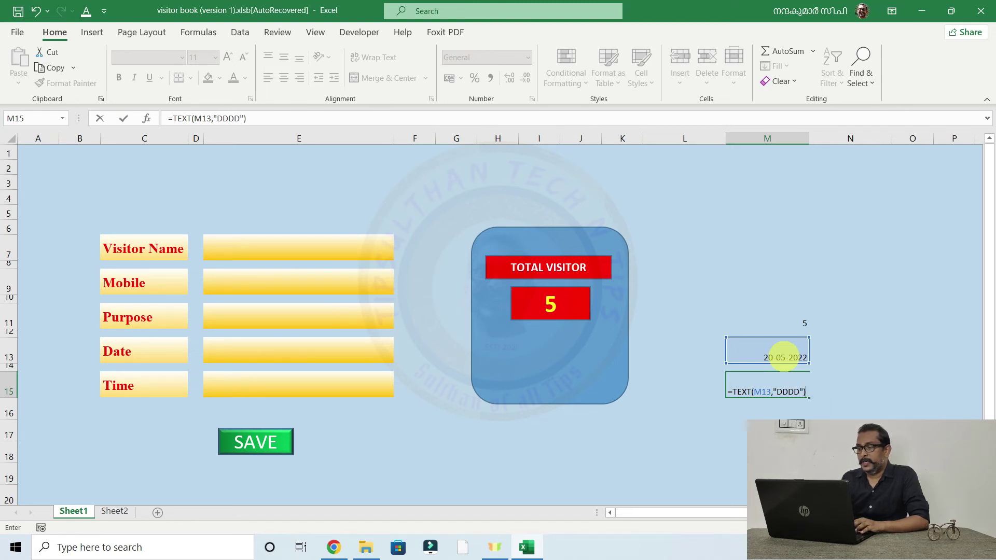
key(Return)
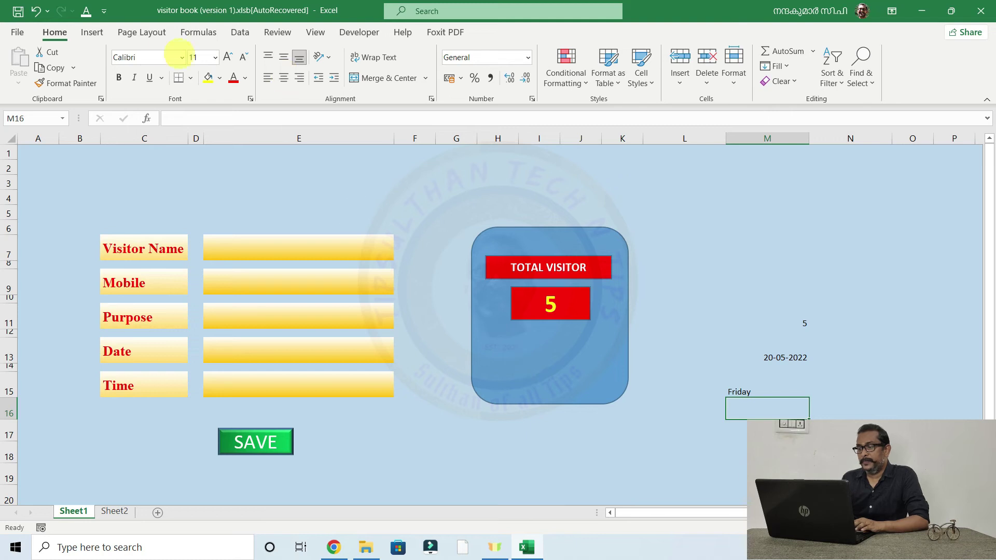
Draw a text box inside the blue visitor panel
click(92, 34)
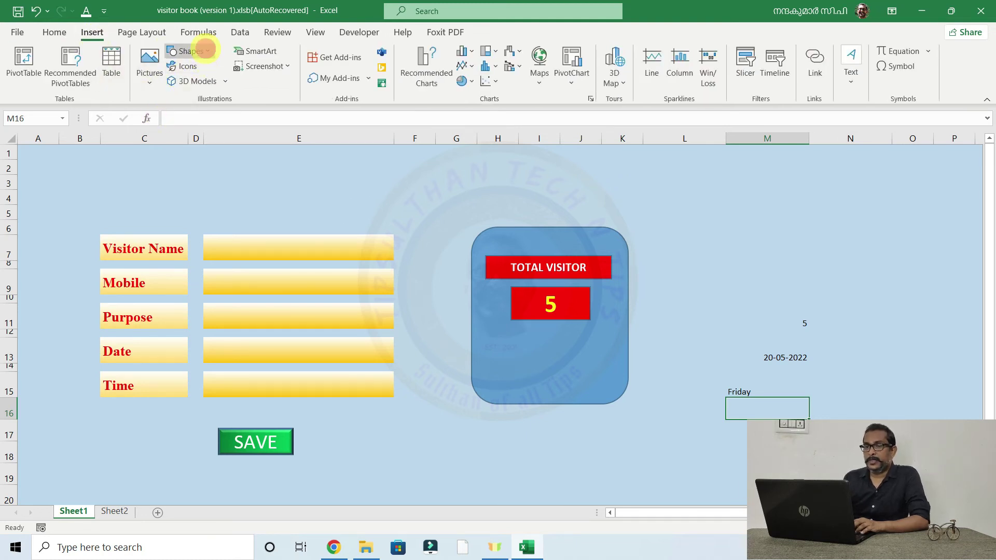
click(190, 51)
click(172, 85)
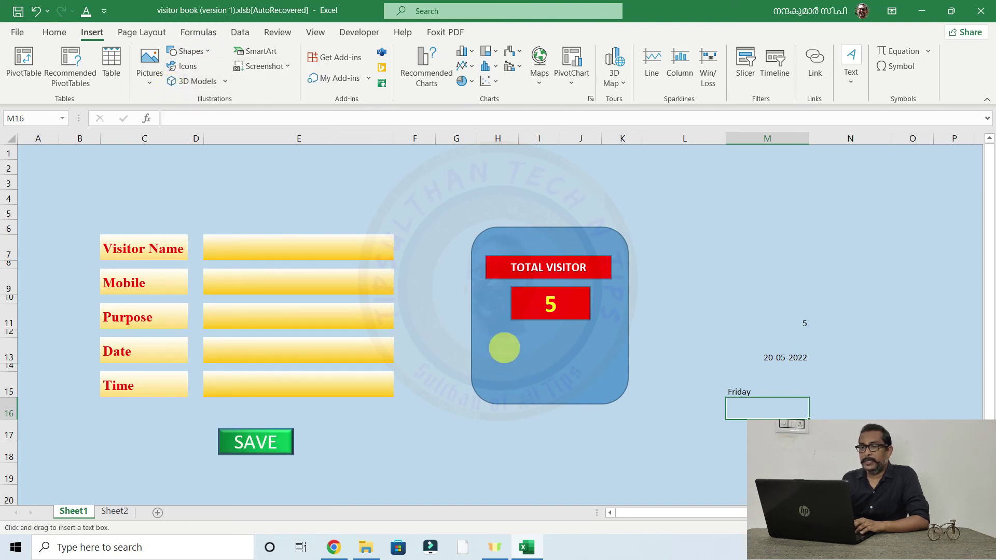
mouse_move(504, 343)
mouse_down()
mouse_move(605, 352)
mouse_move(600, 362)
mouse_up()
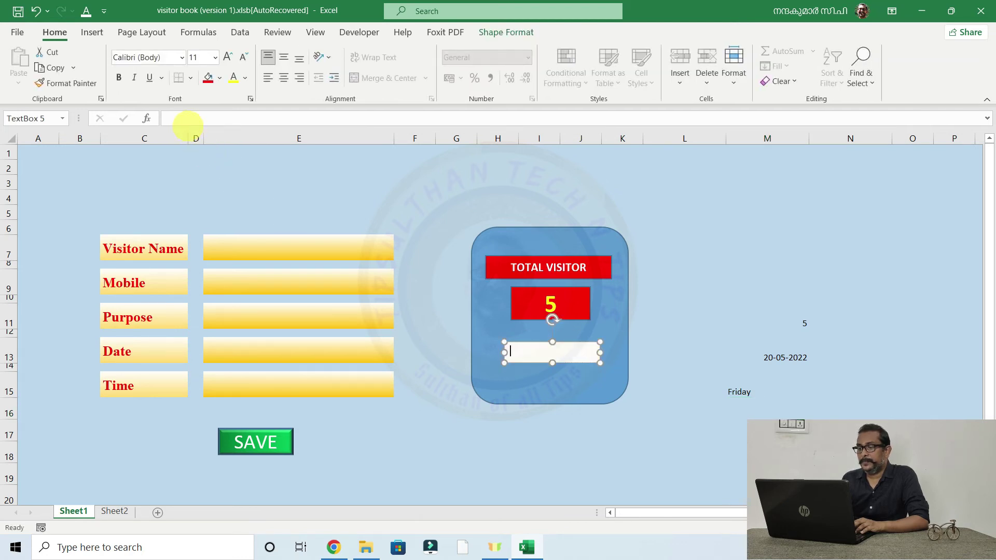
Link the text box to cell M13 so it shows 20-05-2022, centred
click(187, 122)
text(=)
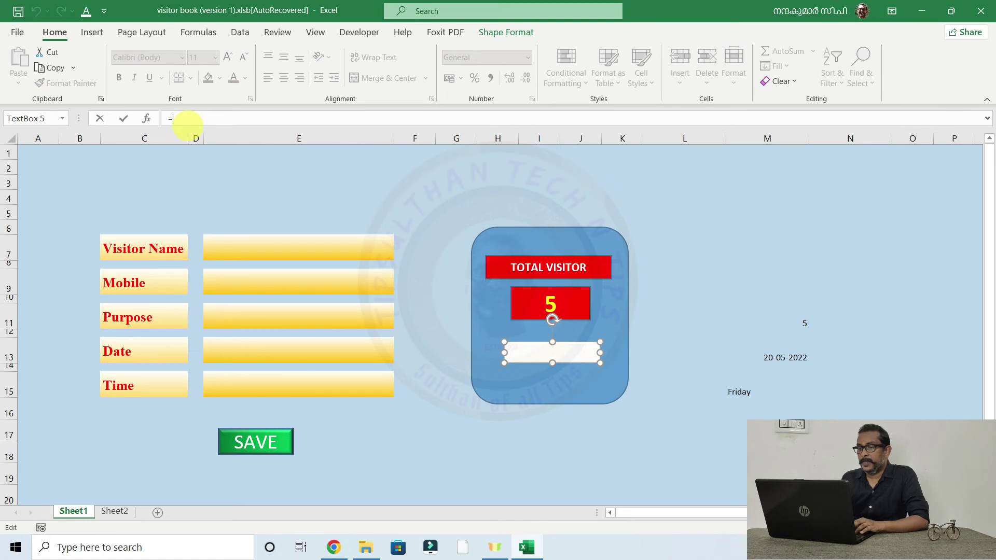
click(793, 359)
key(Return)
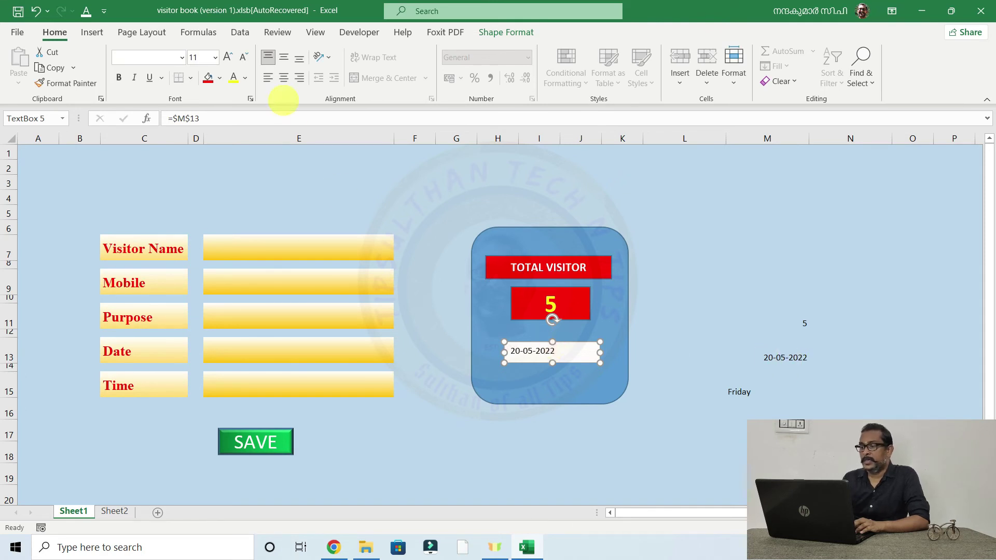
click(283, 78)
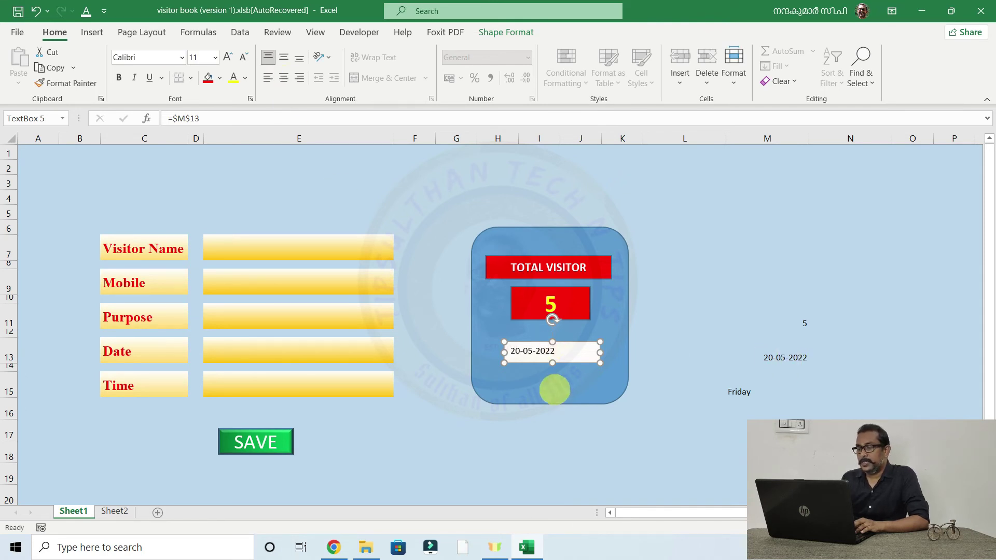
click(547, 349)
Centre the date both ways, make it bold and enlarge it to size 16
click(552, 391)
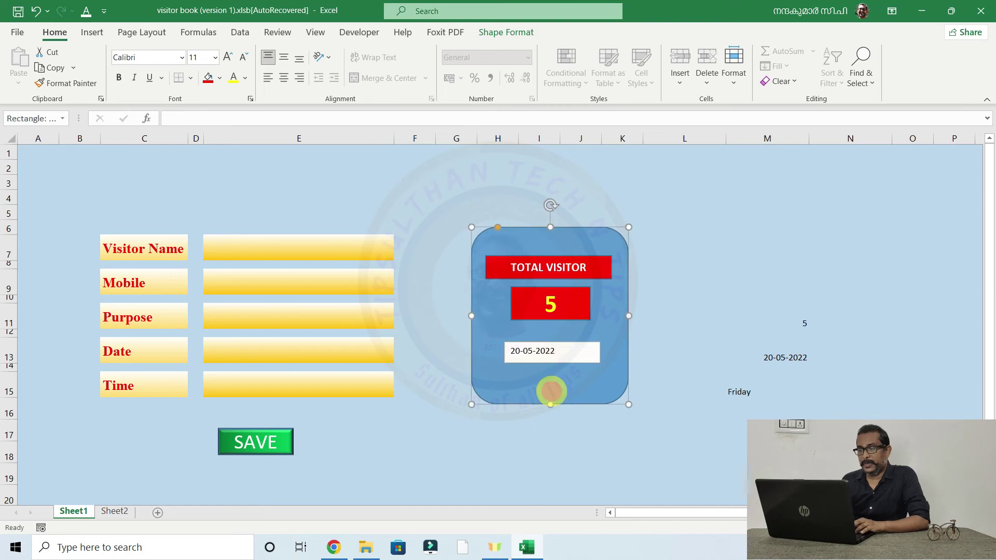
click(537, 350)
click(282, 78)
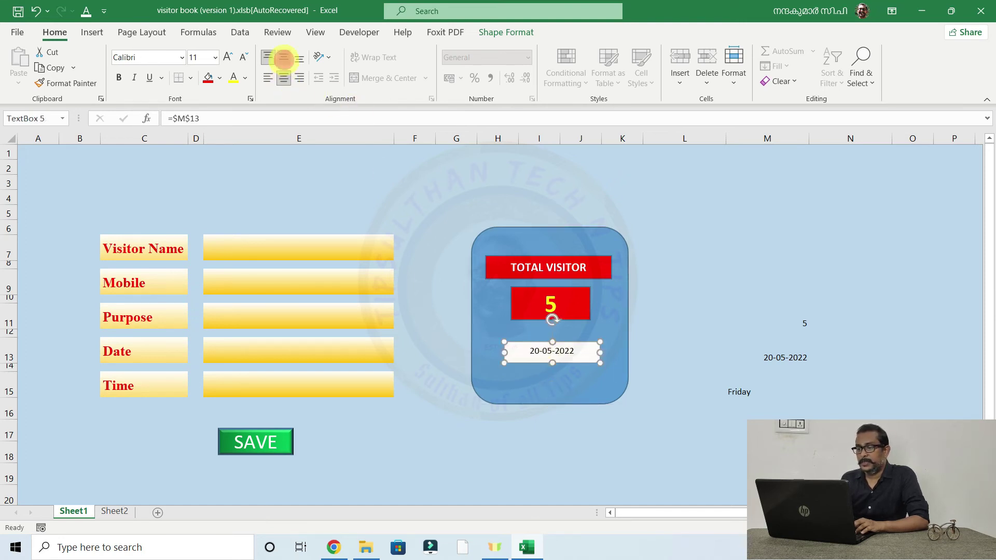
click(283, 58)
click(118, 78)
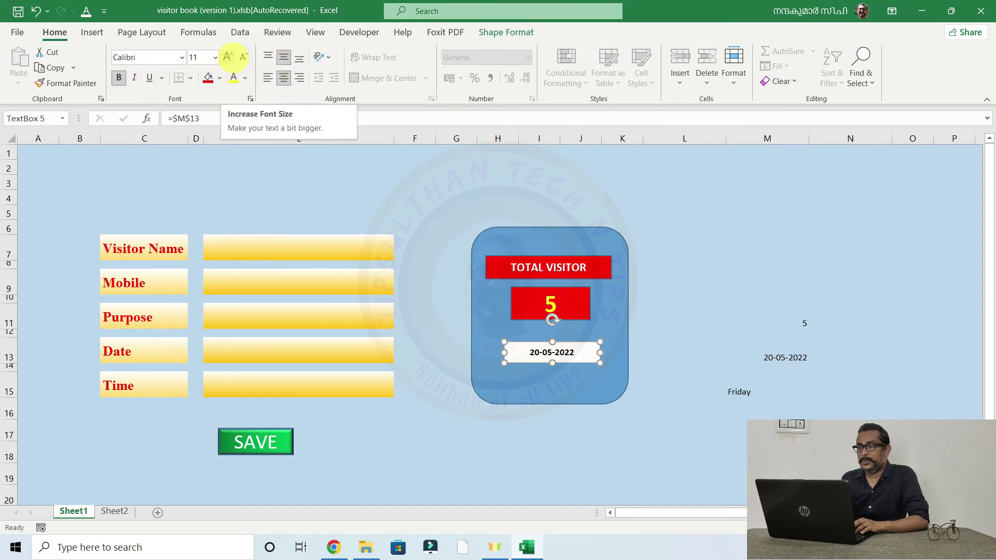
click(227, 57)
click(229, 57)
click(231, 57)
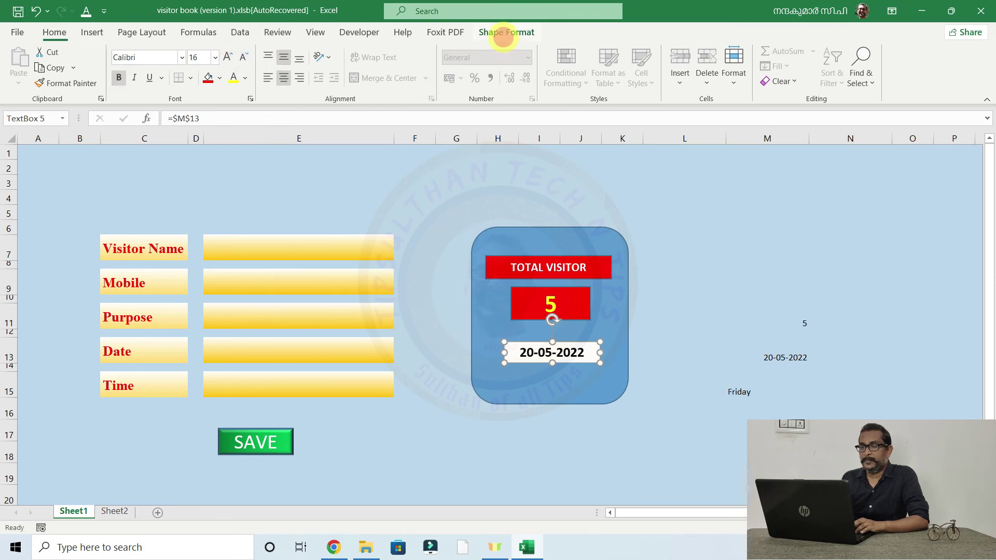
Give the date box No Fill and No Outline so it blends into the panel
click(504, 32)
click(466, 51)
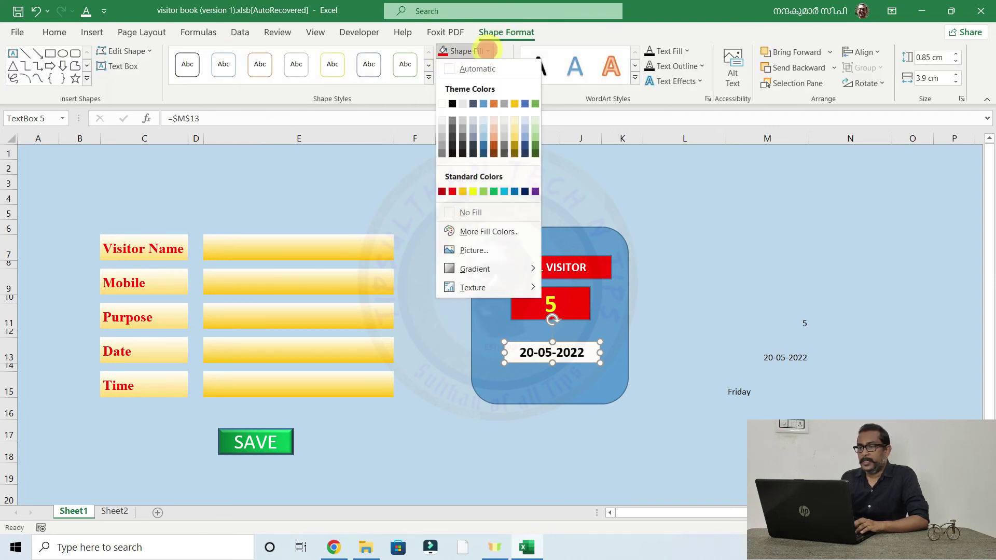
click(461, 210)
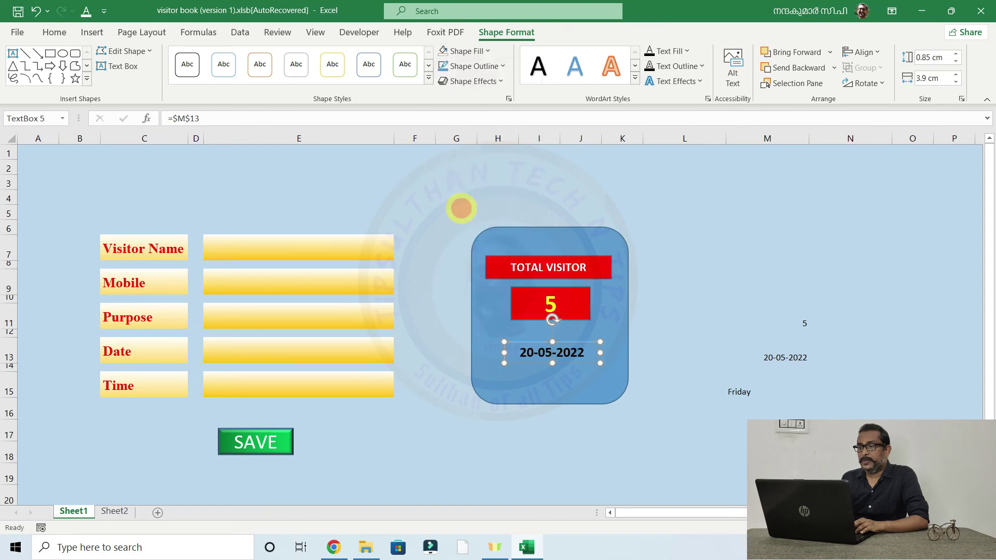
click(498, 66)
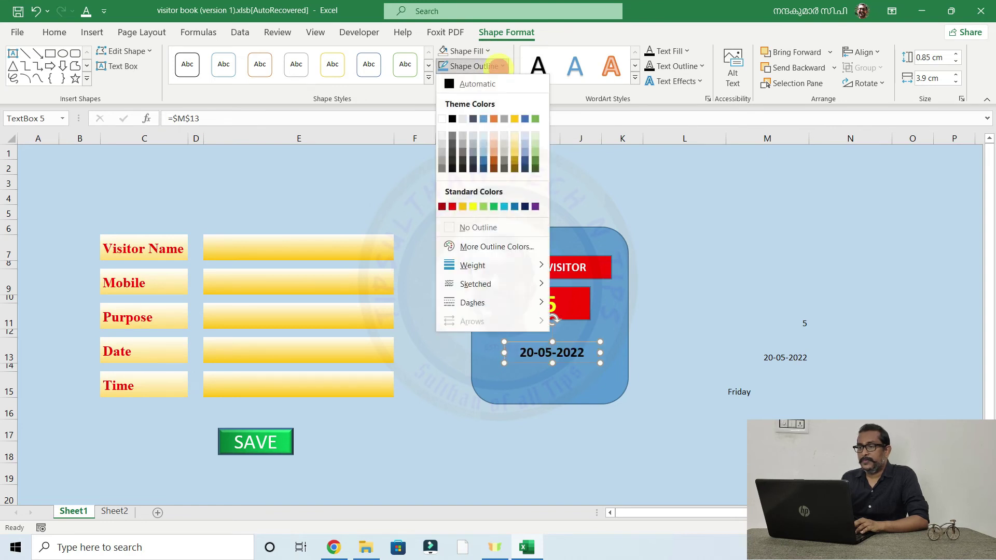
click(466, 227)
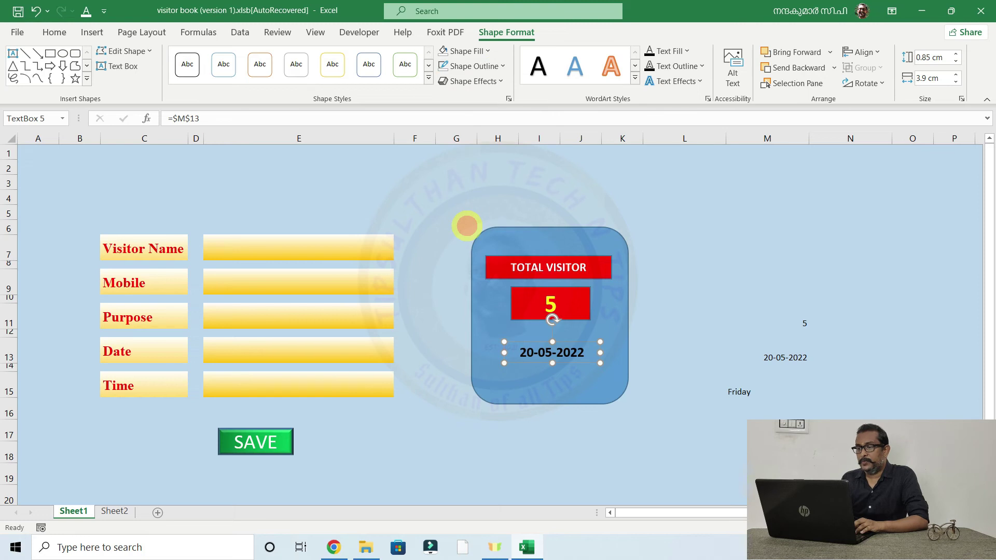
click(710, 307)
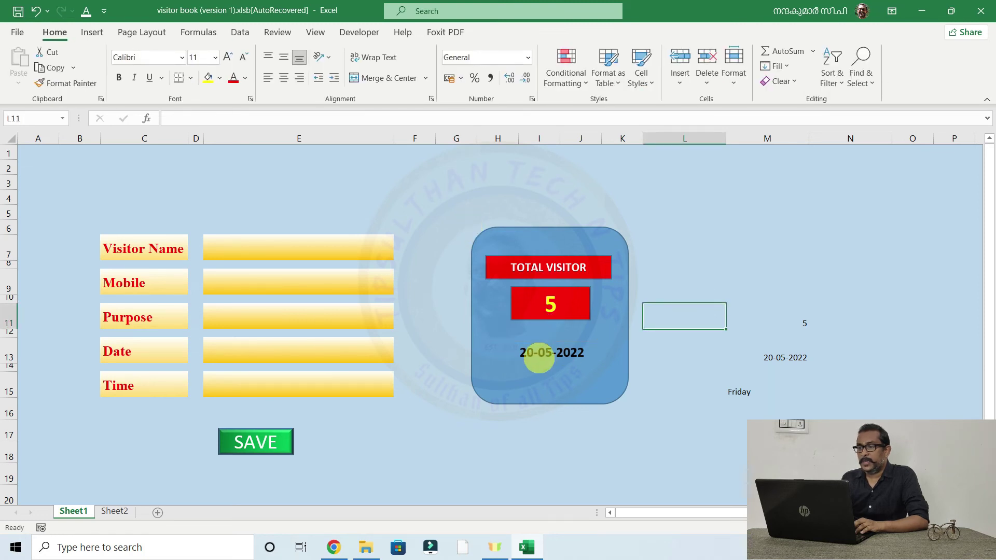
Duplicate the date text box and place the copy just below the date
click(539, 356)
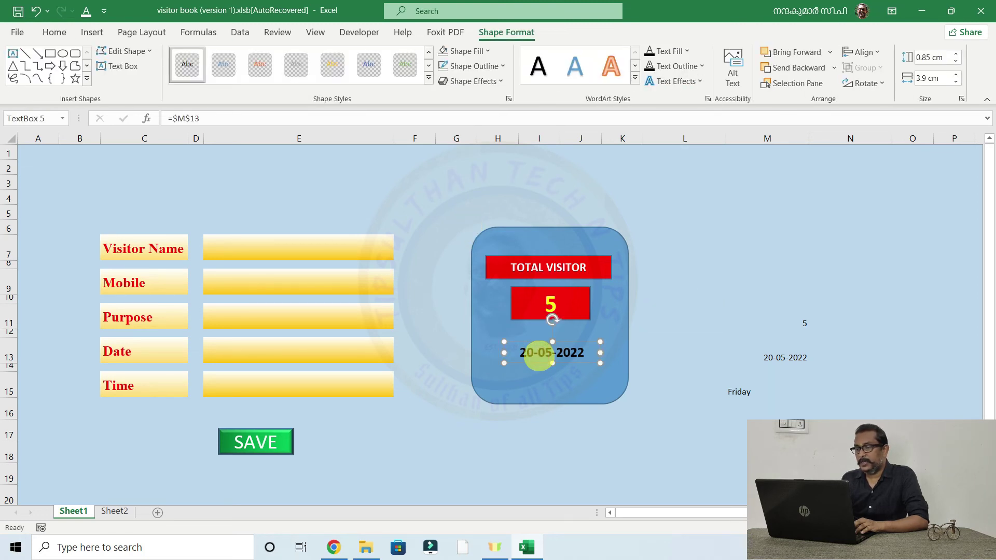
key(ctrl+d)
drag(539, 356, 531, 372)
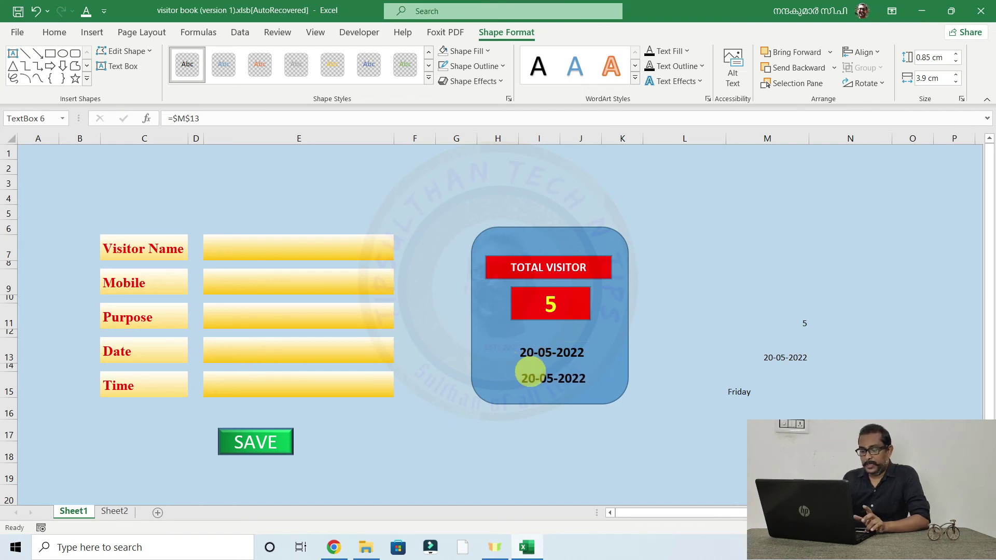
drag(530, 372, 529, 373)
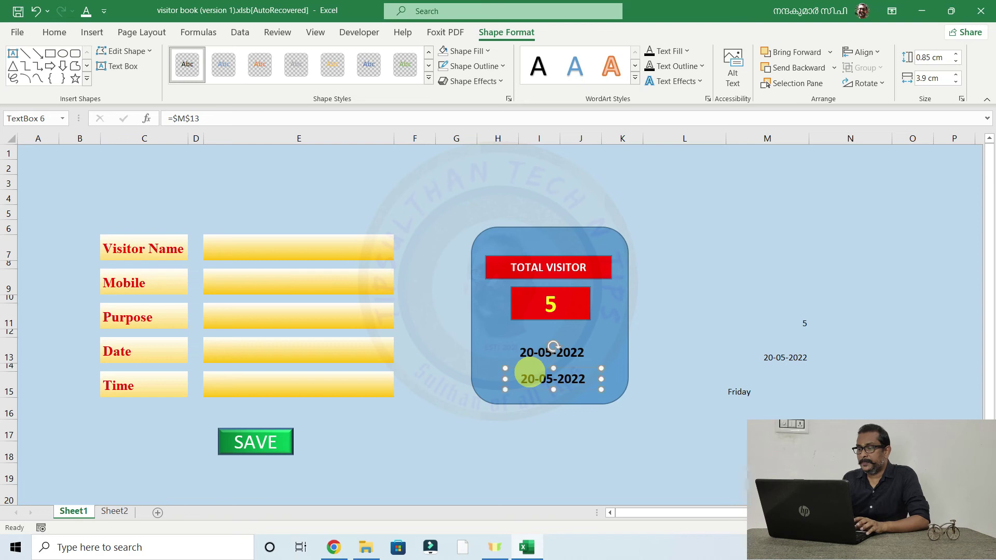
Relink the copy to =$M$15 so it displays Friday
click(205, 118)
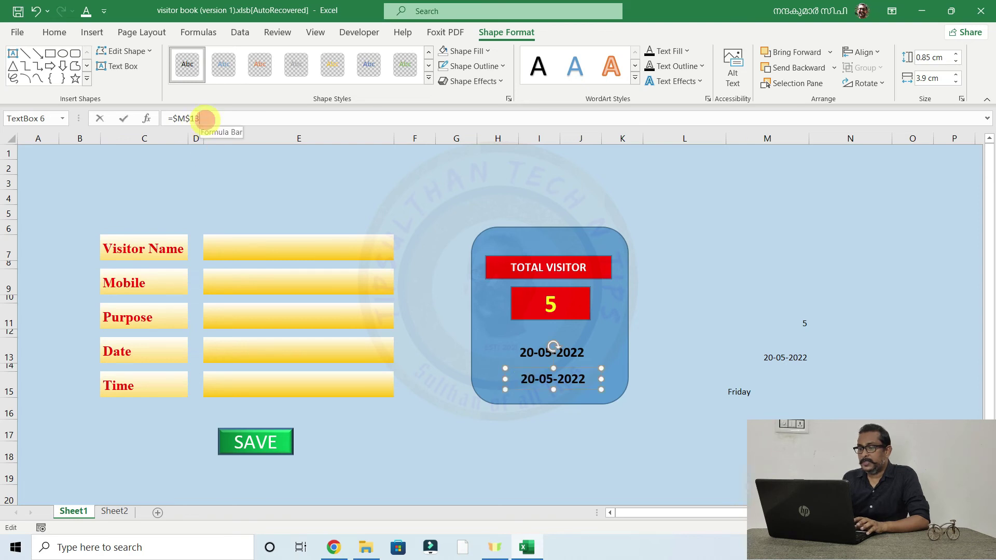
key(BackSpace)
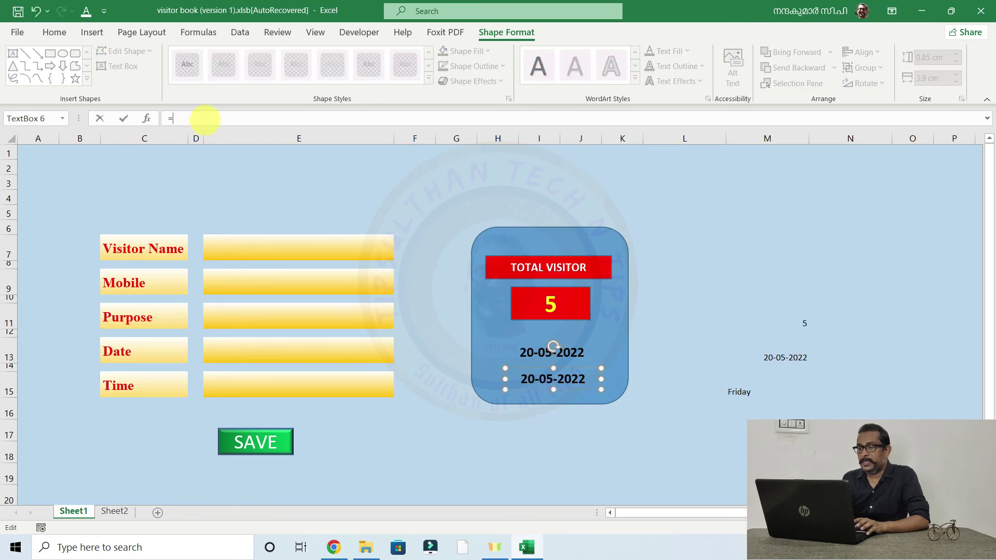
click(737, 391)
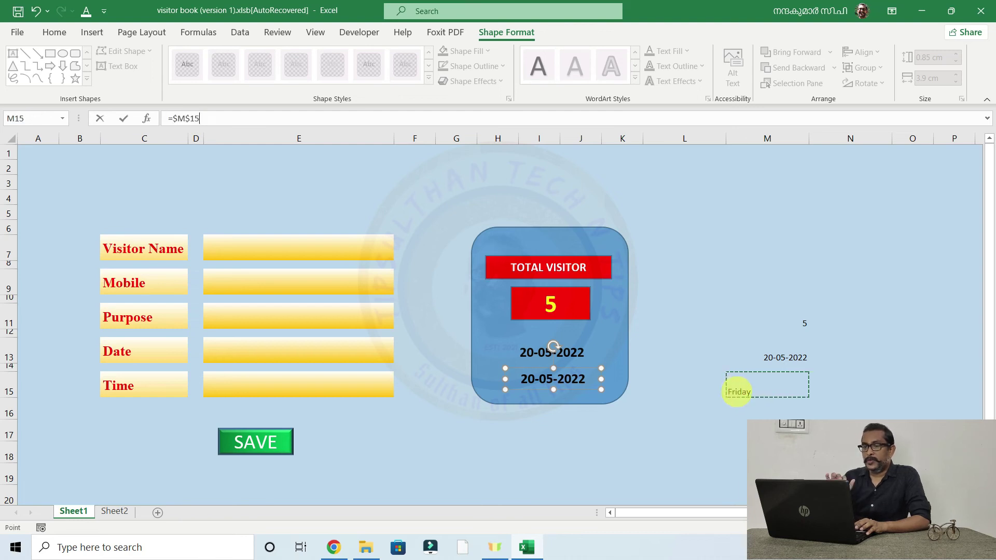
key(Return)
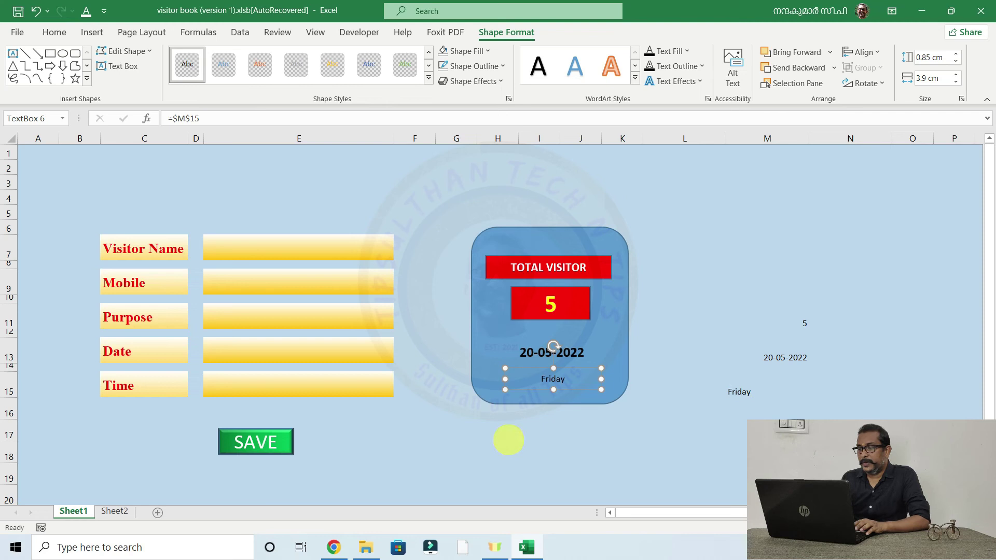
click(507, 442)
click(546, 379)
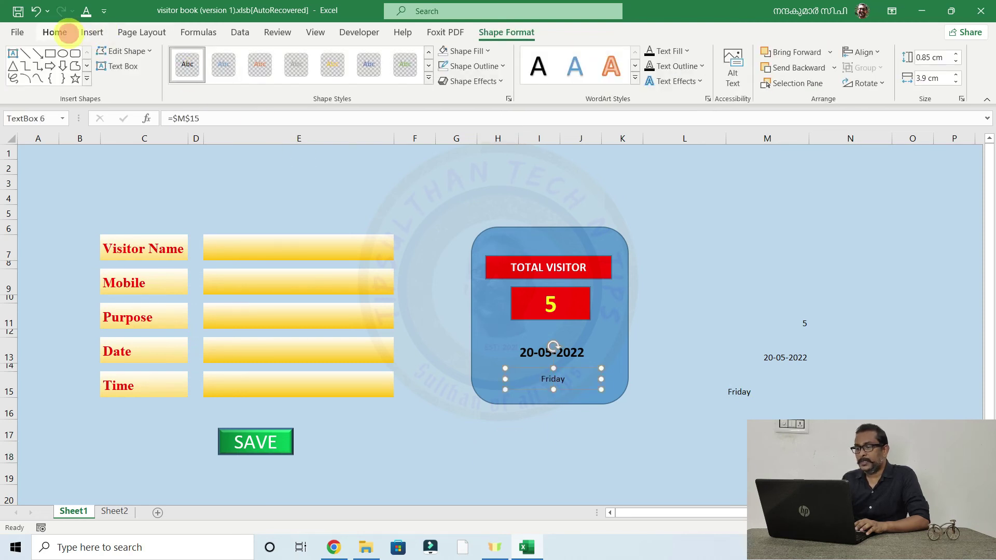
Make the Friday text bold and enlarge it to size 28
click(68, 33)
click(229, 57)
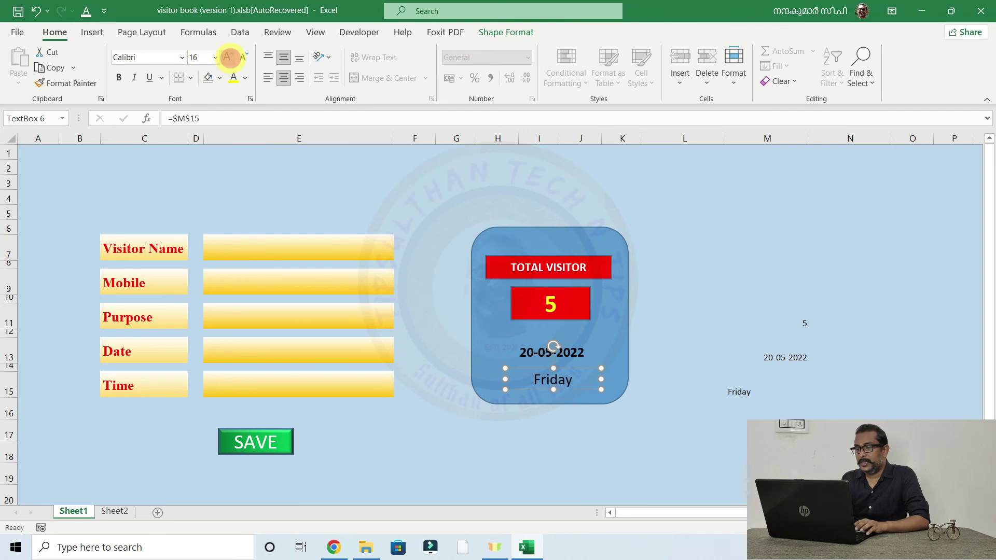
click(229, 57)
click(229, 57)
click(229, 57)
click(229, 57)
click(229, 57)
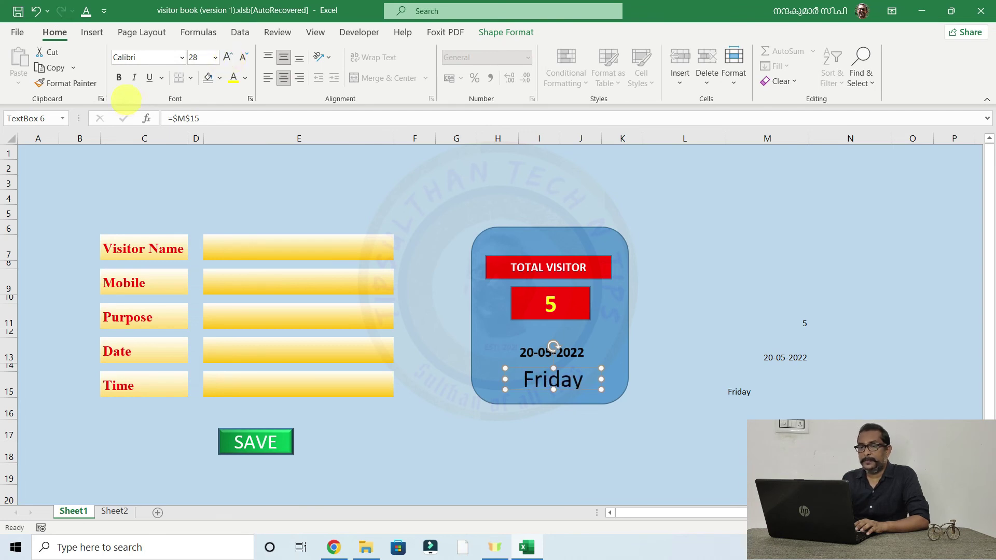
click(119, 77)
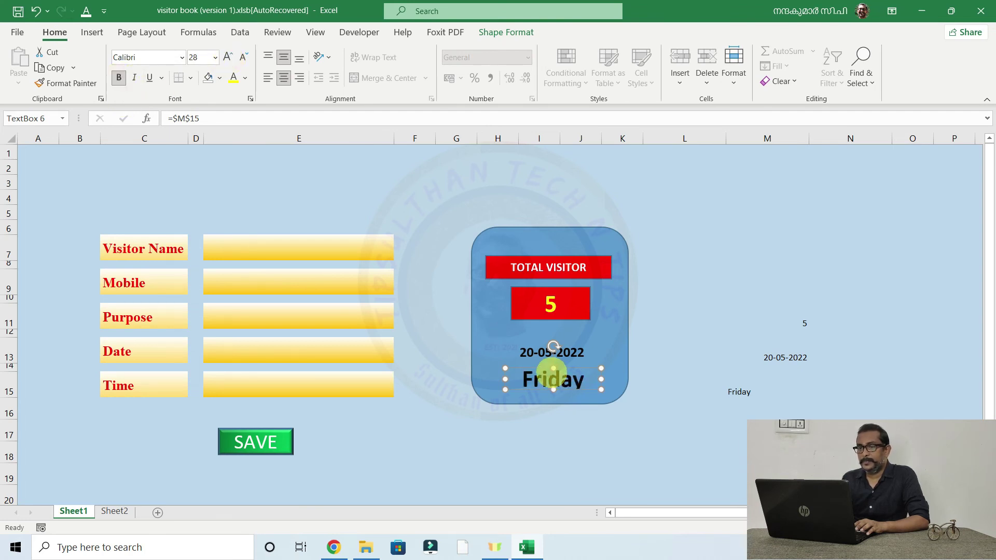
Set the date text to size 20 and widen its box so 20-05-2022 fits on one line
click(534, 353)
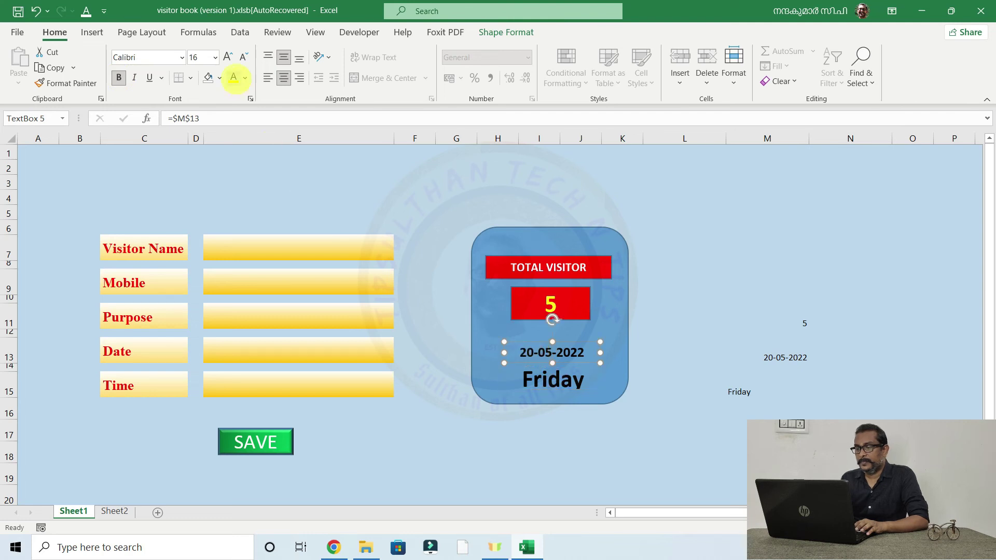
click(228, 57)
click(227, 58)
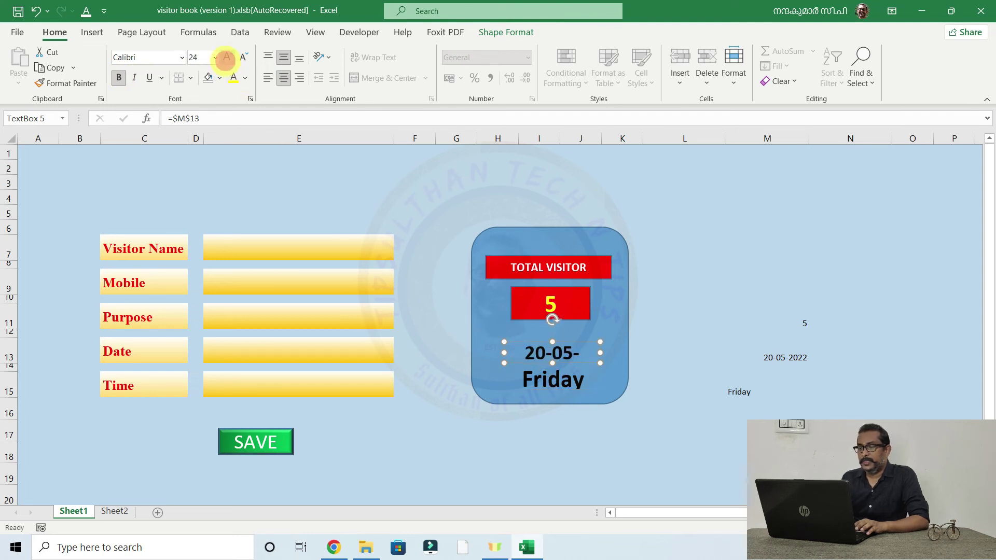
click(243, 57)
click(244, 57)
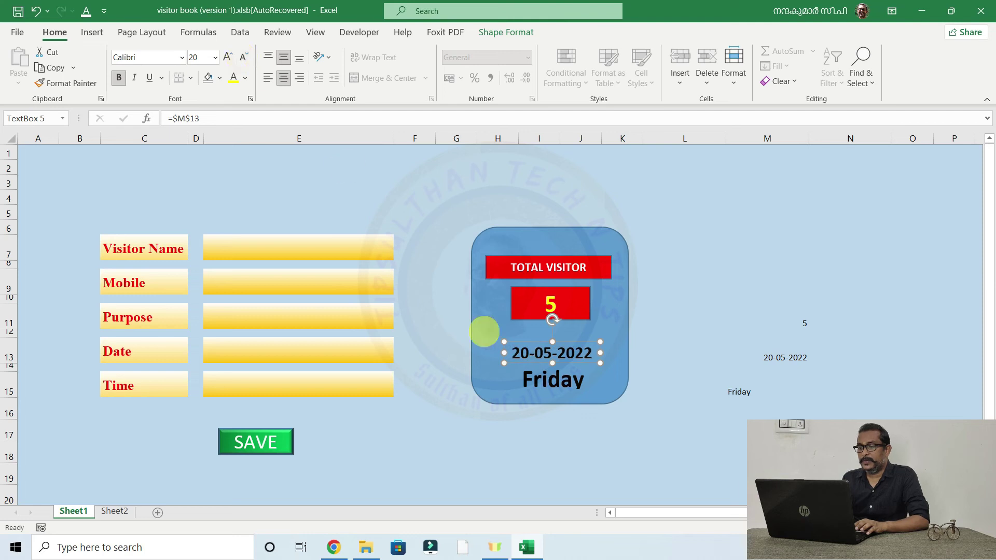
click(498, 355)
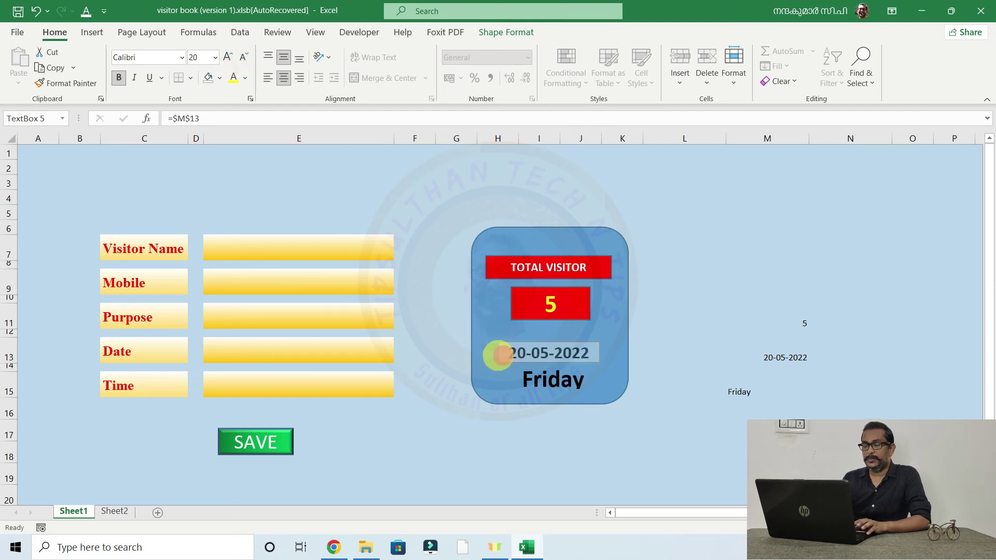
drag(600, 352, 608, 354)
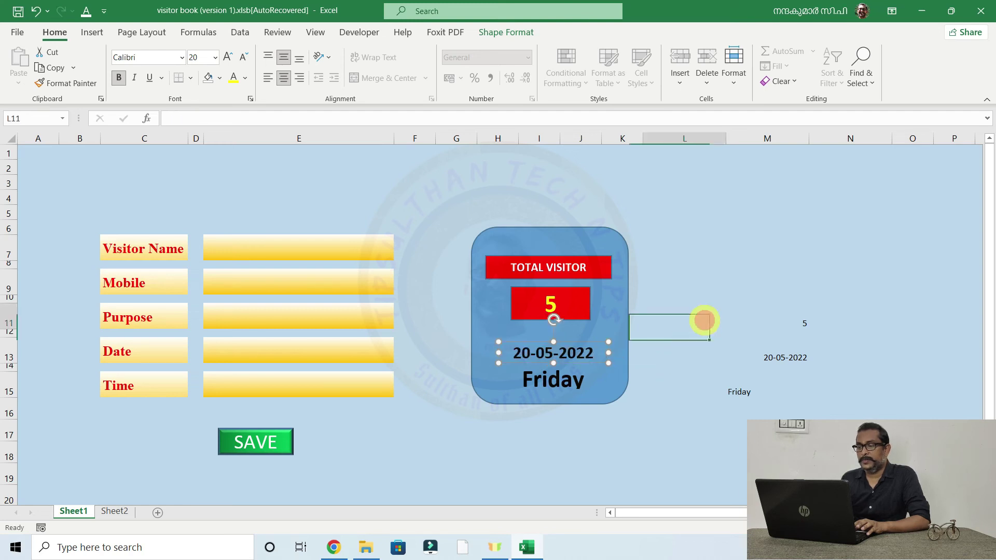
click(704, 319)
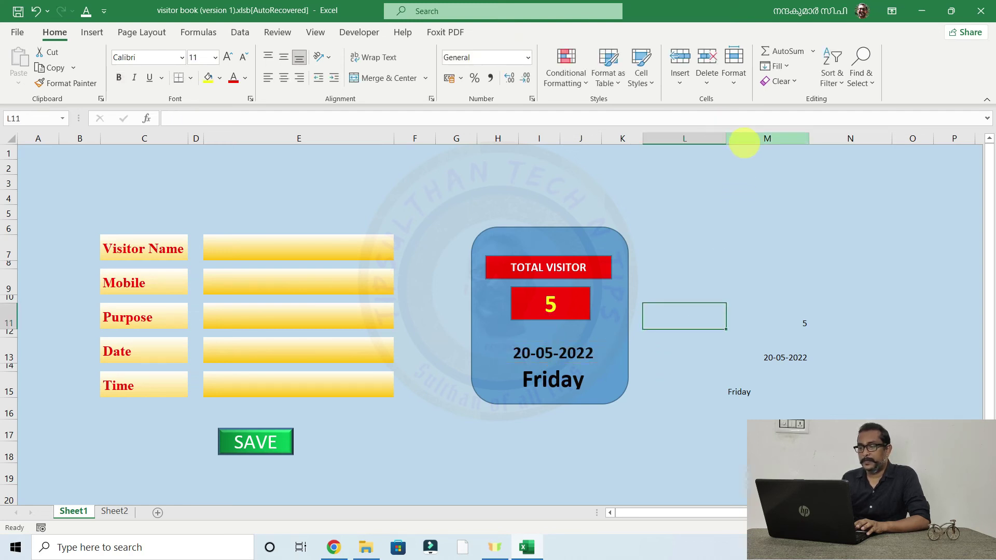
Hide helper column M
click(745, 141)
right_click(747, 141)
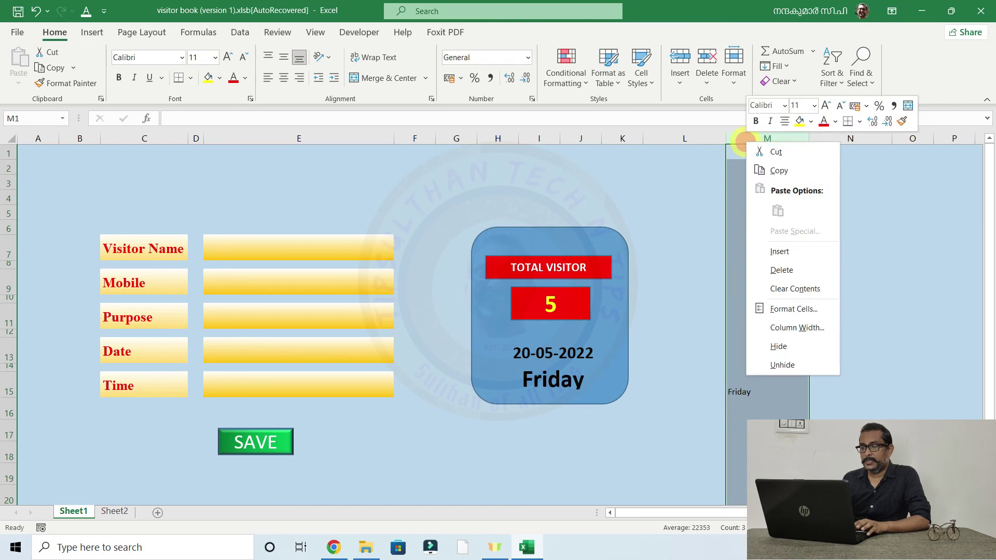
click(778, 347)
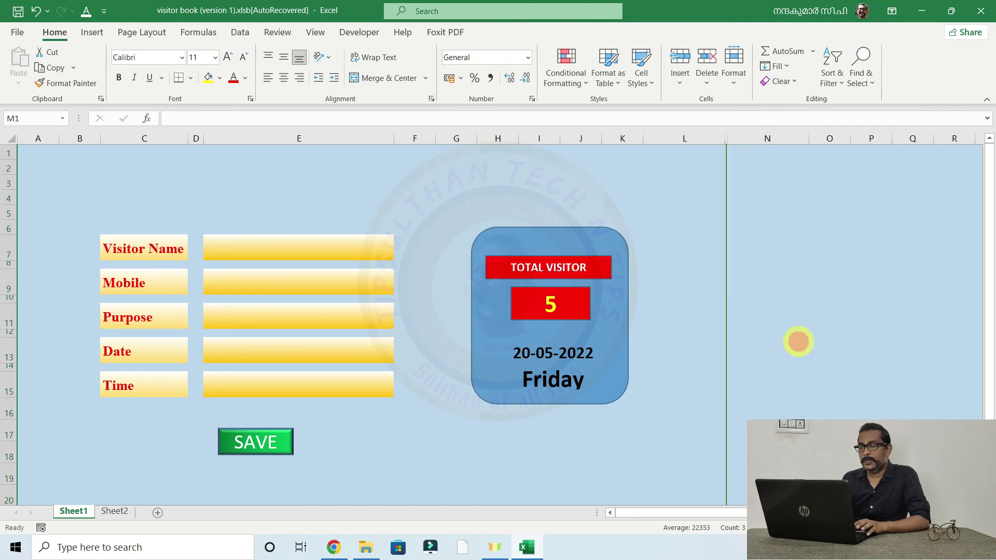
click(818, 341)
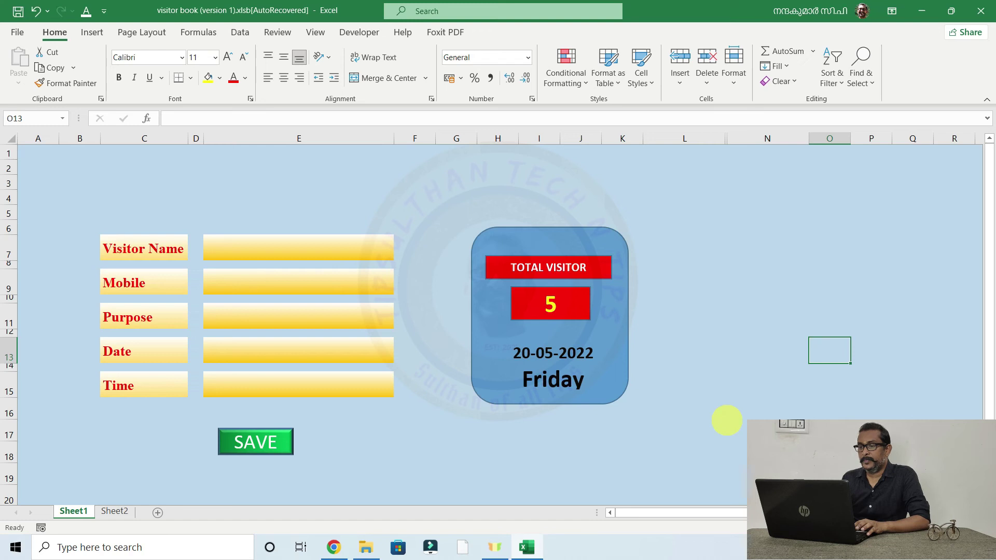
Nudge the Friday text box slightly lower in the blue panel
click(549, 385)
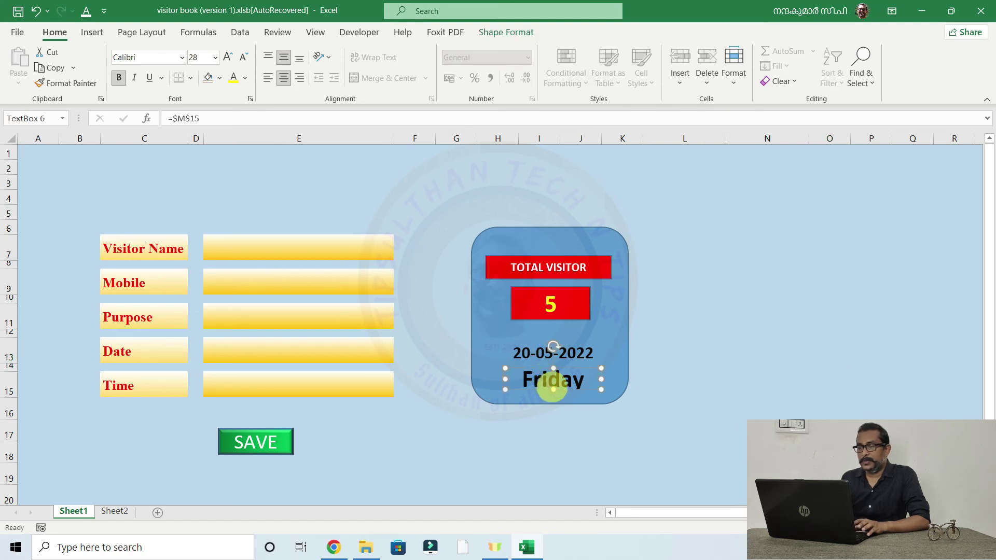
drag(553, 392, 553, 397)
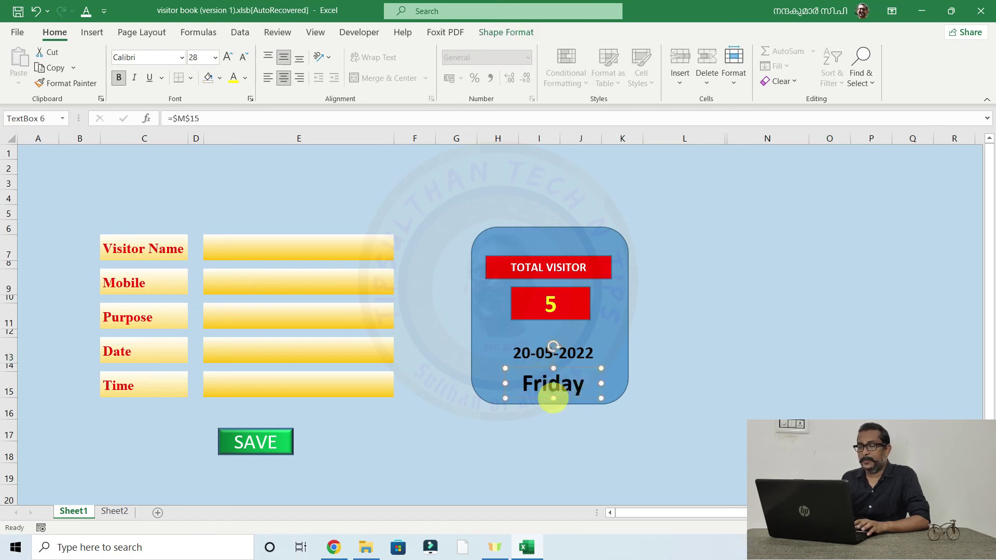
click(707, 326)
Draw a rectangle spanning rows 2–4 across the top of the form
click(92, 32)
click(187, 51)
click(174, 175)
mouse_move(83, 158)
mouse_down()
mouse_move(865, 200)
mouse_move(845, 202)
mouse_up()
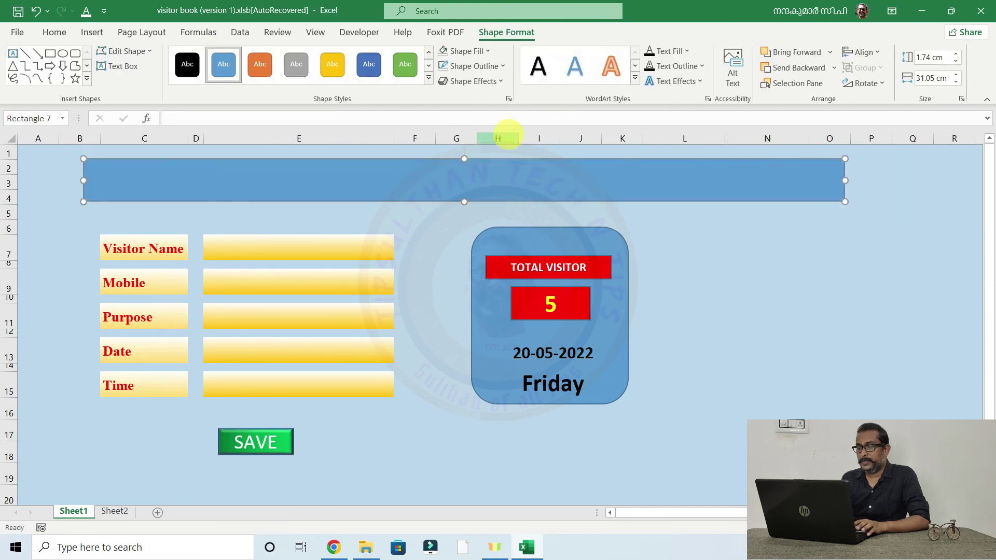
Give the top rectangle the orange shape style and a bevel effect
click(429, 82)
click(259, 245)
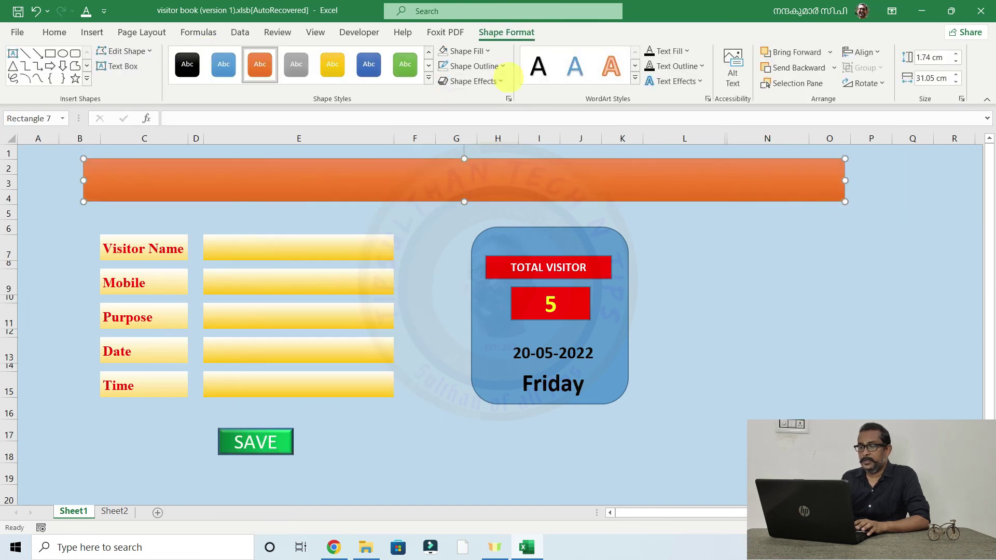
click(473, 81)
click(472, 81)
click(472, 81)
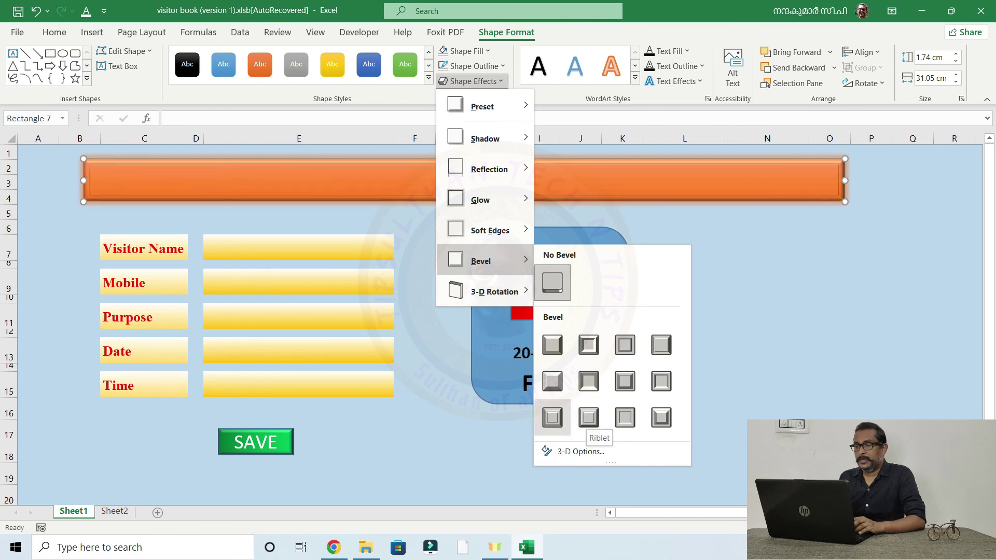
click(554, 416)
Type the title VISITOR MANAGEMENT REGISTER in the banner, centred both ways and enlarged
text(VISITOR)
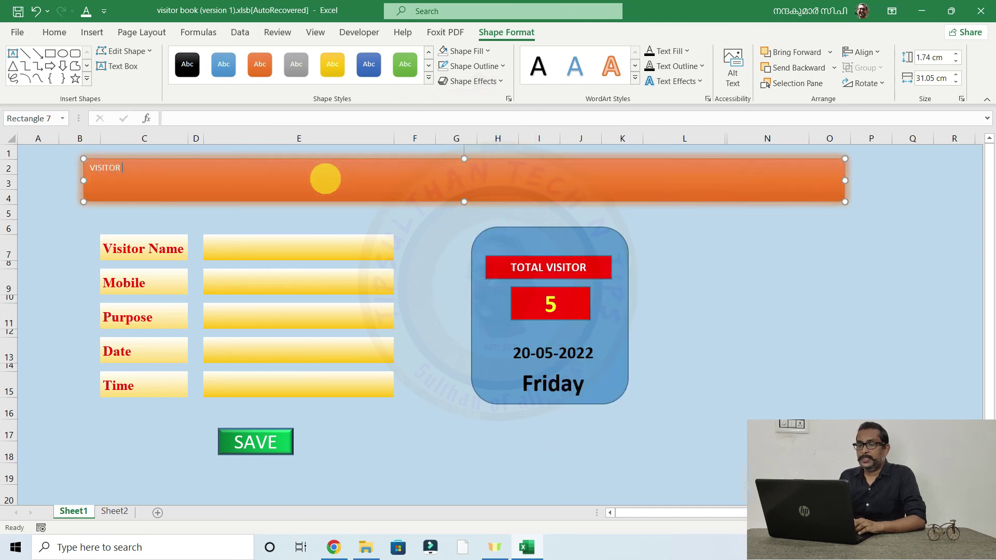
text(EMENT REGISTER)
key(ctrl+a)
click(52, 32)
click(283, 78)
click(284, 57)
click(228, 57)
click(228, 57)
click(455, 284)
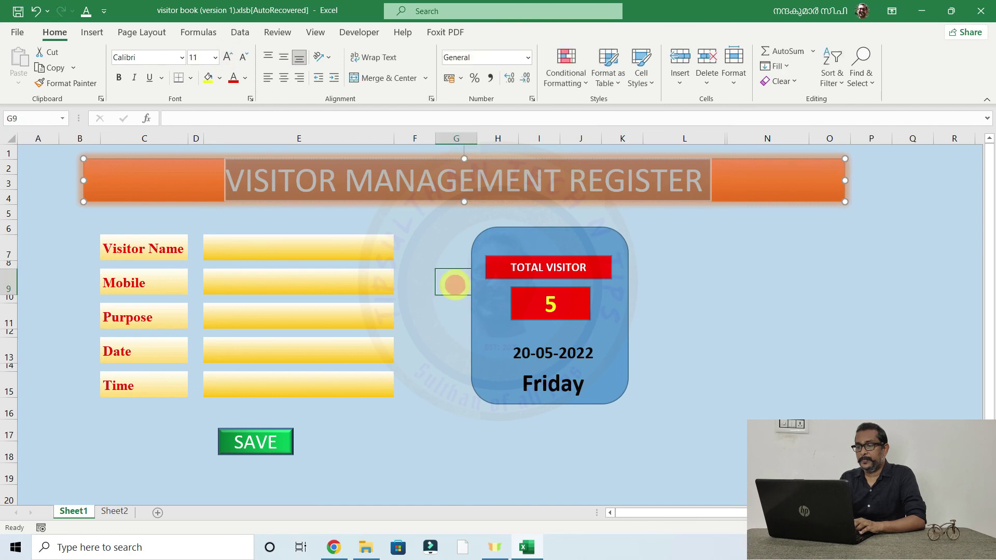
Enter test visitor NAME, a placeholder mobile and purpose SOMETHING, then save, bringing the counter to 6
click(245, 251)
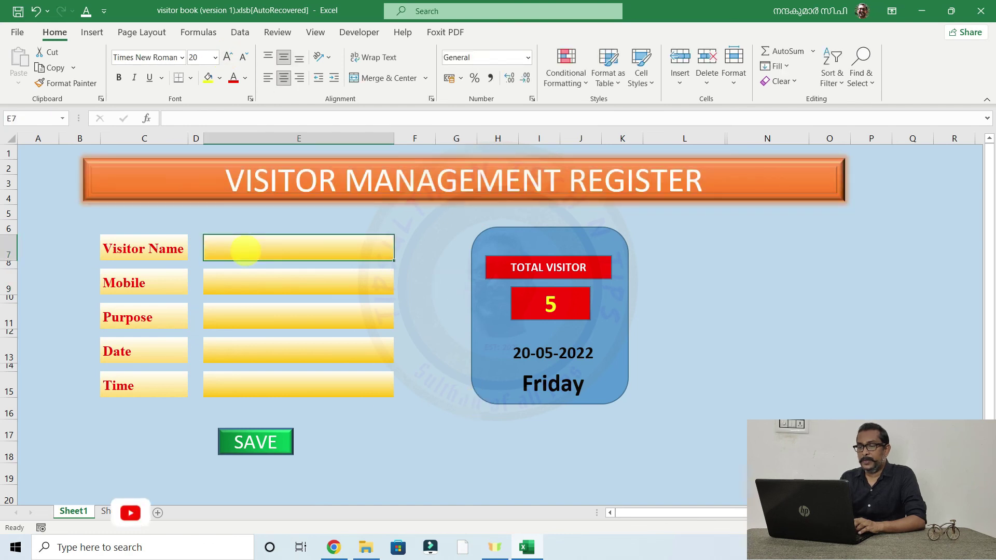
text(NAME)
key(Tab)
click(289, 276)
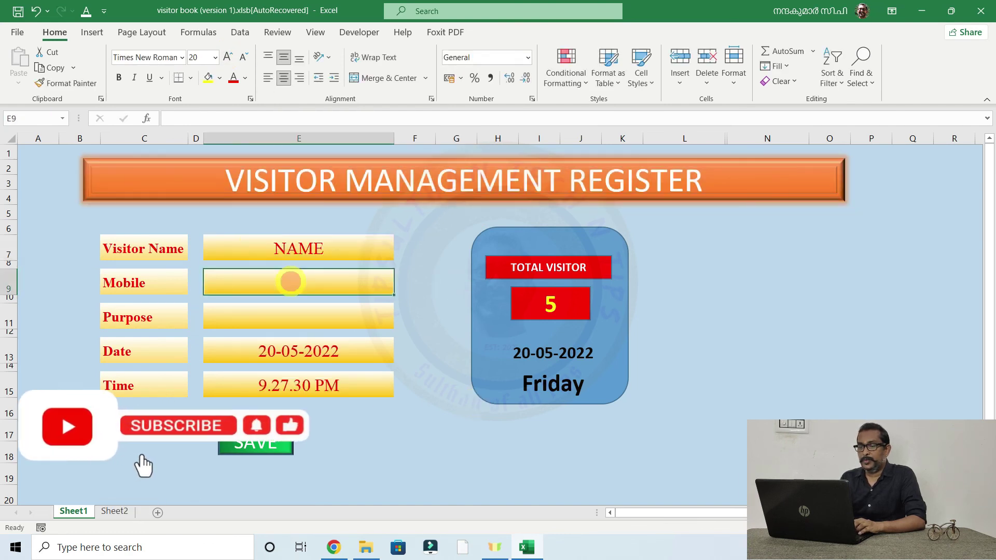
text(xxxxxxxxx)
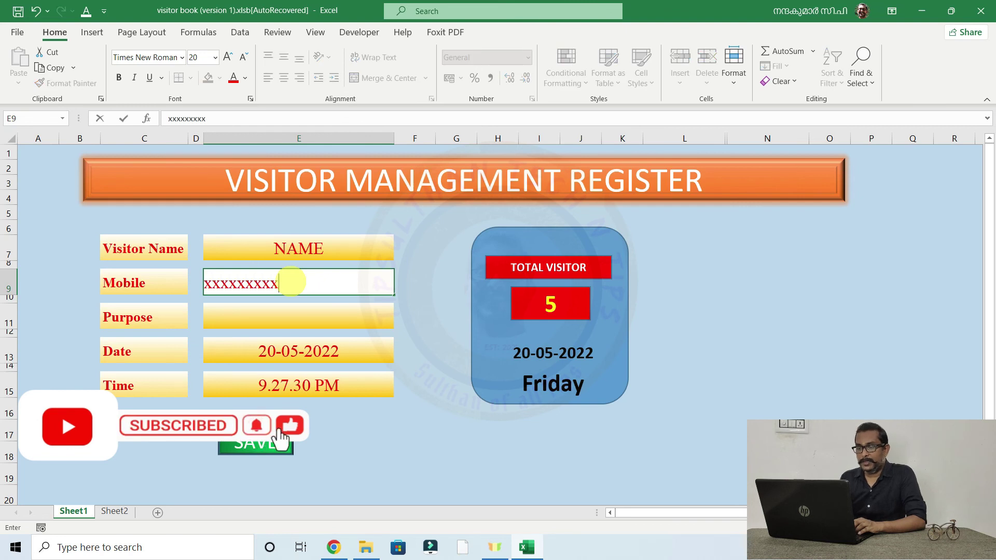
text(x)
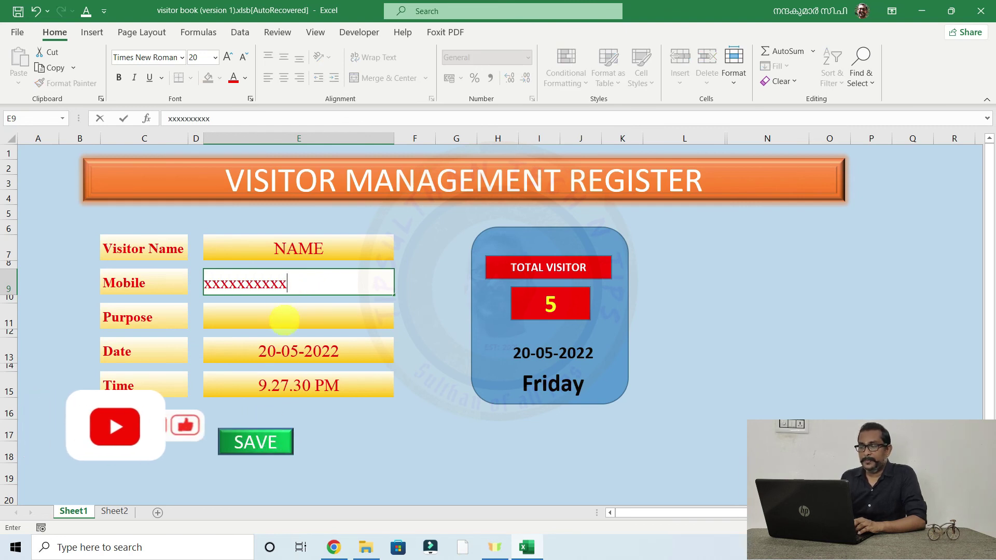
click(282, 317)
text(SOMETHING)
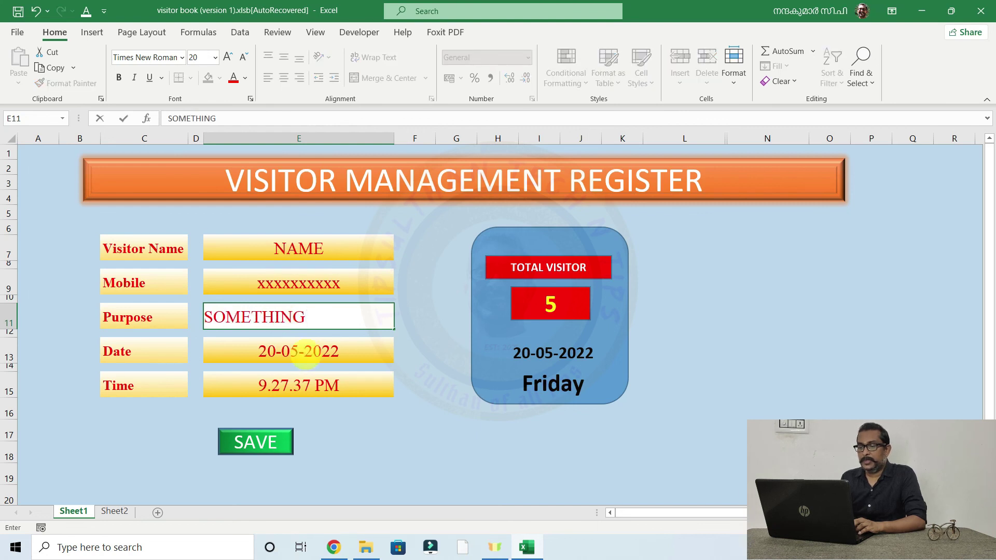
click(377, 455)
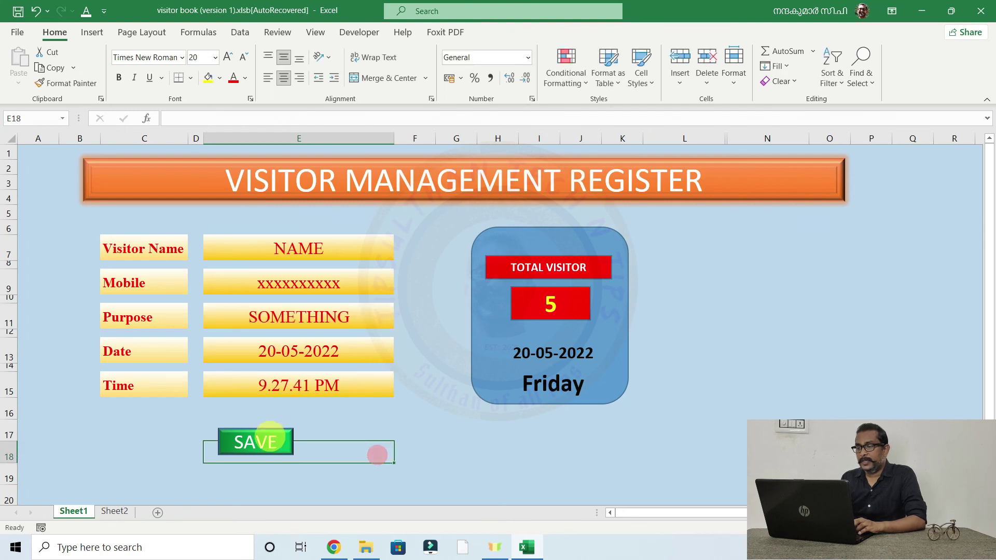
click(265, 437)
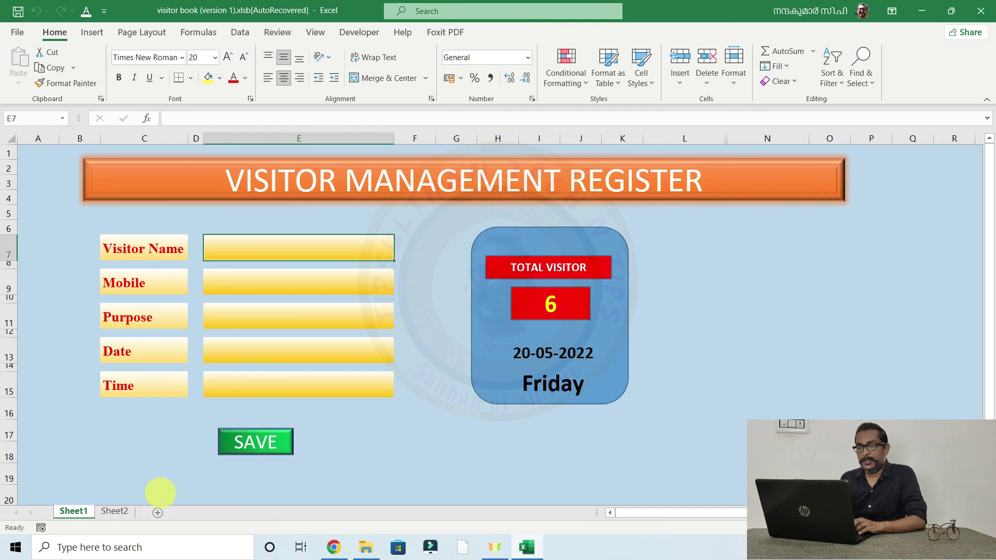
Verify the NAME entry in row 7 of Sheet2's log, then return to Sheet1 and collapse the ribbon
click(111, 512)
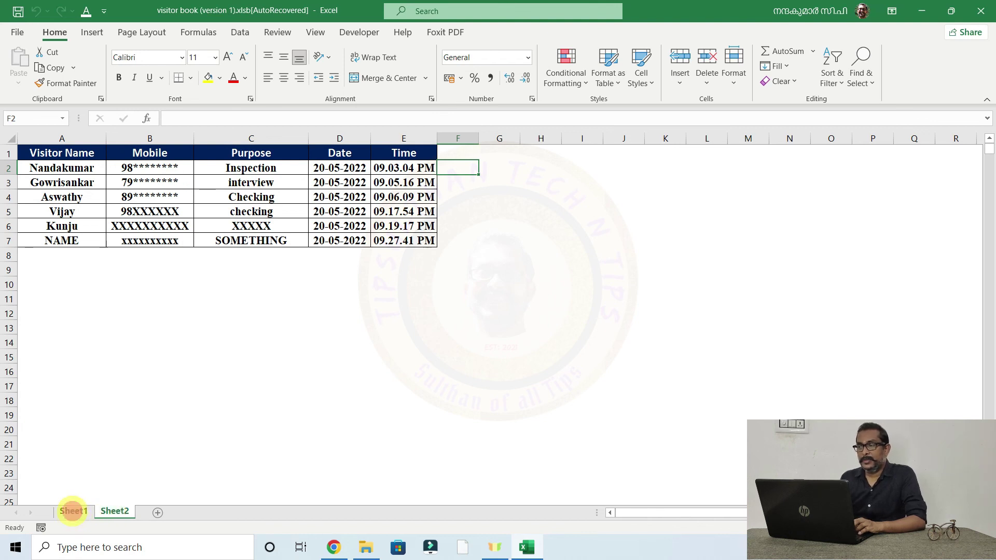
click(73, 511)
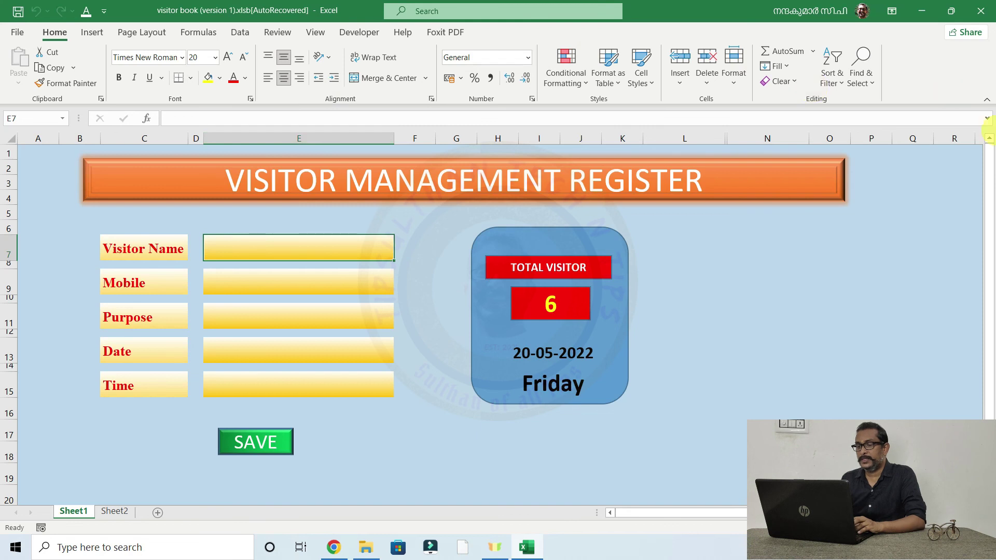
click(987, 100)
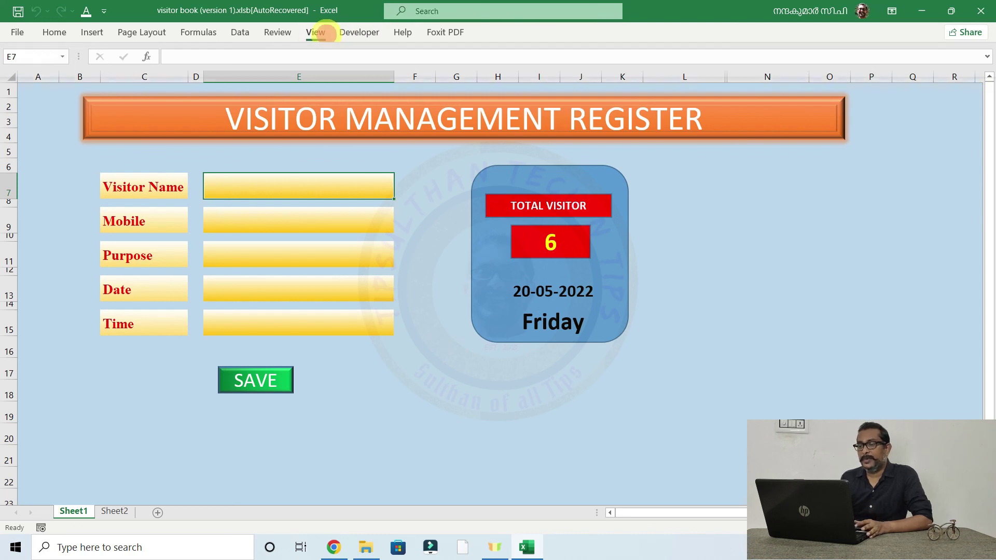
click(316, 33)
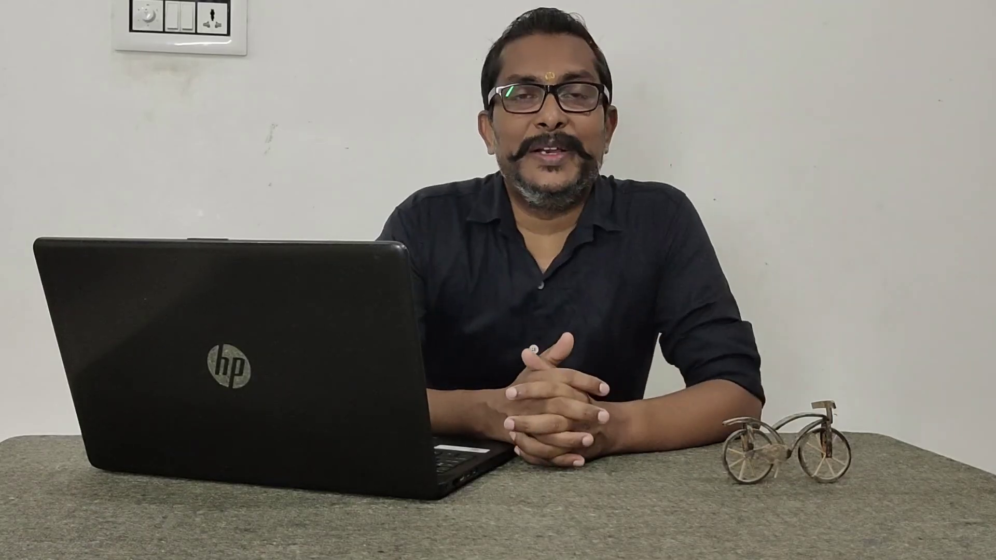